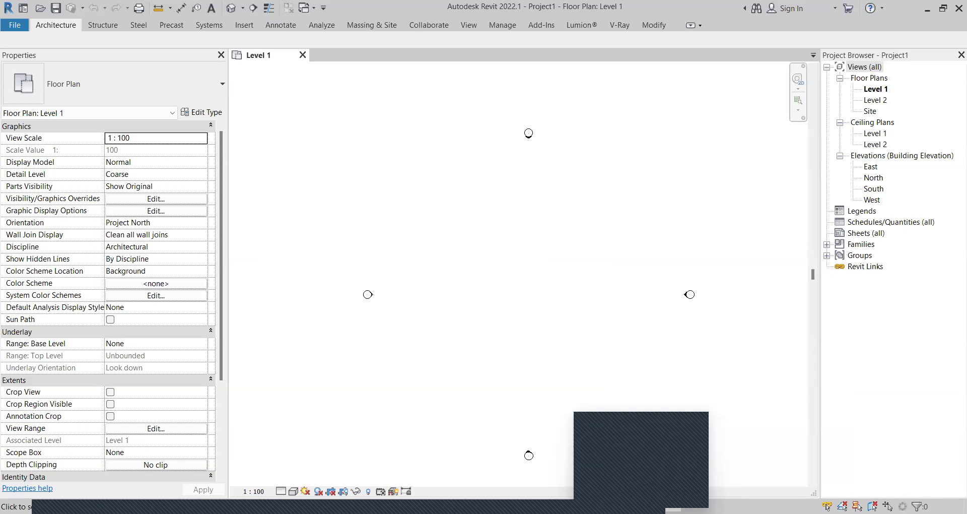
Step: Start linking a PDF into the Level 1 plan and choose the file "مسقط الطابق الارضي .pdf" from the Desktop
left_click(943, 8)
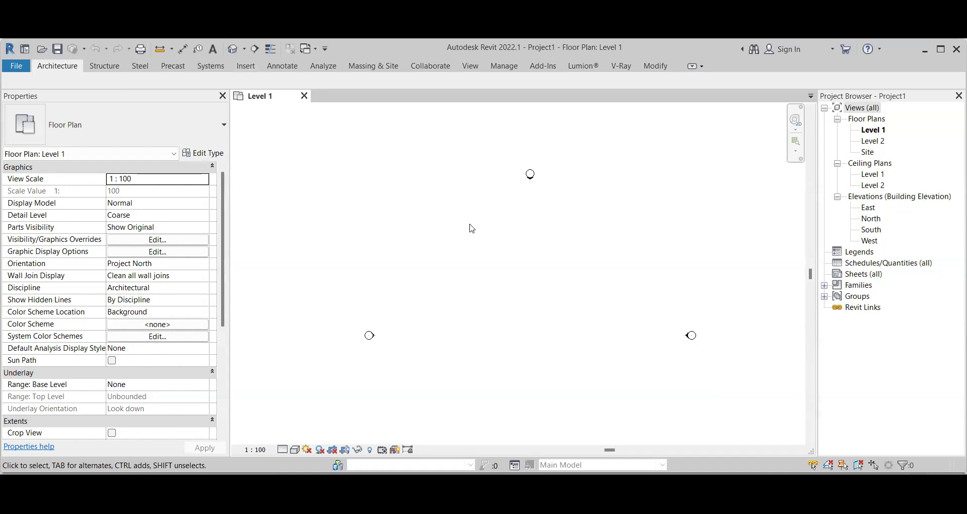
key("z")
key("f")
left_click(246, 66)
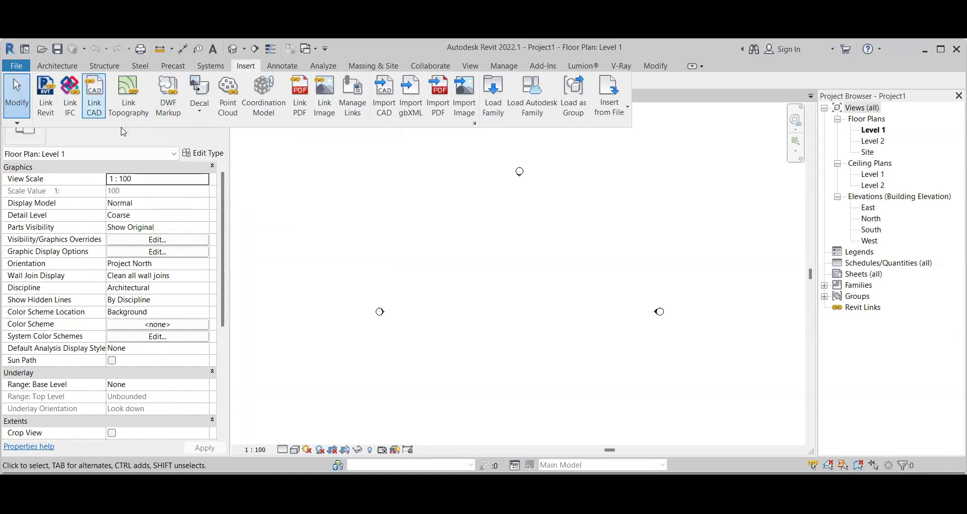
left_click(298, 115)
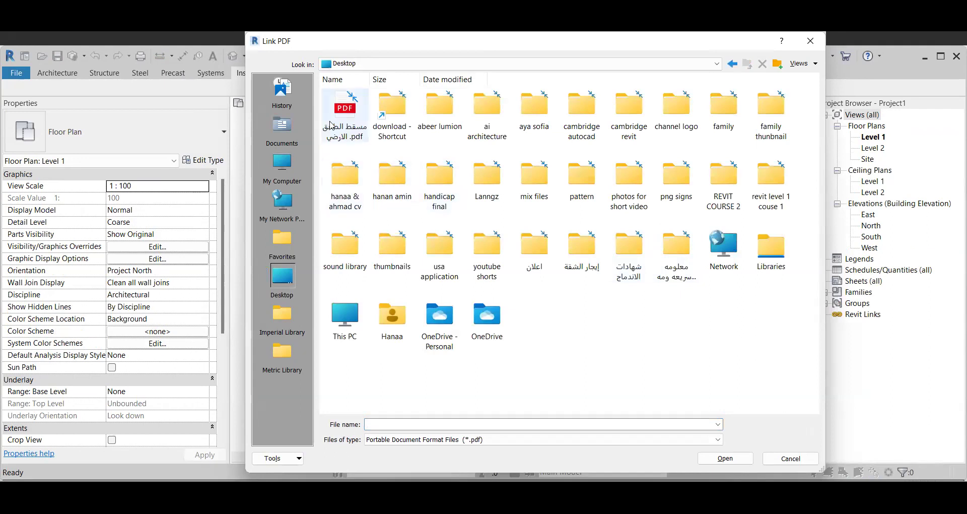
left_click(348, 123)
double_click(347, 123)
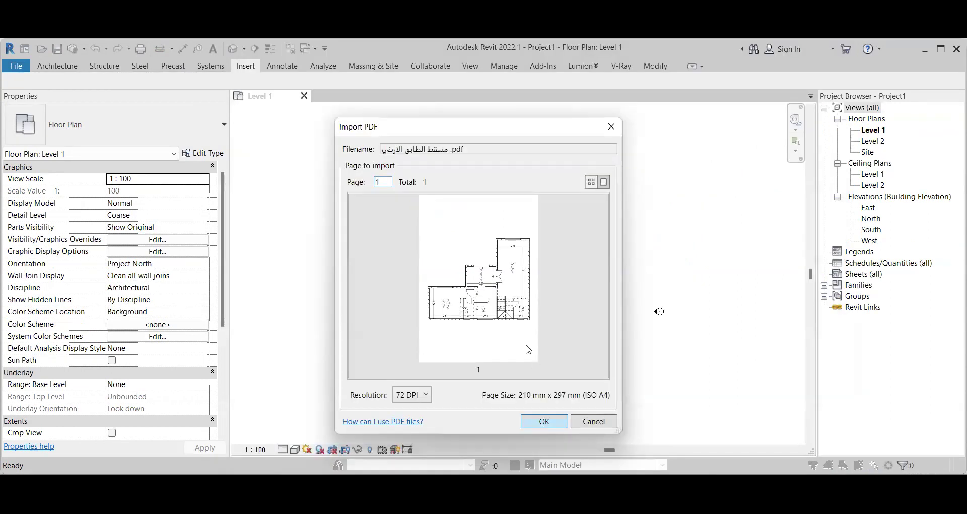
Step: Import page 1 of the PDF at 72 DPI and place it between the elevation markers
left_click(544, 421)
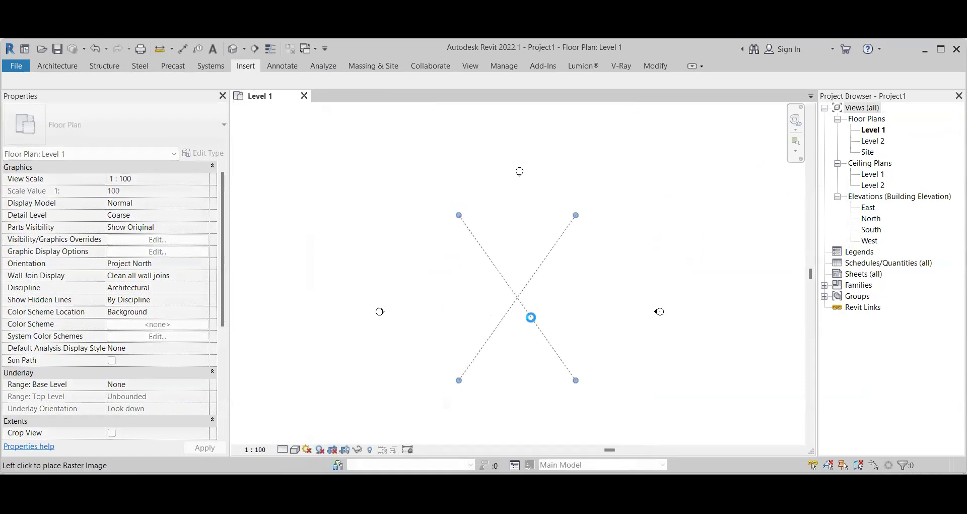
left_click(531, 318)
scroll(531, 317, "up", 2)
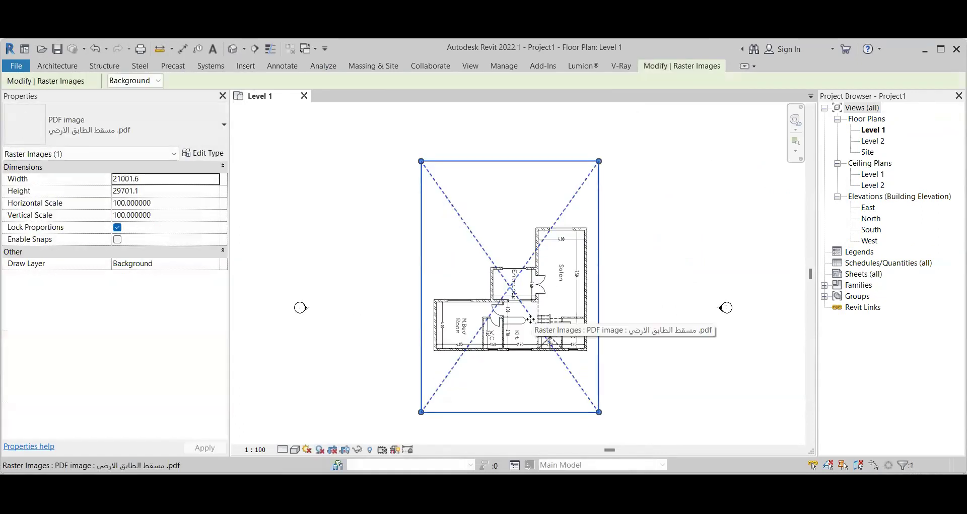
scroll(521, 329, "up", 1)
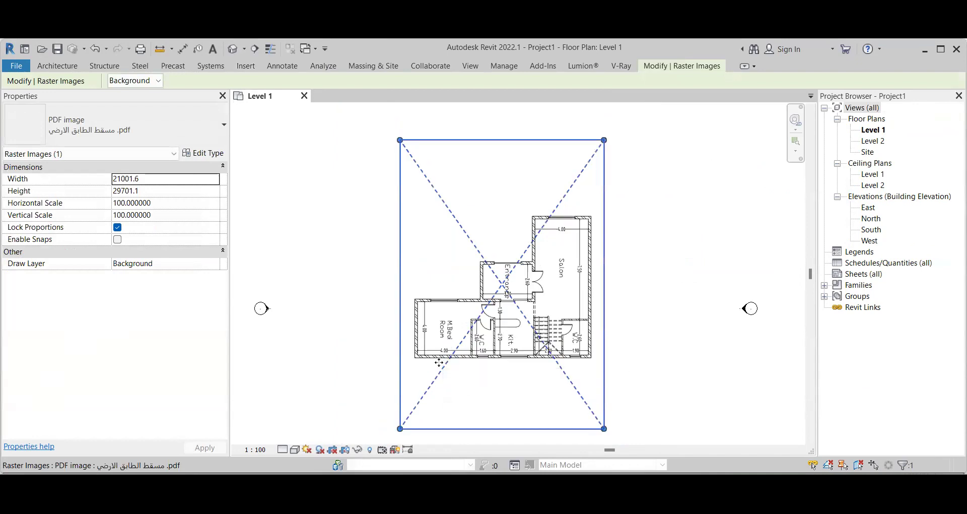
left_click(370, 341)
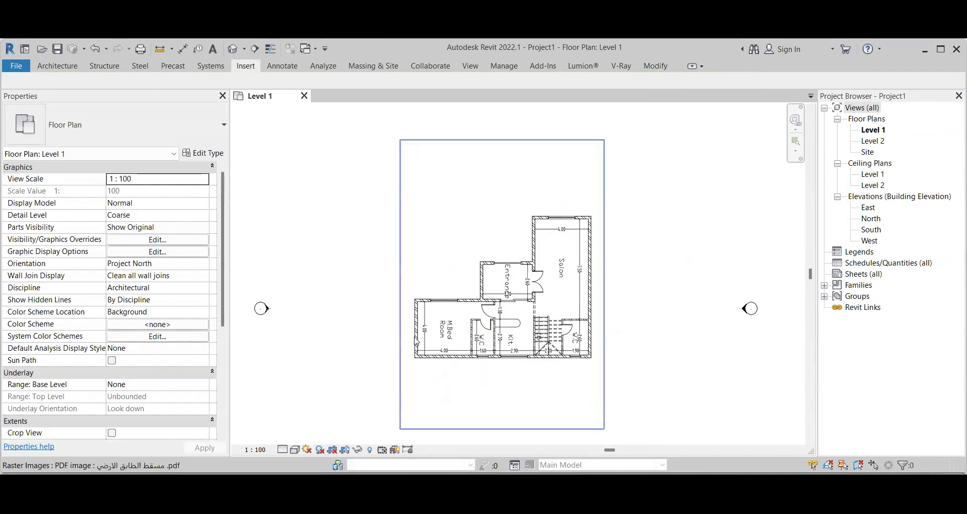
scroll(417, 341, "up", 1)
scroll(505, 318, "down", 2)
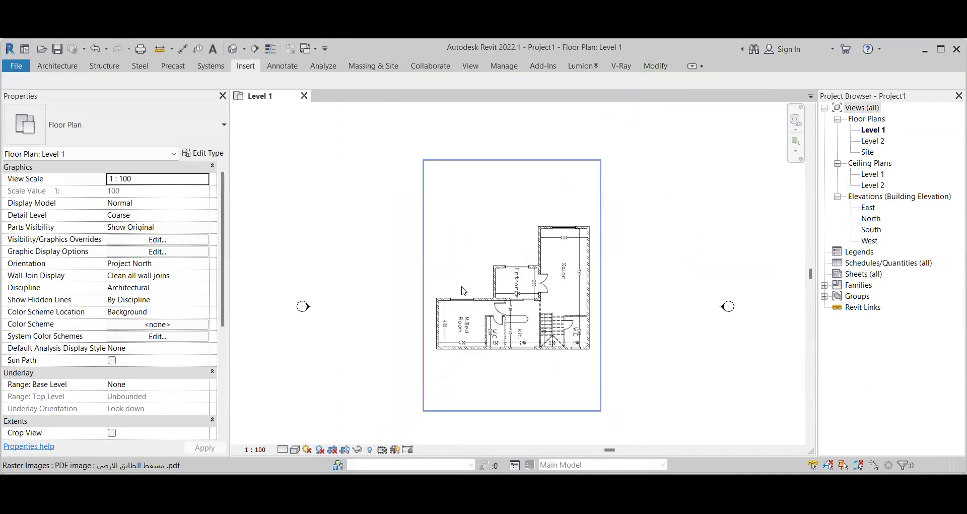
Step: Set the project's length units to meters with 2 decimal places and the unit symbol m
left_click(495, 64)
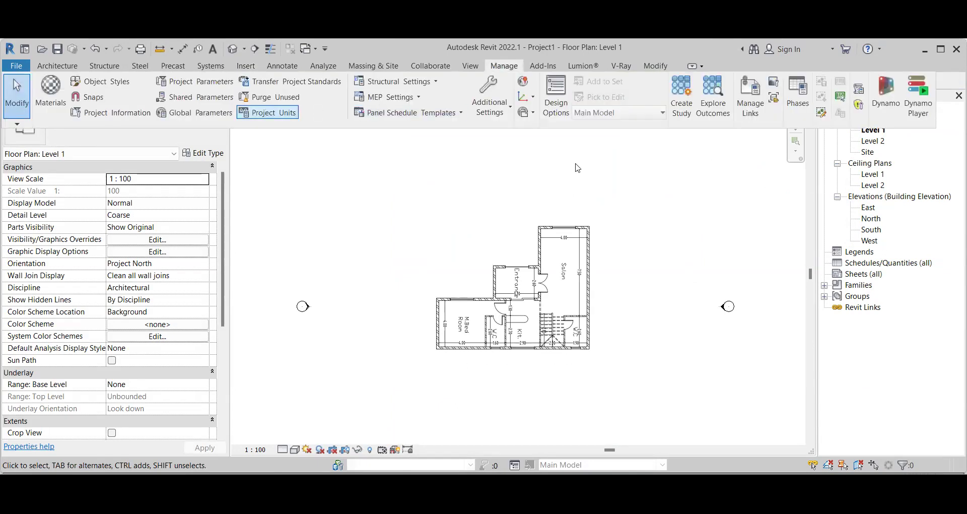
left_click(559, 172)
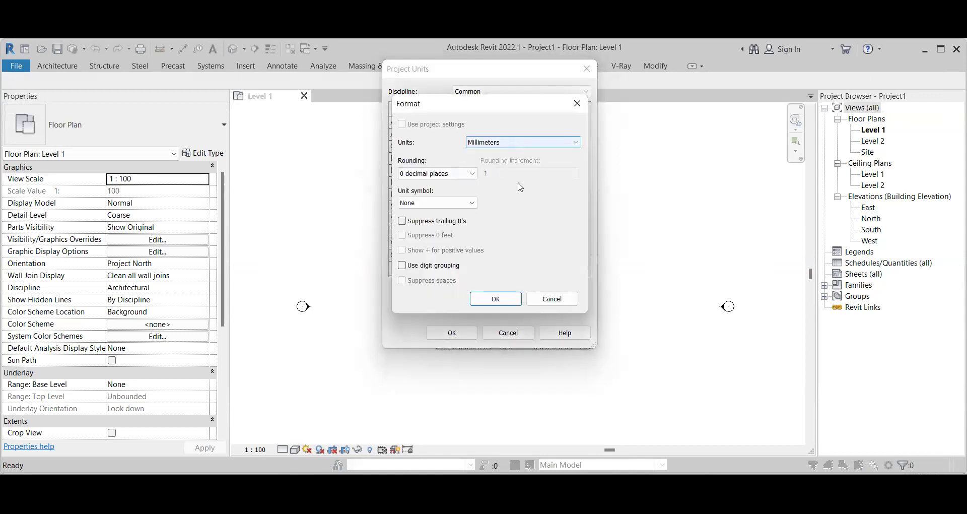
key("alt+Down")
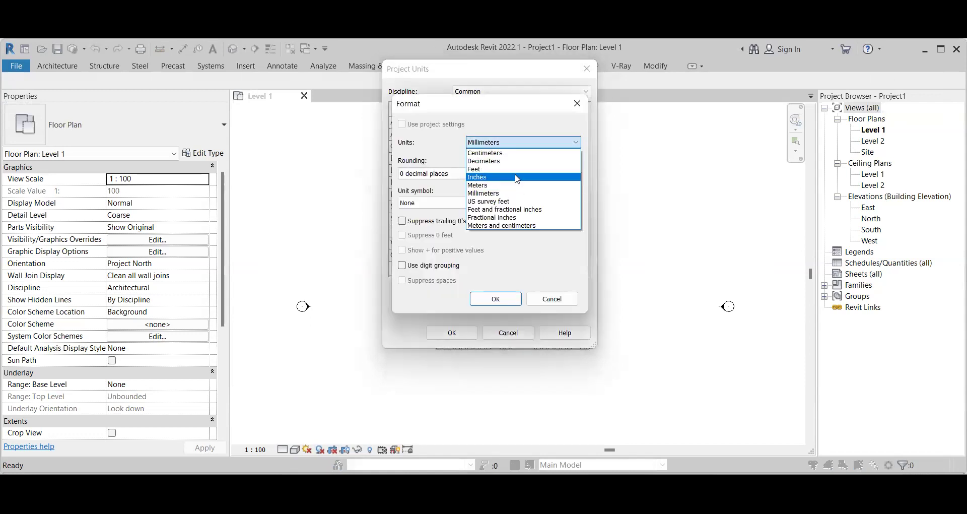
left_click(465, 174)
left_click(450, 224)
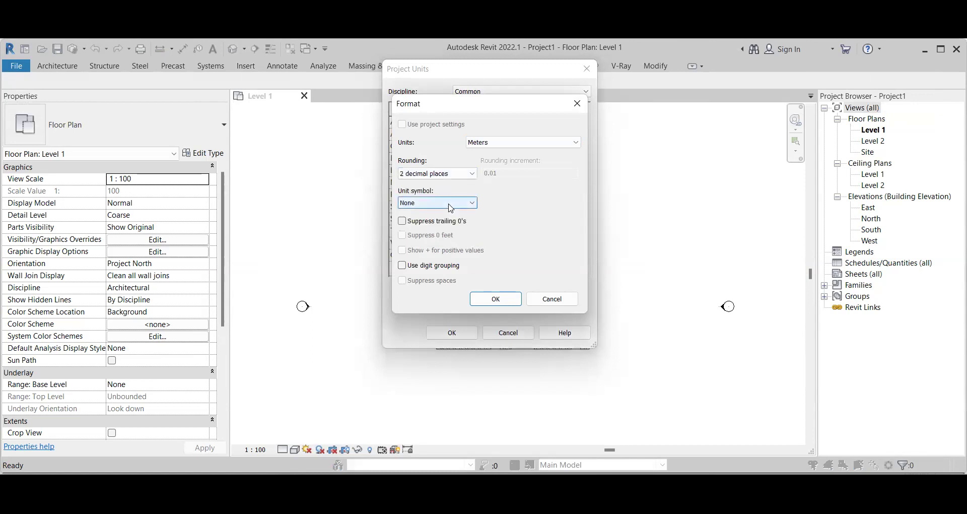
left_click(451, 204)
left_click(444, 215)
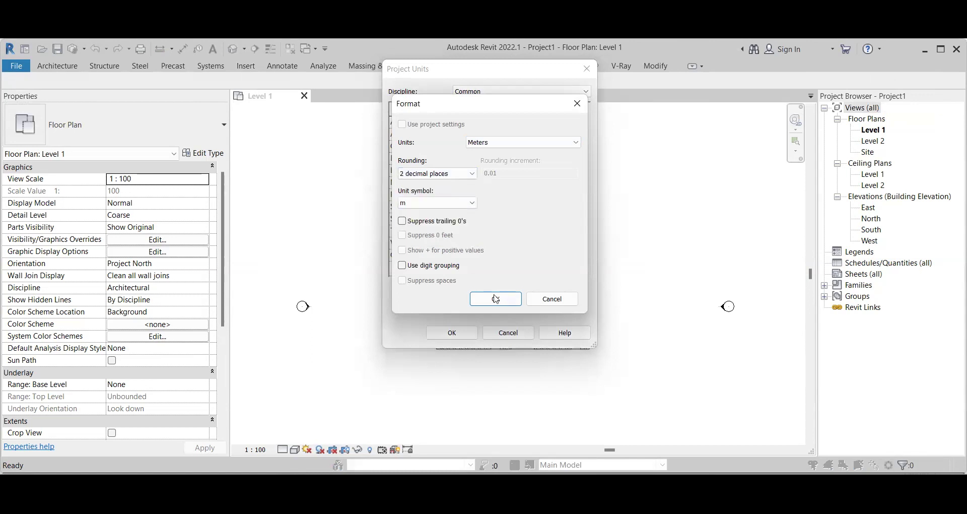
left_click(496, 299)
key("Return")
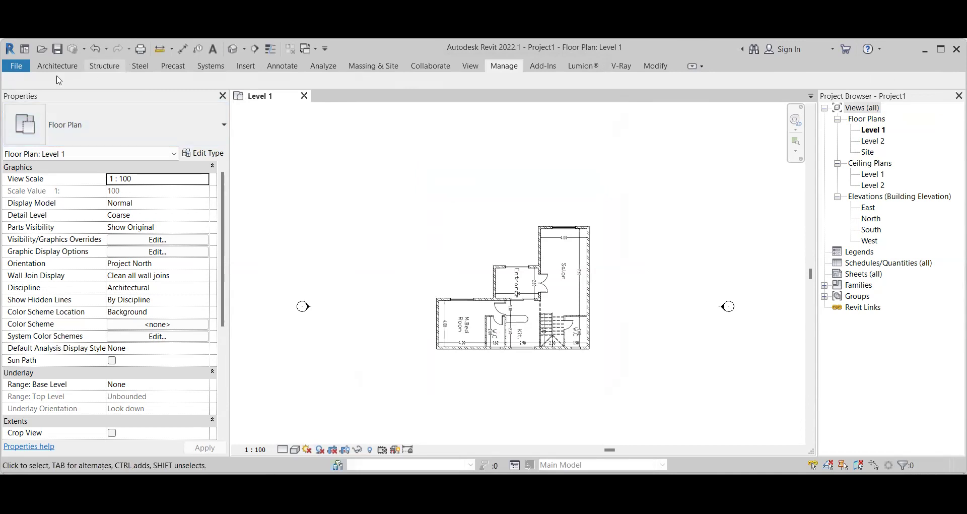
Step: Draw a vertical 4 m Generic - 200mm wall outside the plan, beside the M.Bed Room
left_click(51, 69)
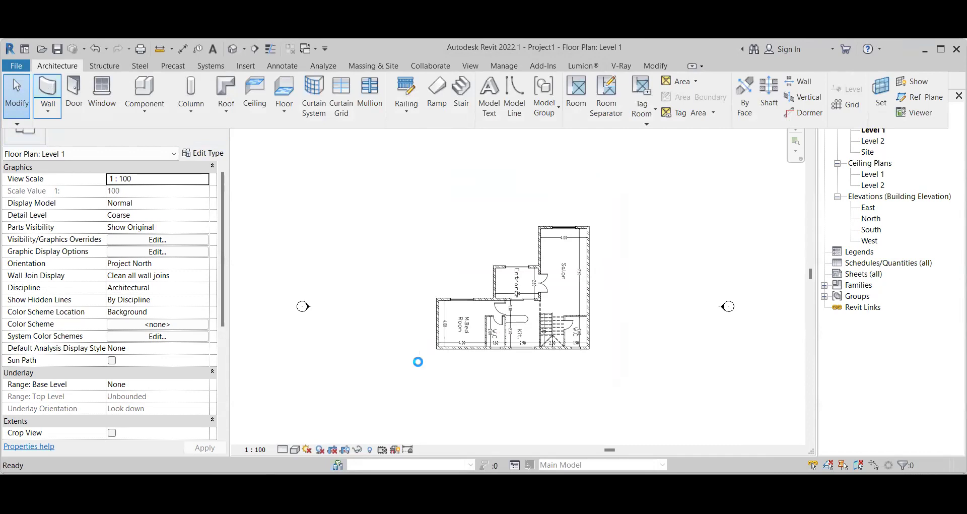
left_click(421, 362)
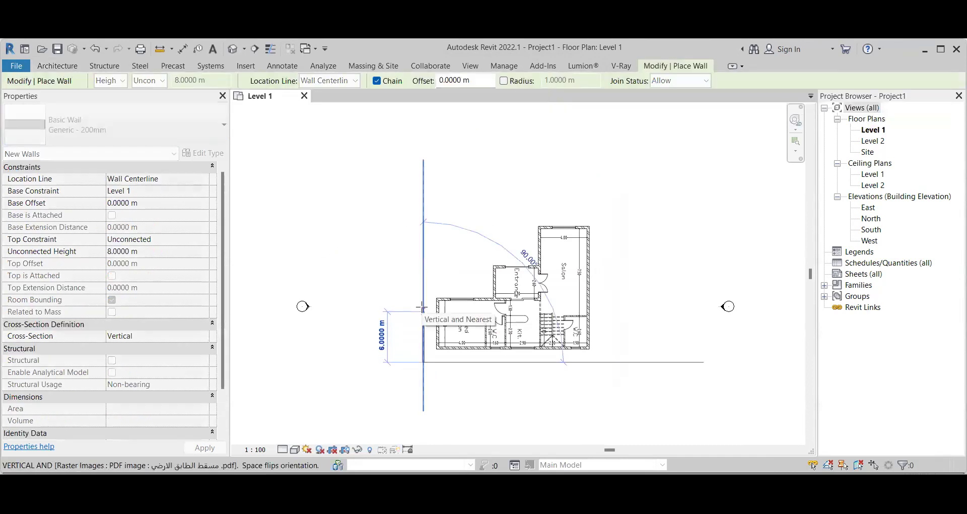
type("4")
key("Return")
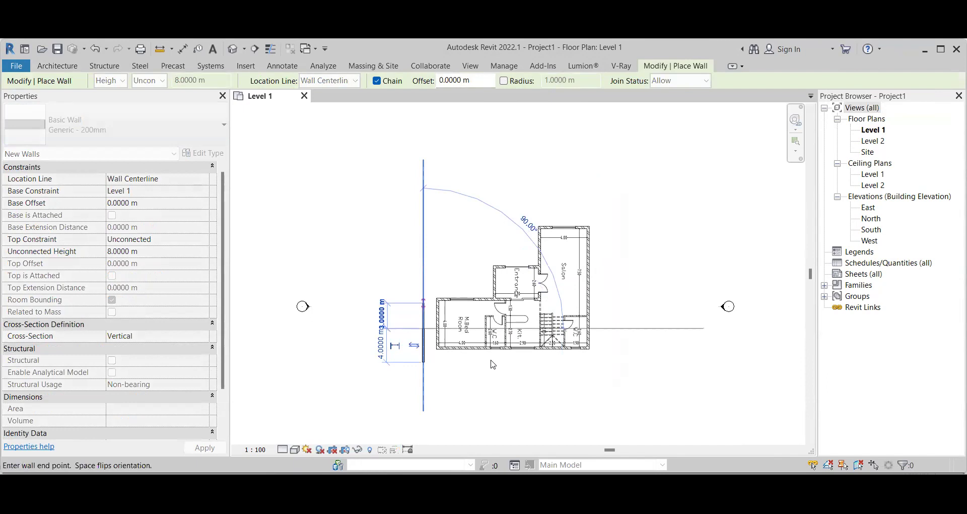
key("u")
key("n")
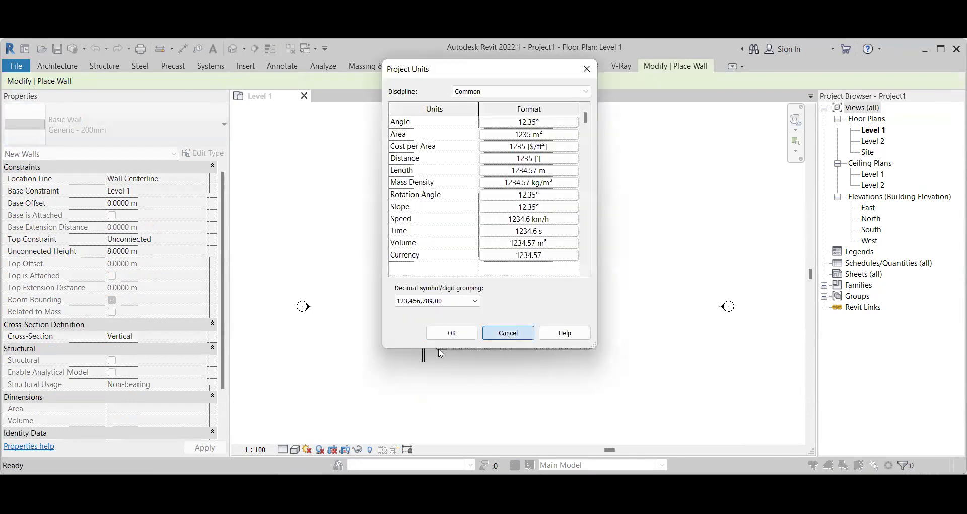
key("Escape")
scroll(425, 351, "up", 3)
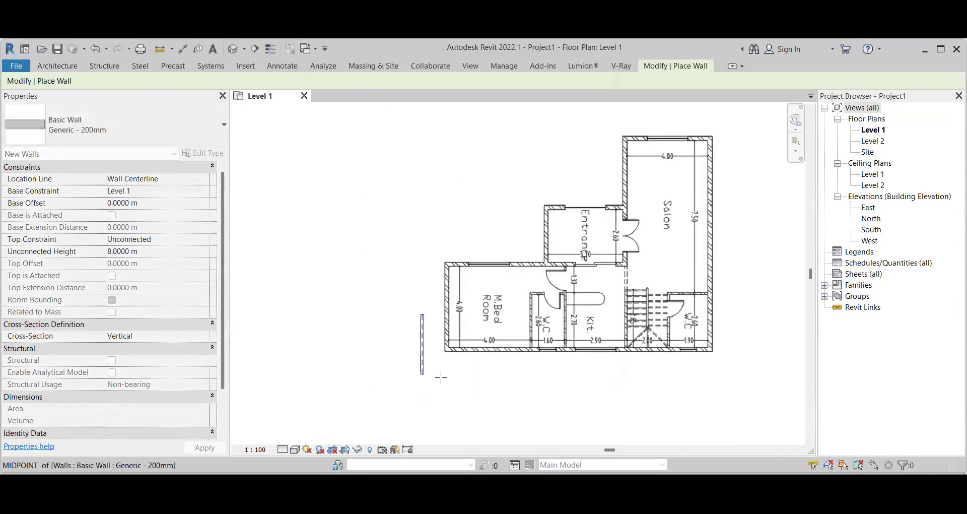
scroll(433, 375, "up", 2)
key("Escape")
key("Escape")
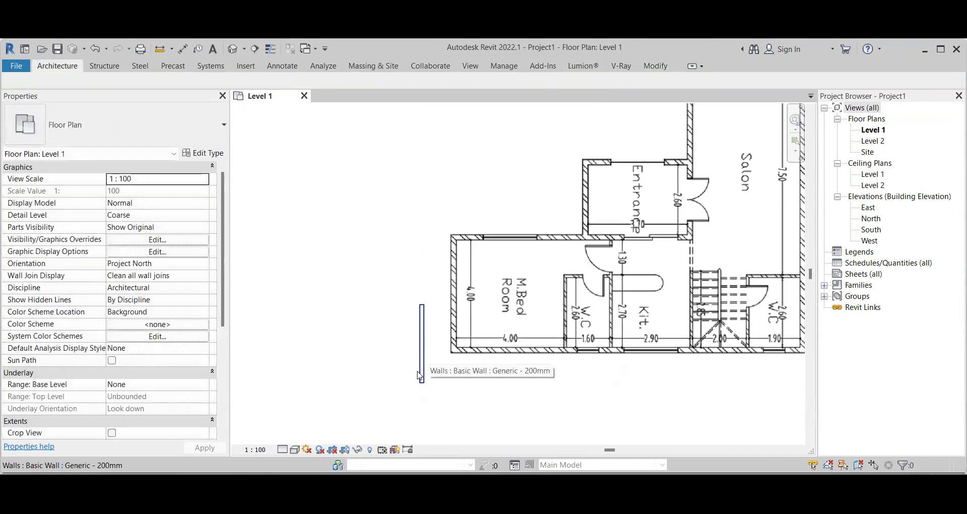
Step: Delete the separate vertical wall beside the M.Bed Room
scroll(558, 368, "down", 3)
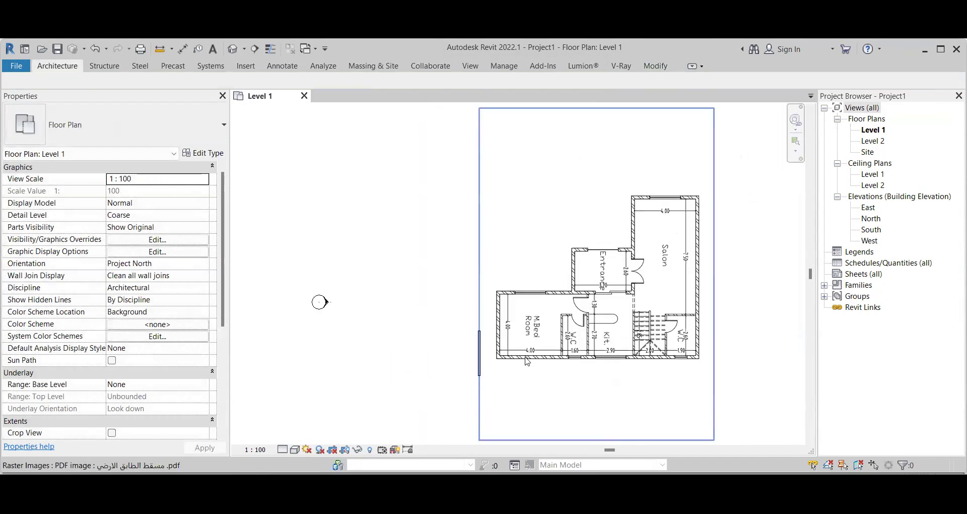
left_click(480, 361)
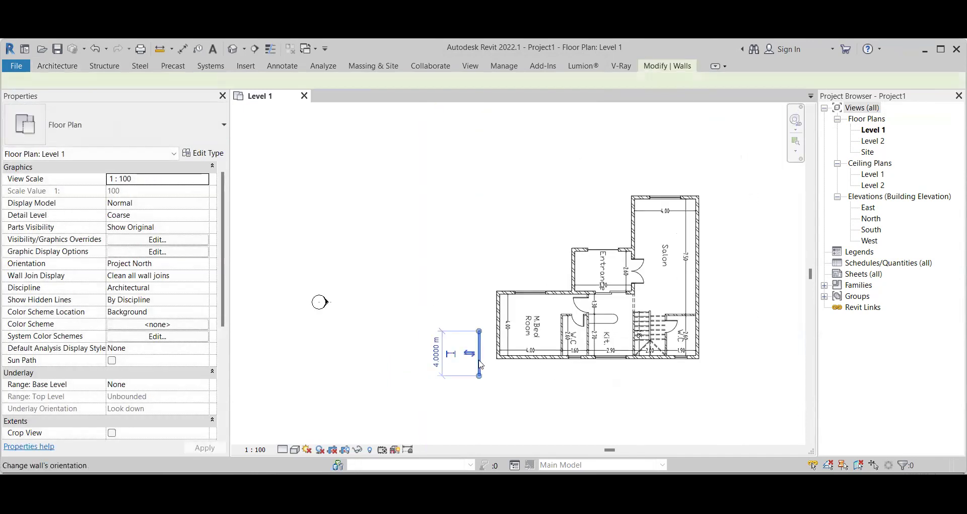
key("Delete")
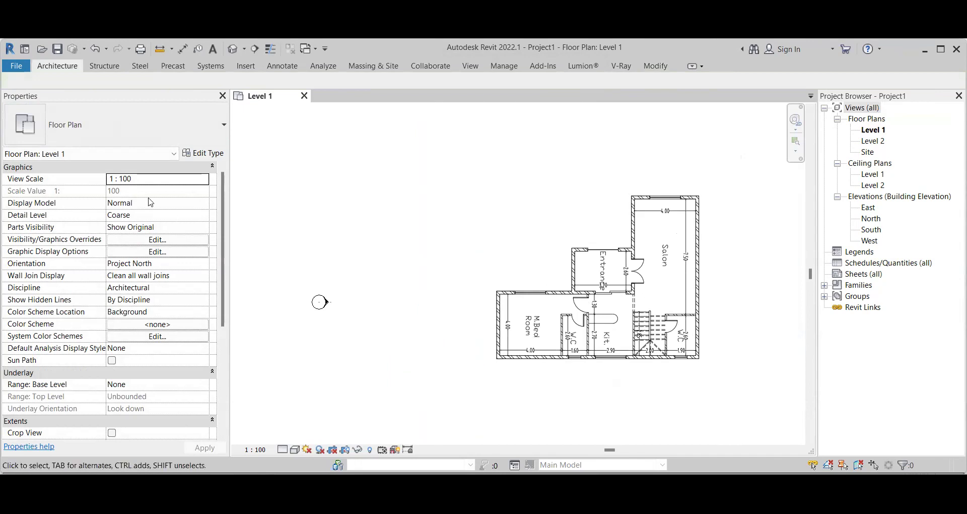
Step: Draw a vertical Generic - 200mm wall about 4 m long upward from the M.Bed Room's lower-left outer corner
left_click(56, 69)
left_click(48, 90)
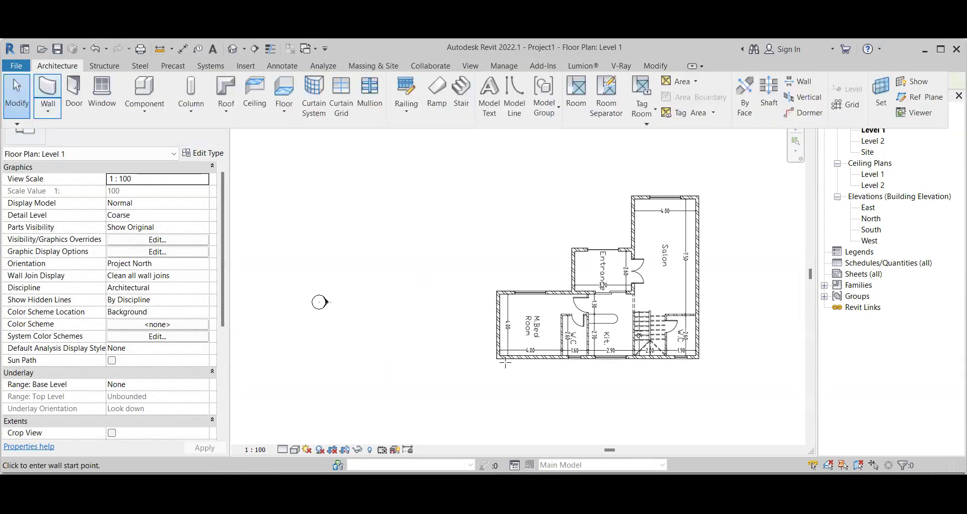
left_click(497, 358)
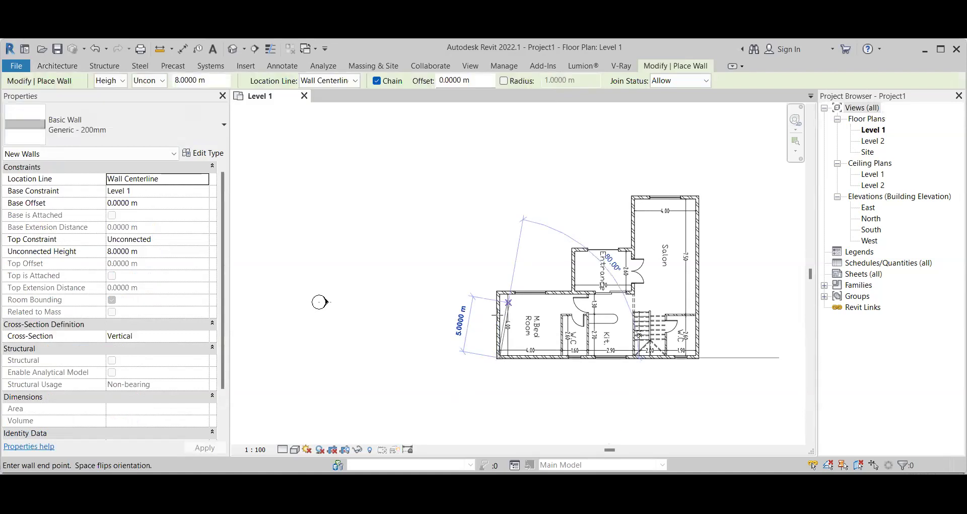
left_click(498, 313)
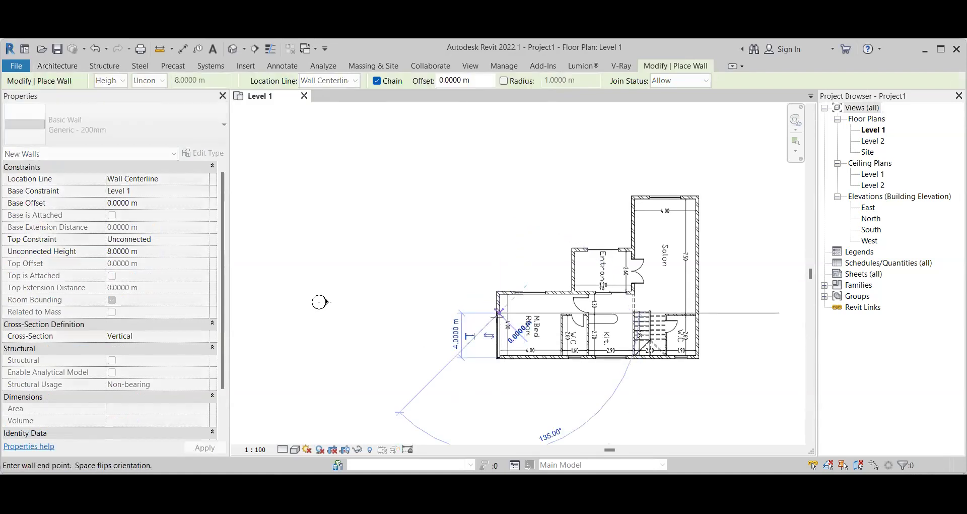
key("Escape")
key("Escape")
scroll(302, 300, "up", 3)
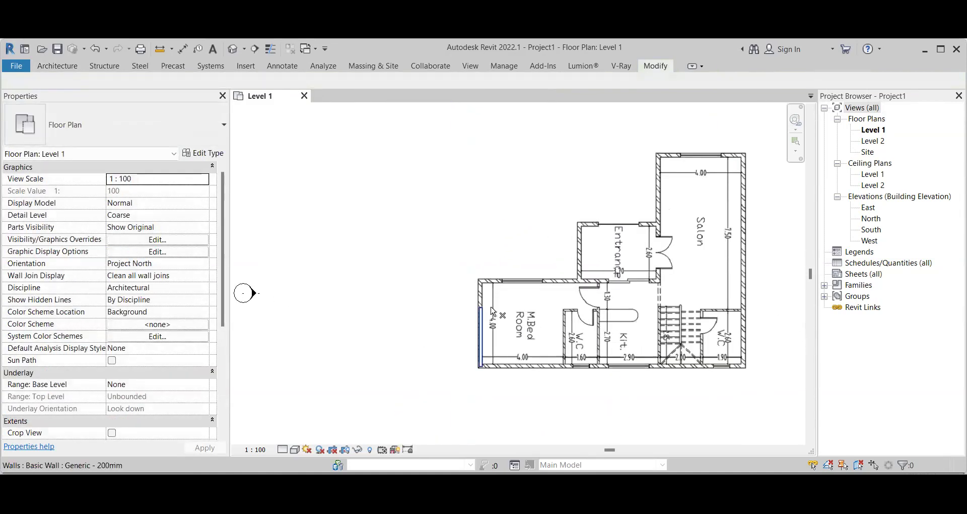
left_click(497, 286)
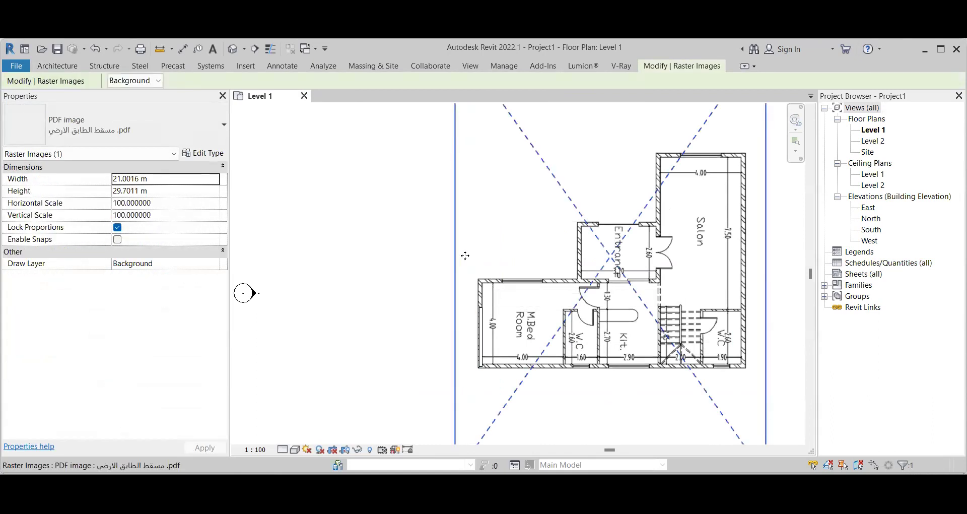
left_click(677, 68)
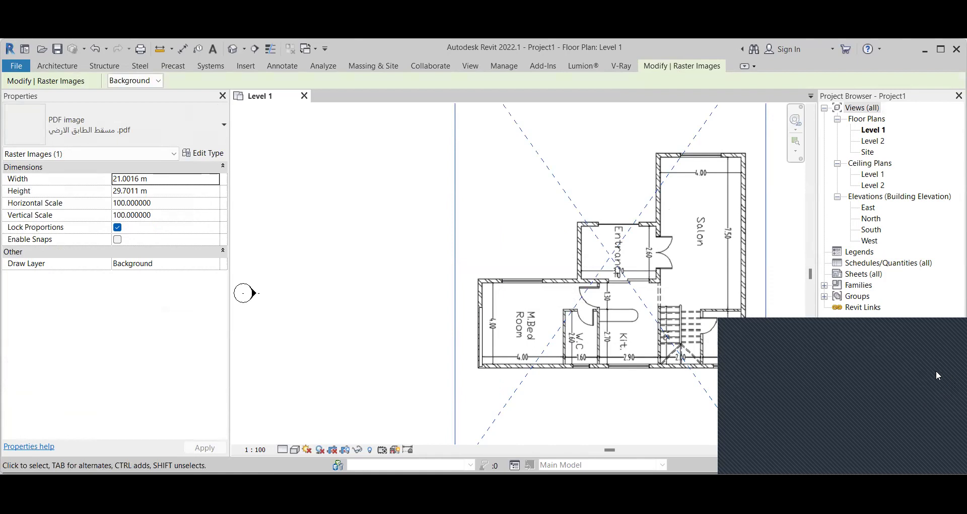
left_click(687, 66)
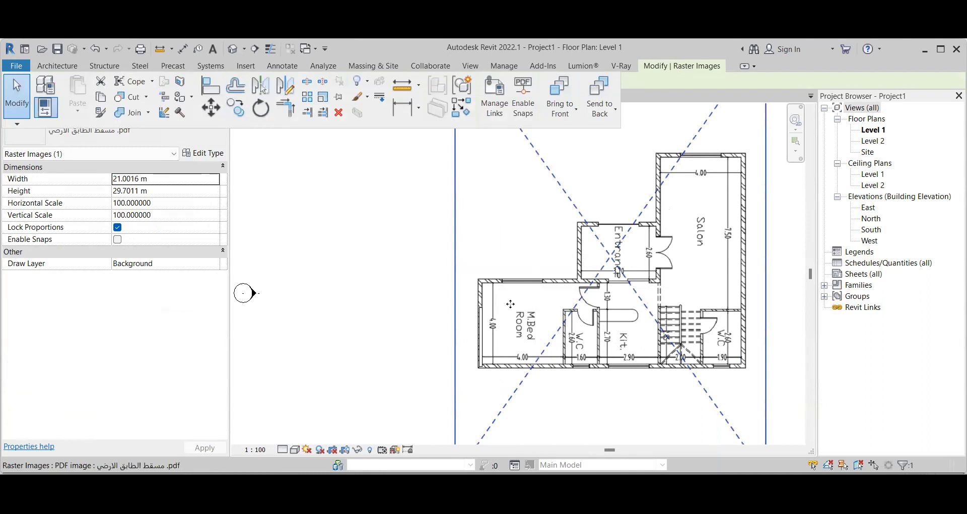
left_click(323, 97)
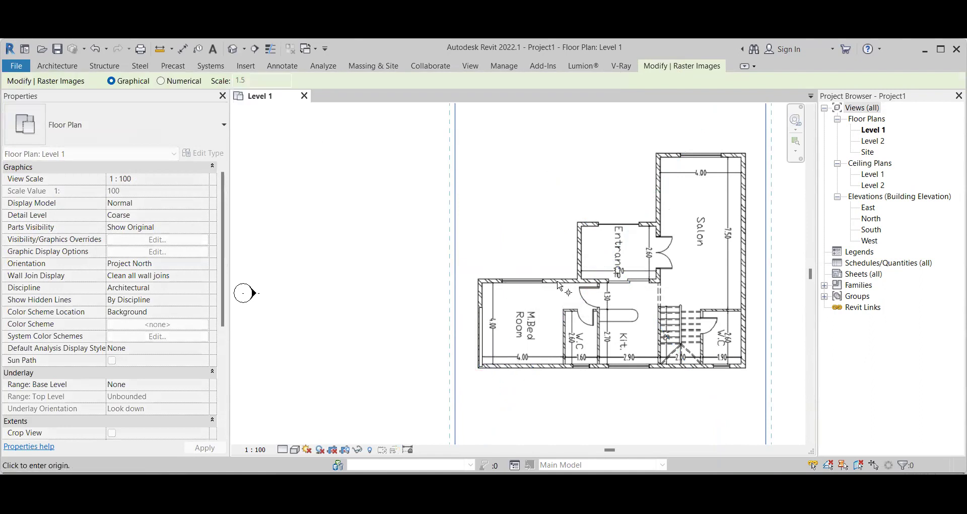
left_click(562, 287)
left_click(608, 272)
left_click(538, 363)
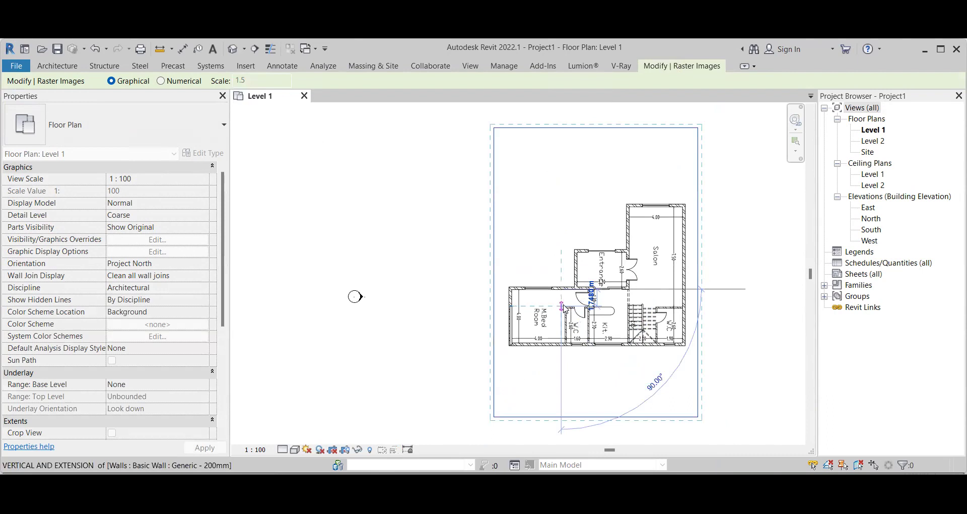
left_click(537, 427)
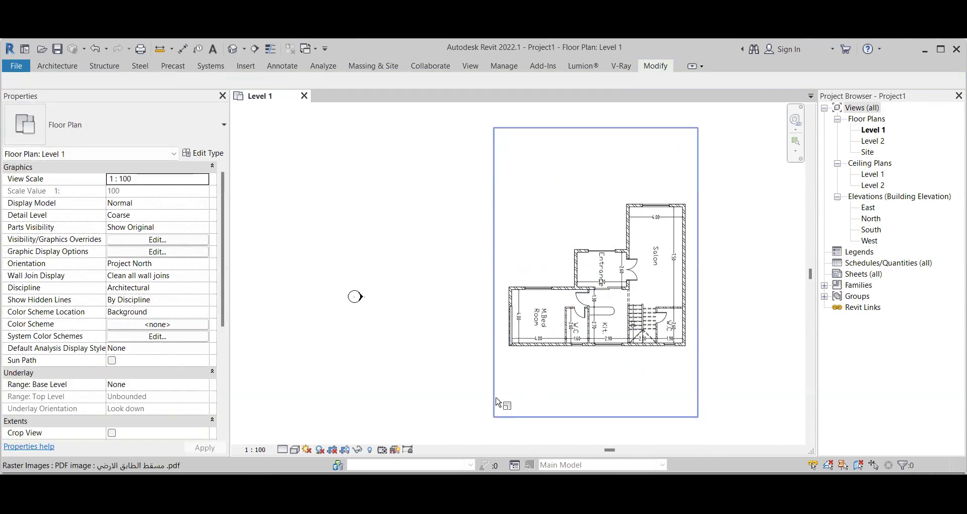
Step: Try to scale the PDF image graphically using points at the M.Bed Room's lower outer corner and the reference wall's upper end
right_click(519, 274)
left_click(545, 279)
scroll(514, 337, "up", 3)
key("r")
key("e")
scroll(498, 360, "up", 4)
left_click(511, 367)
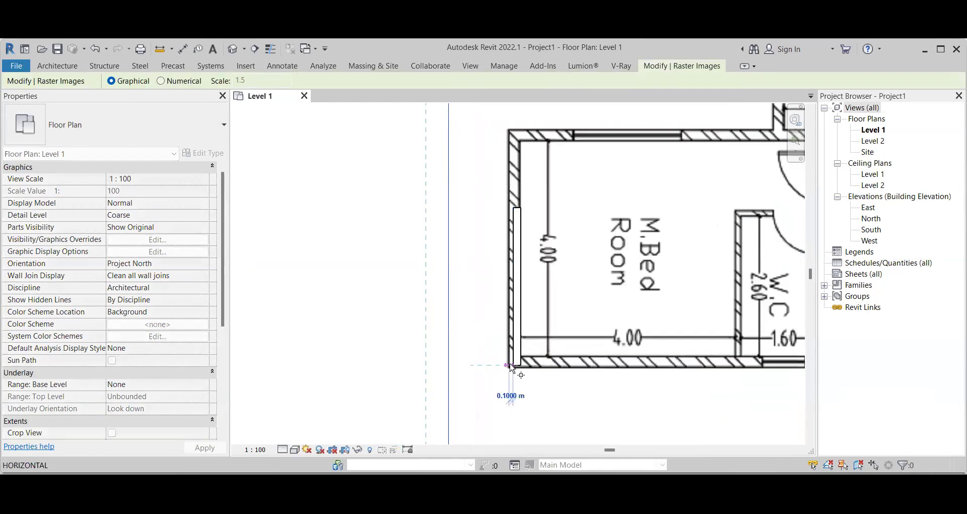
left_click(516, 212)
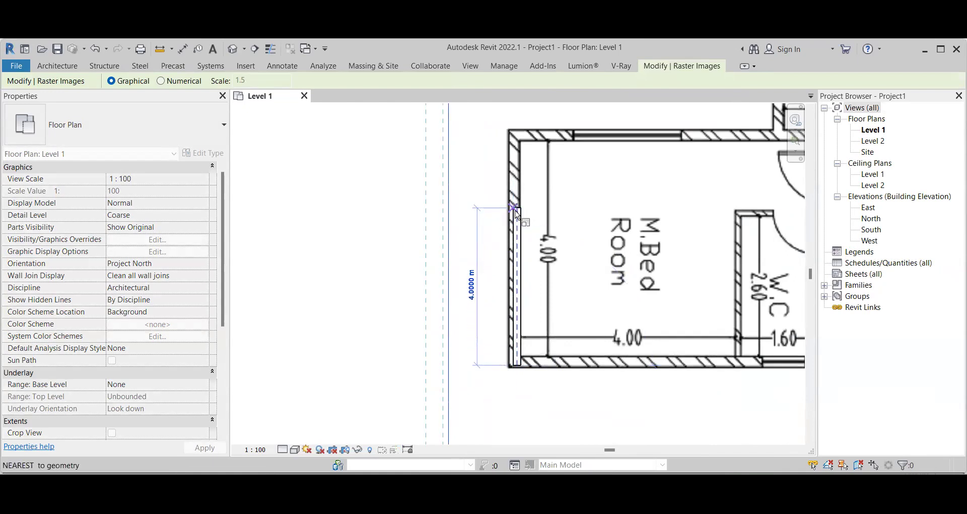
left_click(491, 299)
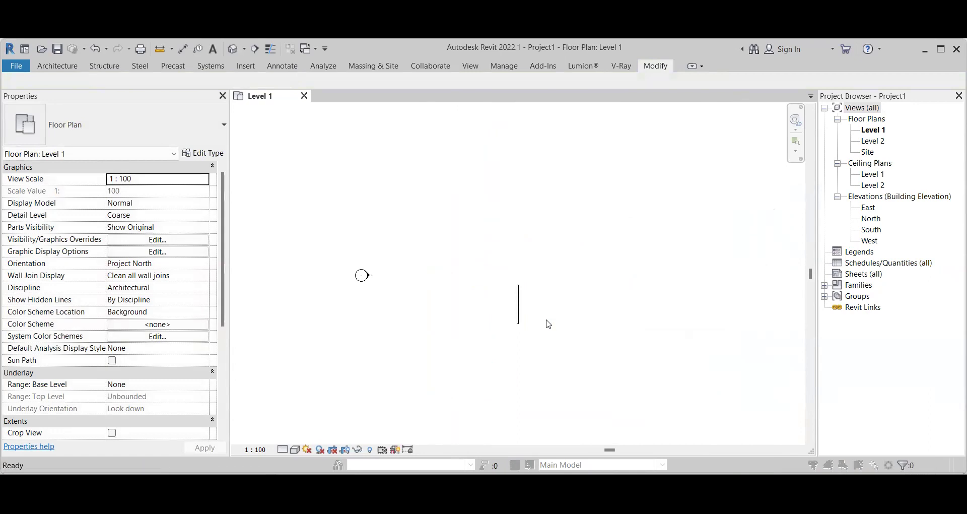
Step: Close the project units without changes and undo the last scaling of the PDF image
key("u")
key("n")
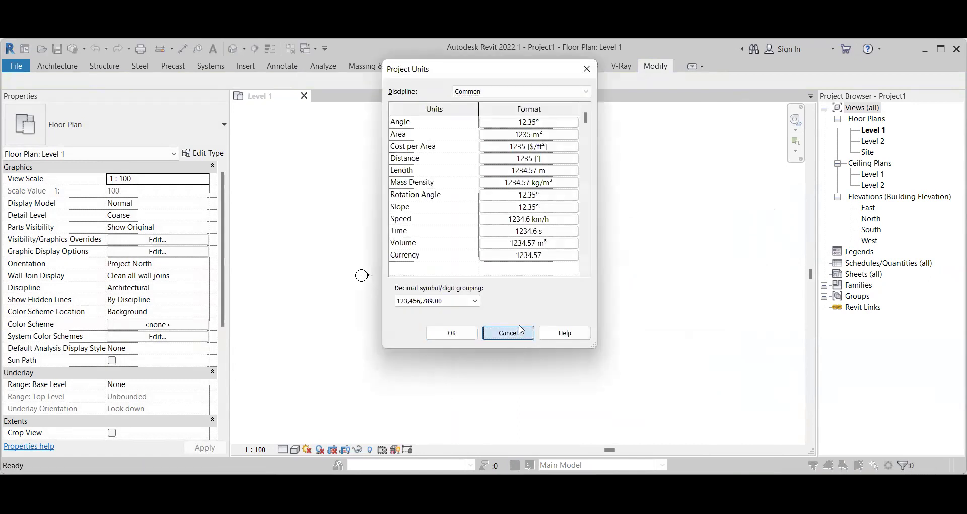
left_click(522, 330)
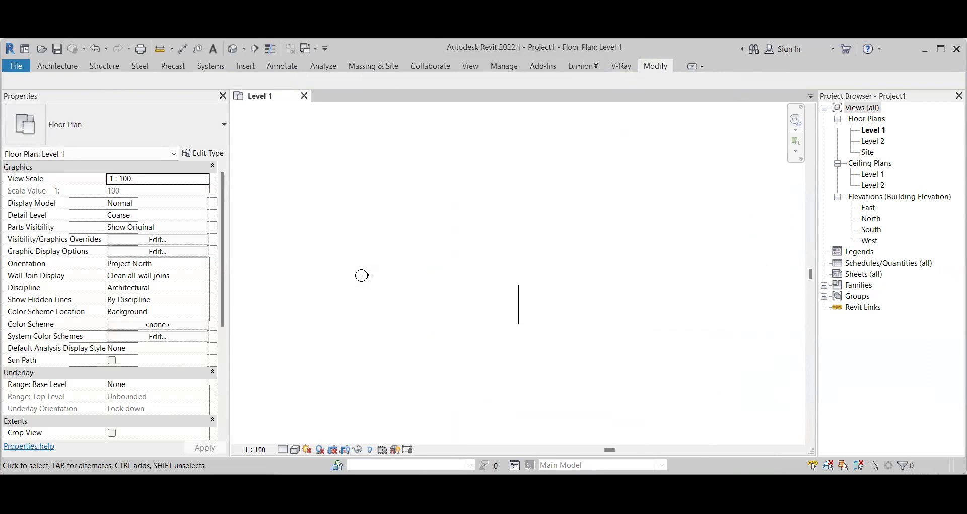
left_click(97, 48)
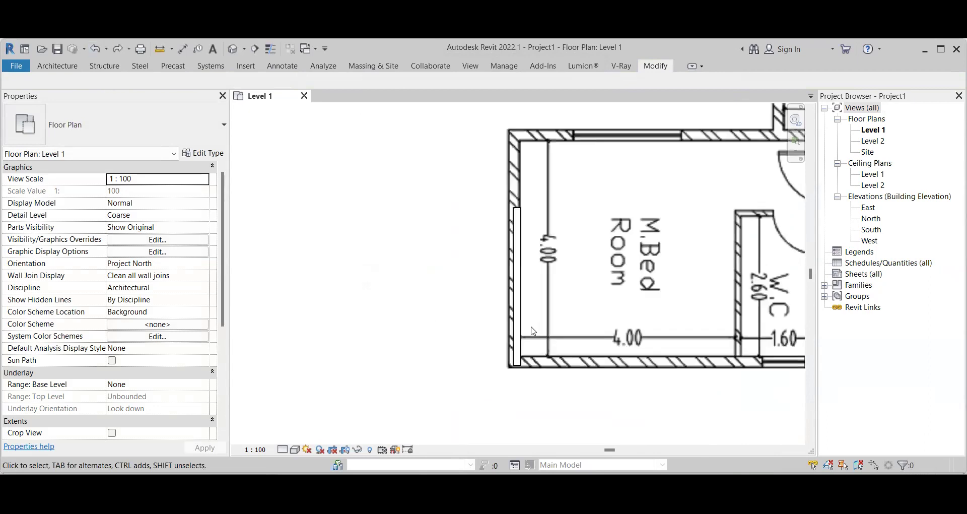
Step: Shrink the PDF image proportionally from its upper corner to about 17.96 m wide and 25.41 m high
scroll(533, 362, "down", 3)
scroll(519, 348, "up", 3)
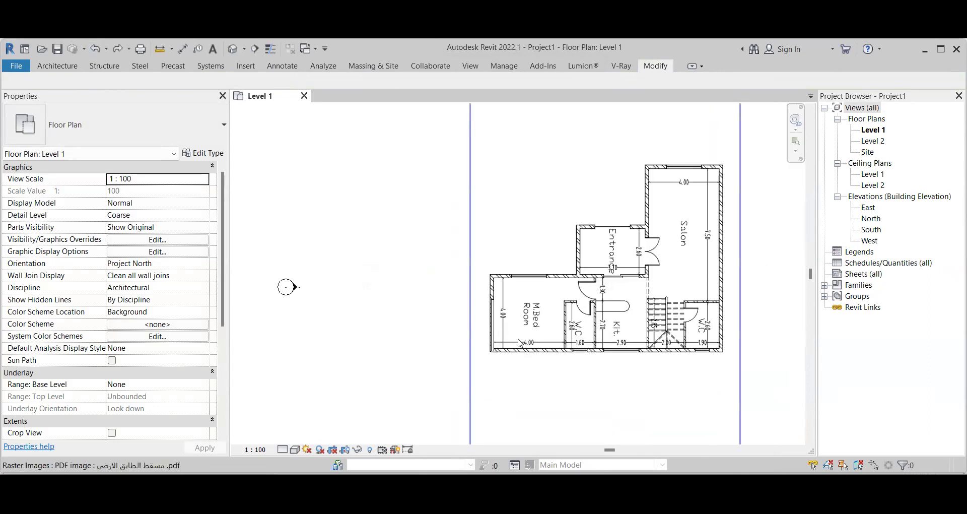
scroll(478, 361, "down", 2)
left_click(467, 371)
left_click_drag(671, 123, 641, 164)
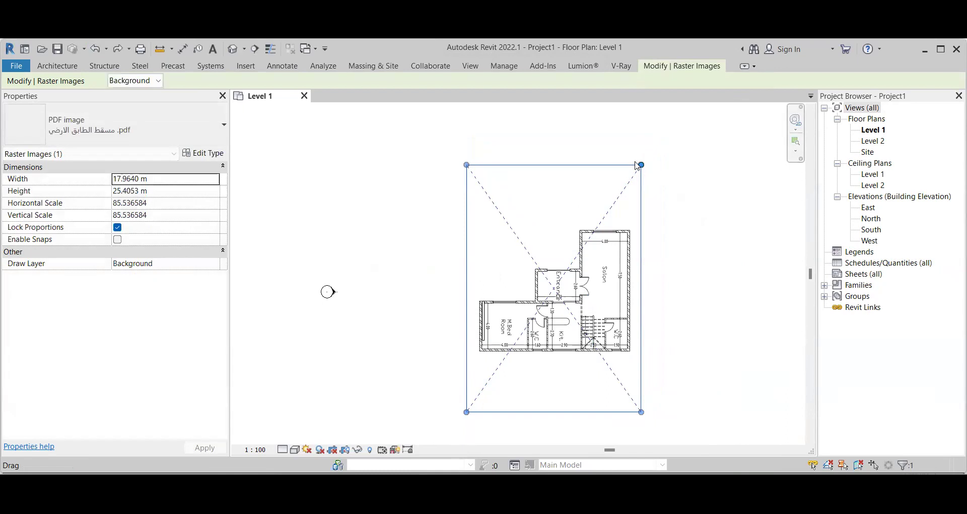
Step: Move the PDF image so the M.Bed Room's outer wall lines up with the vertical reference wall near its lower corner
scroll(472, 402, "up", 5)
mouse_move(485, 367)
left_mouse_down()
mouse_move(490, 345)
mouse_move(493, 362)
left_mouse_up()
left_click_drag(486, 329, 490, 331)
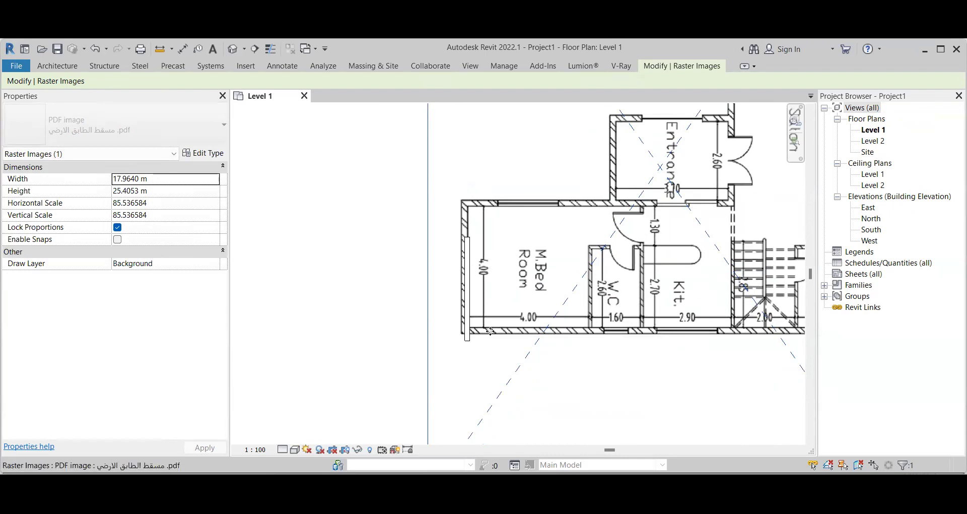
mouse_move(484, 349)
left_mouse_down()
mouse_move(492, 339)
mouse_move(462, 334)
mouse_move(473, 334)
left_mouse_up()
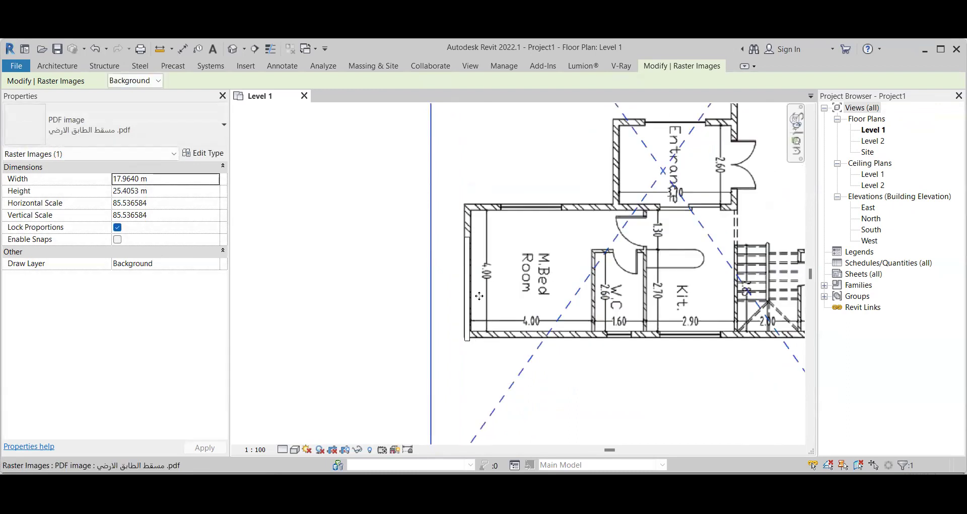
Step: Shrink the PDF image proportionally to about 16.21 m wide and 22.93 m high, matching the M.Bed Room to the 4 m wall
scroll(479, 296, "down", 3)
scroll(574, 318, "down", 1)
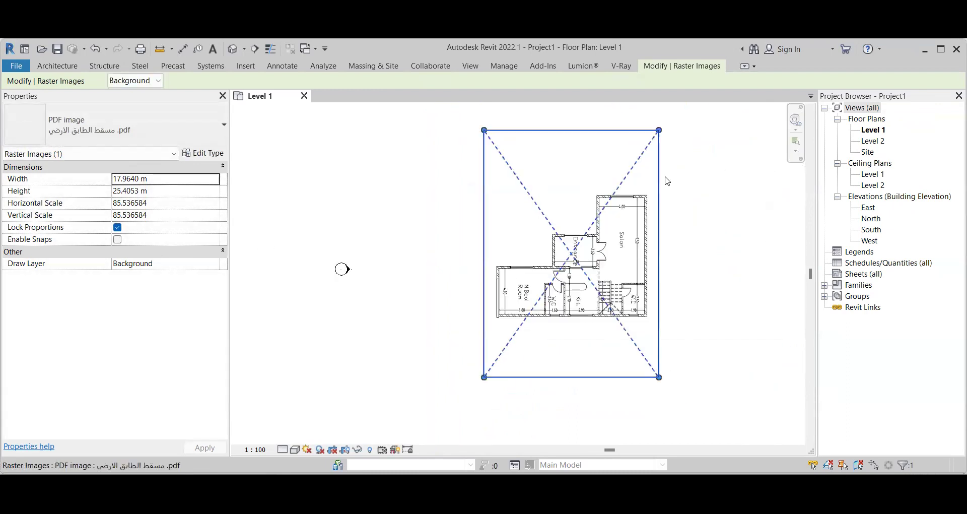
left_click(660, 132)
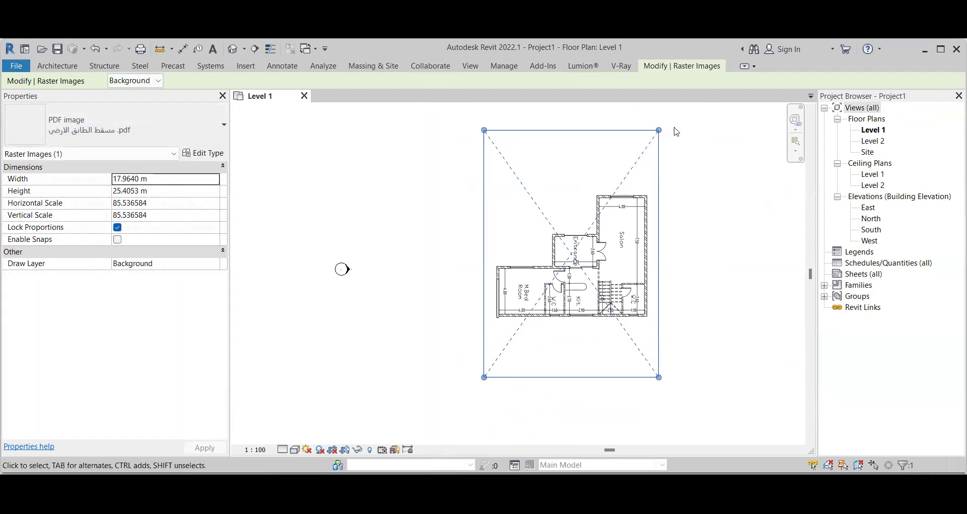
left_click(668, 128)
left_click(659, 130)
left_click_drag(660, 131, 642, 154)
scroll(519, 295, "up", 1)
scroll(518, 295, "up", 2)
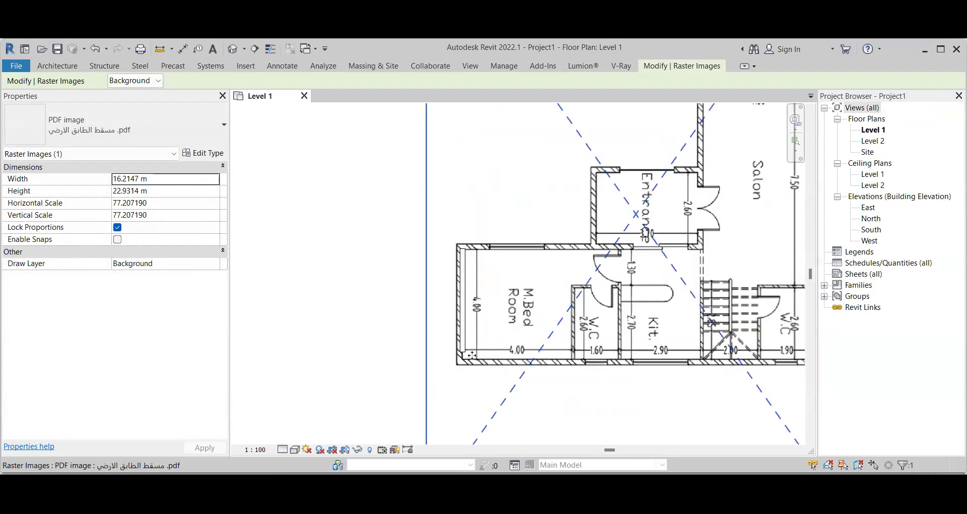
key("Escape")
scroll(472, 352, "down", 2)
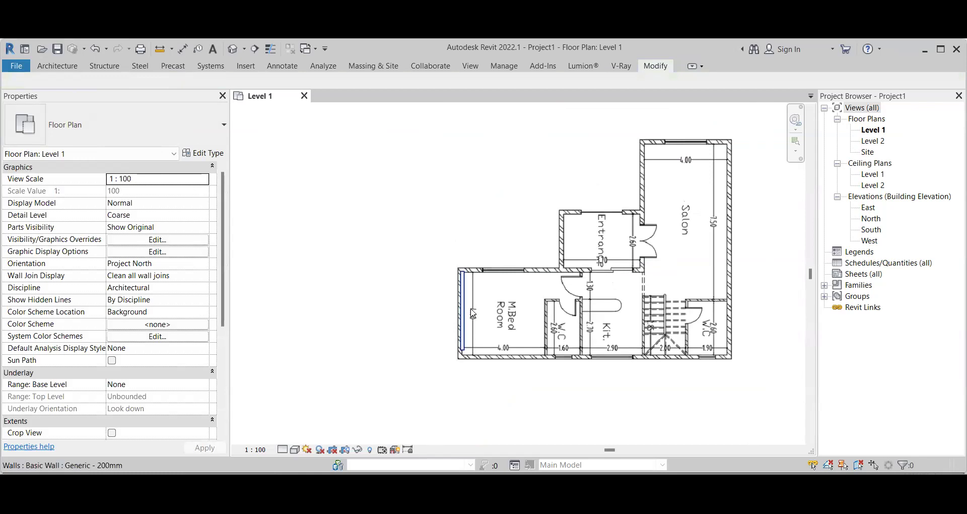
scroll(474, 314, "down", 3)
scroll(488, 315, "up", 3)
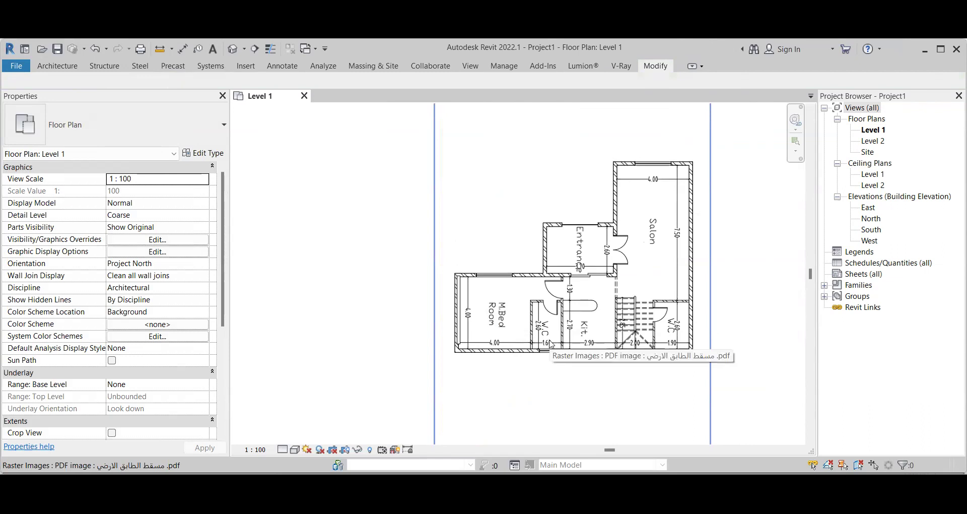
key("l")
key("d")
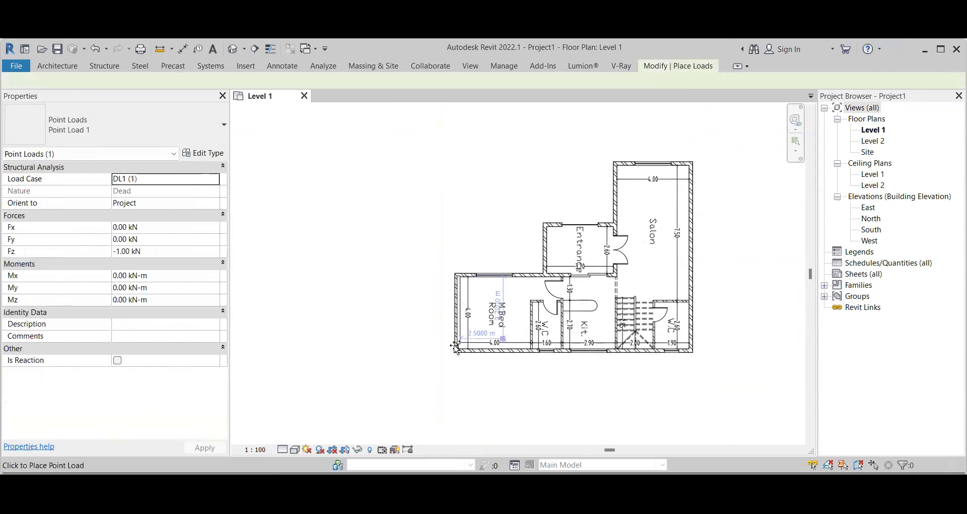
scroll(461, 346, "up", 3)
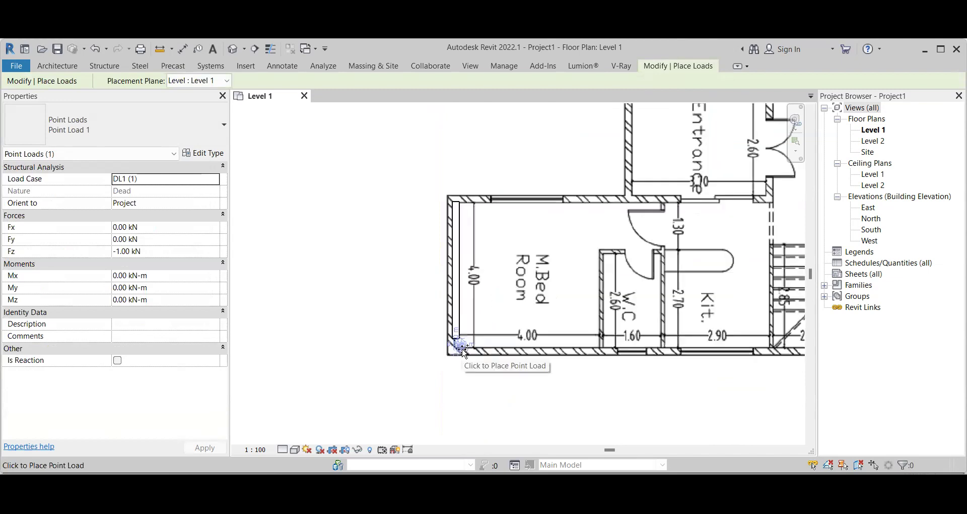
Step: Draw a horizontal Generic - 200mm wall about 4 m long from the vertical wall's lower end along the M.Bed Room's lower side
left_click(57, 66)
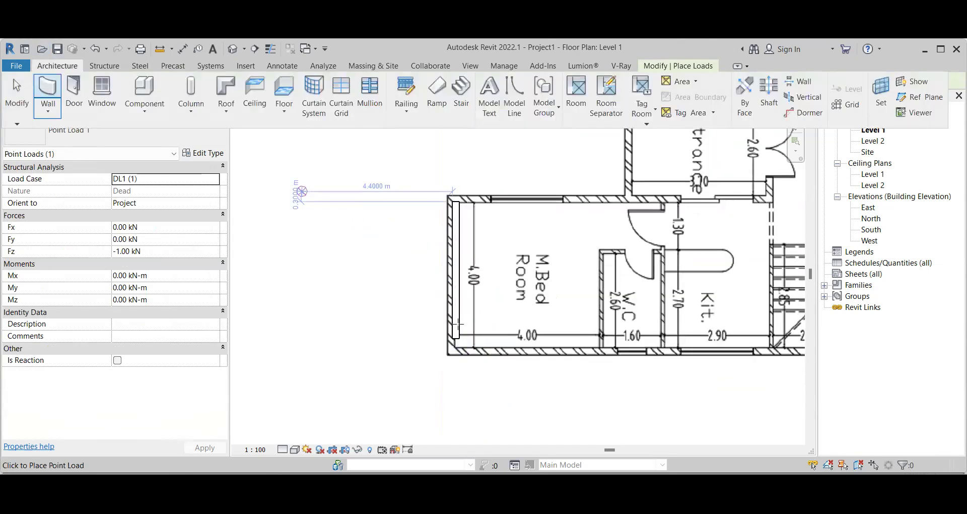
left_click(47, 96)
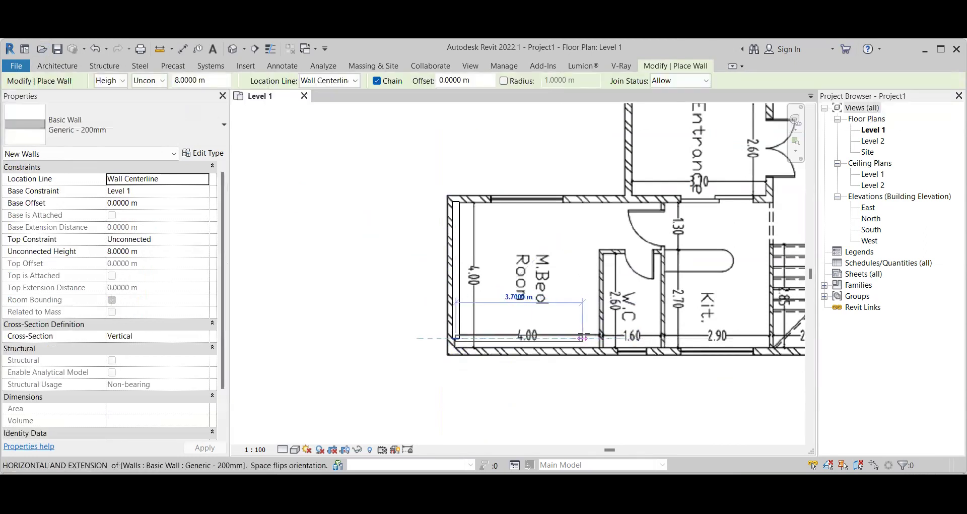
scroll(654, 331, "down", 2)
left_click(487, 336)
scroll(608, 336, "down", 1)
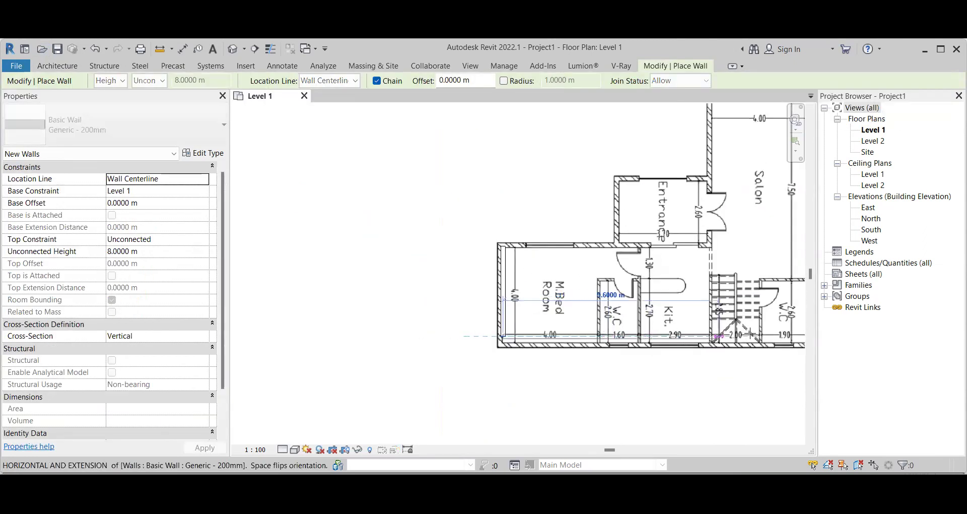
scroll(424, 277, "down", 1)
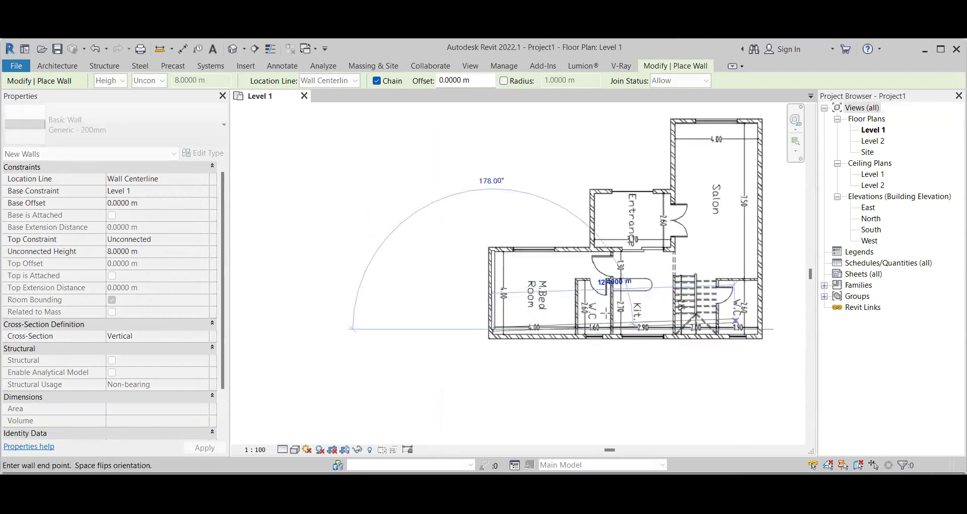
scroll(568, 316, "up", 2)
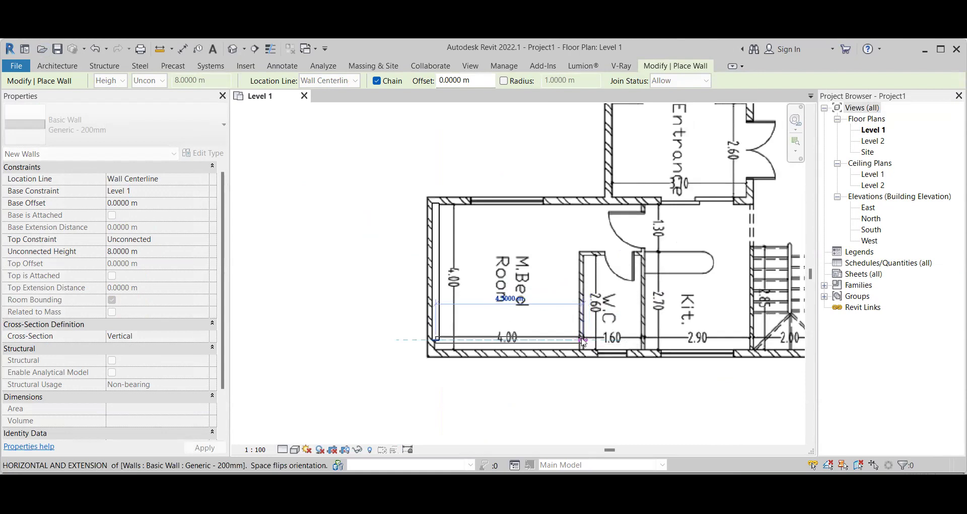
left_click(583, 340)
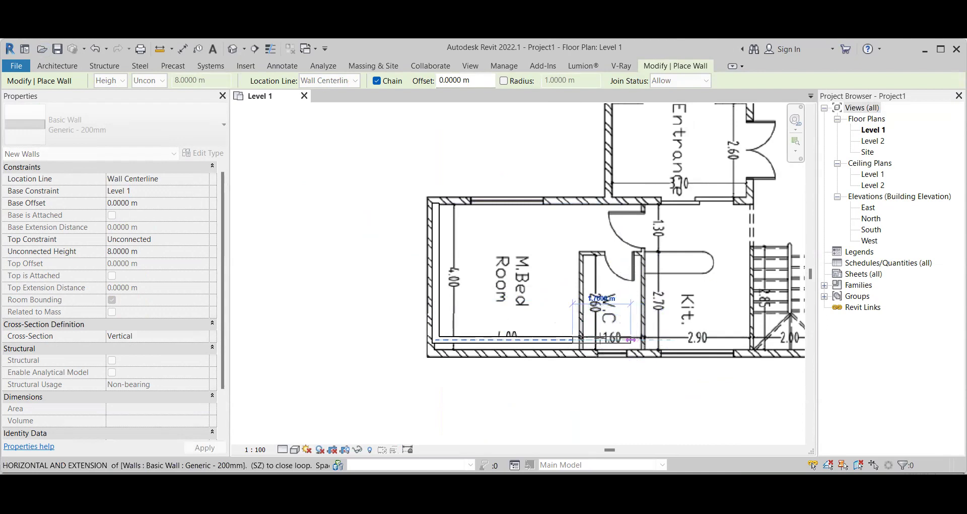
Step: Extend the horizontal wall with a 0.1 m segment toward the partition between the M.Bed Room and the W.C
scroll(562, 340, "up", 1)
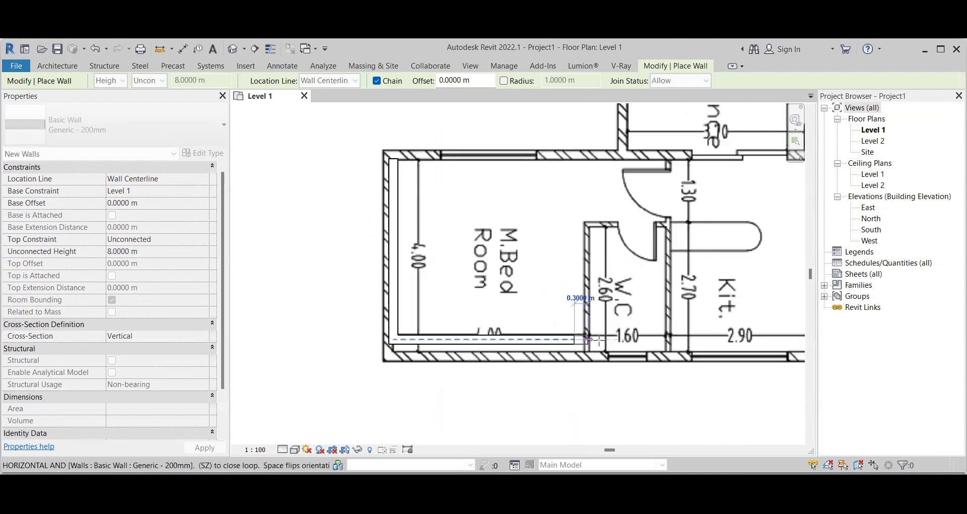
scroll(598, 340, "up", 1)
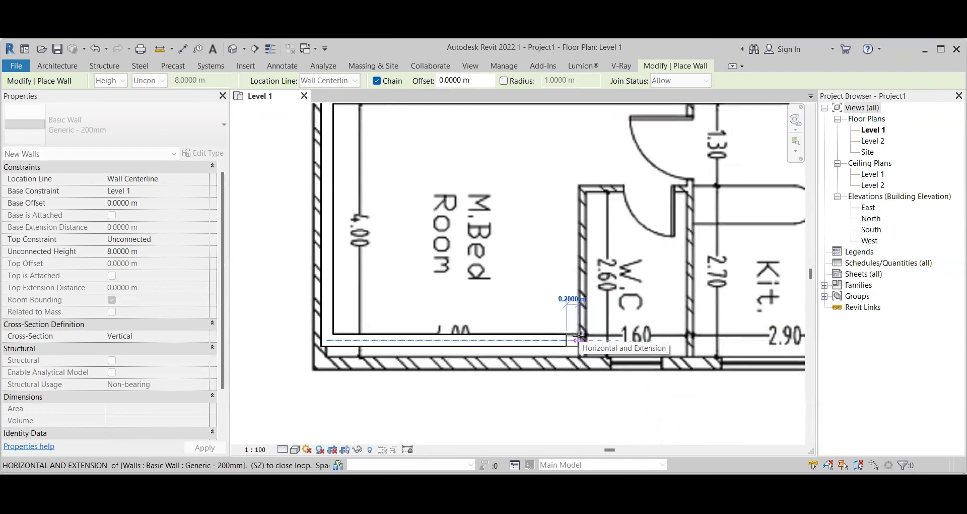
type(".1")
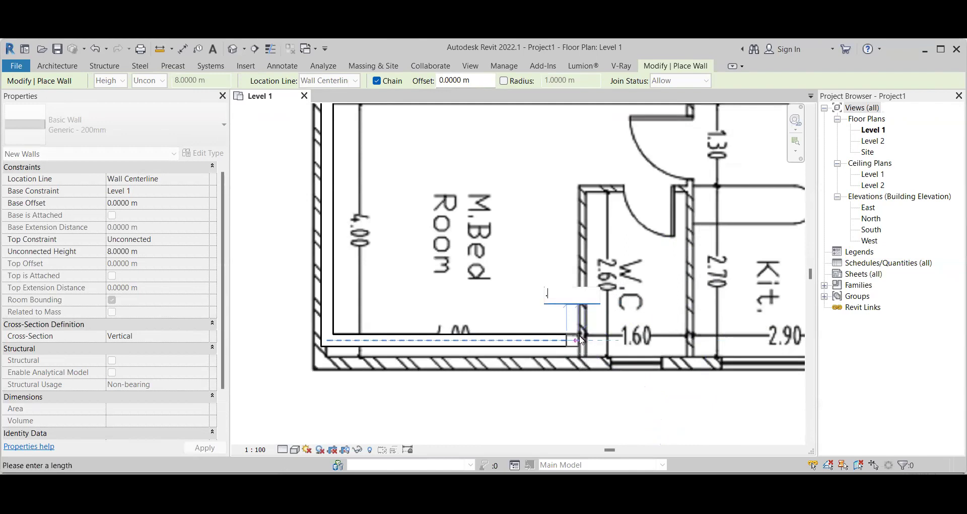
left_click(578, 336)
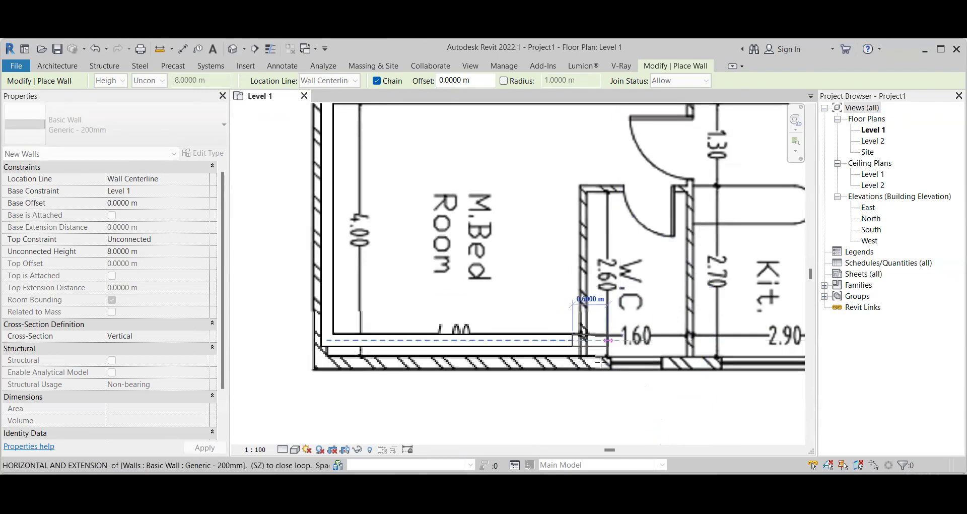
Step: Continue the wall chain horizontally with a 1.7 m segment along the W.C and a 3 m segment along the kitchen
scroll(645, 340, "down", 2)
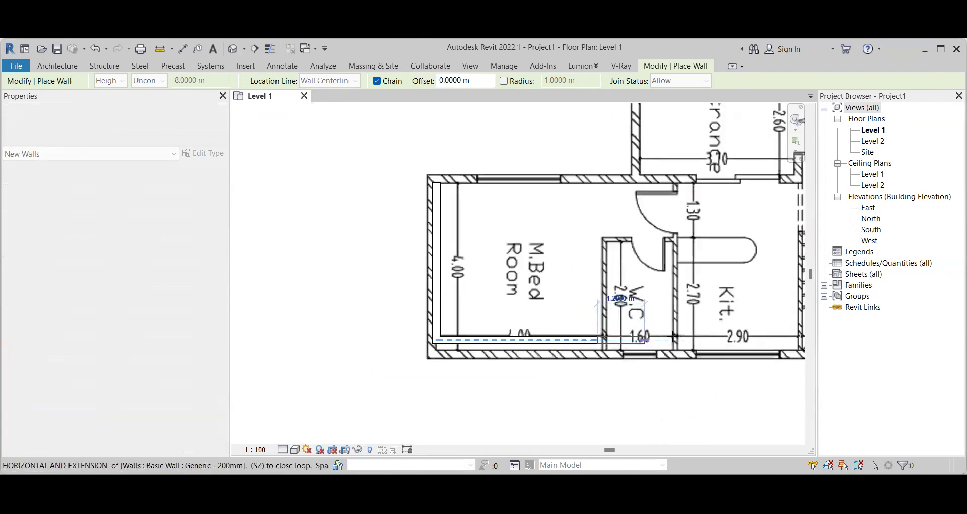
type("1")
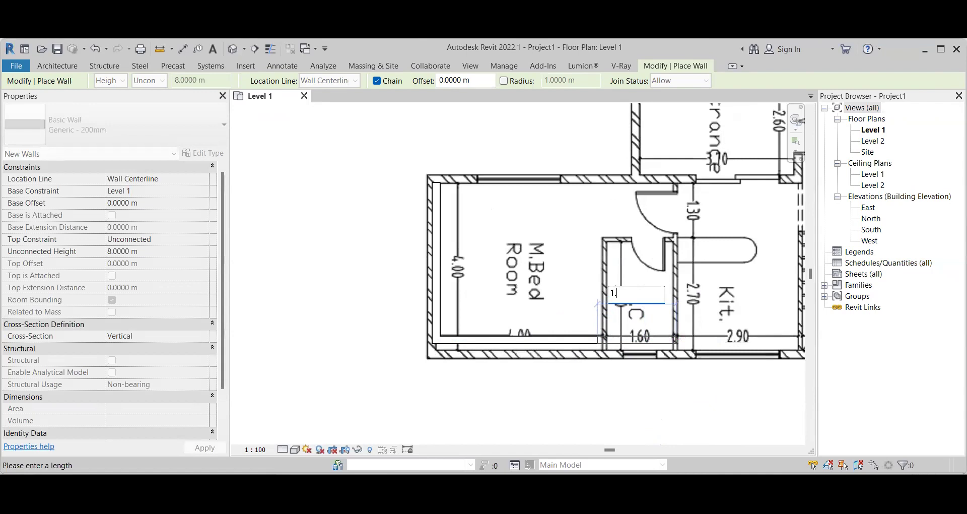
type(".7")
key("Return")
scroll(695, 336, "down", 2)
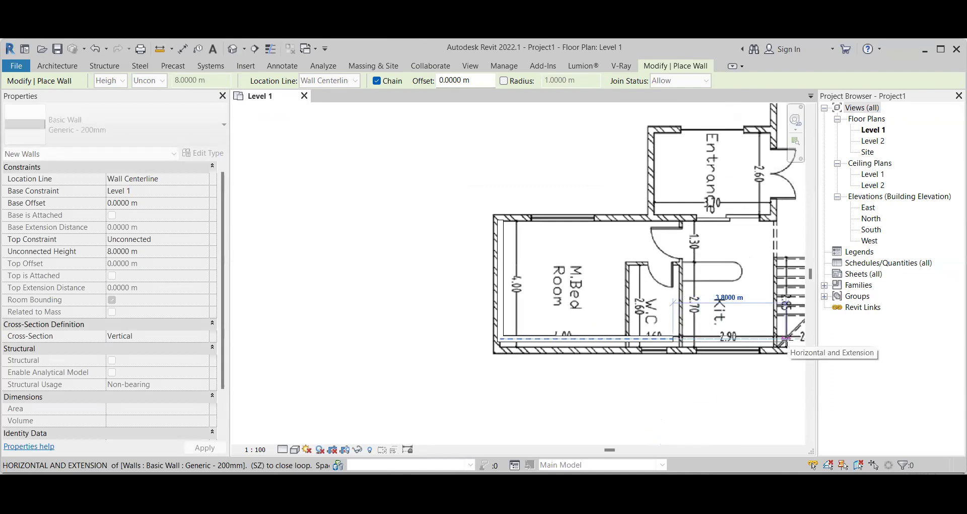
type("3")
key("Return")
Step: Continue the horizontal wall chain with a 2.1 m segment along the stairs and a 2 m segment along the W.C beside them
scroll(789, 345, "down", 4)
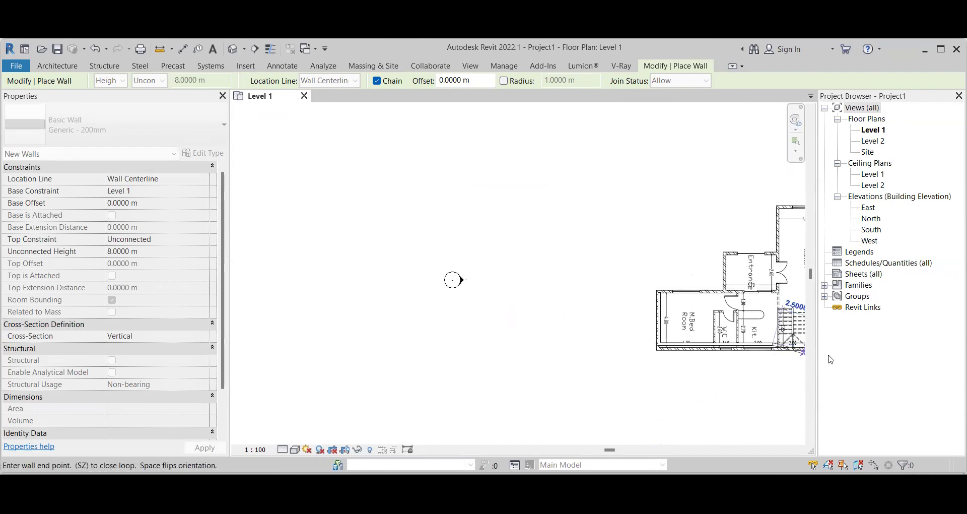
scroll(520, 303, "down", 3)
scroll(358, 272, "up", 4)
middle_click_drag(358, 272, 301, 261)
scroll(746, 342, "up", 2)
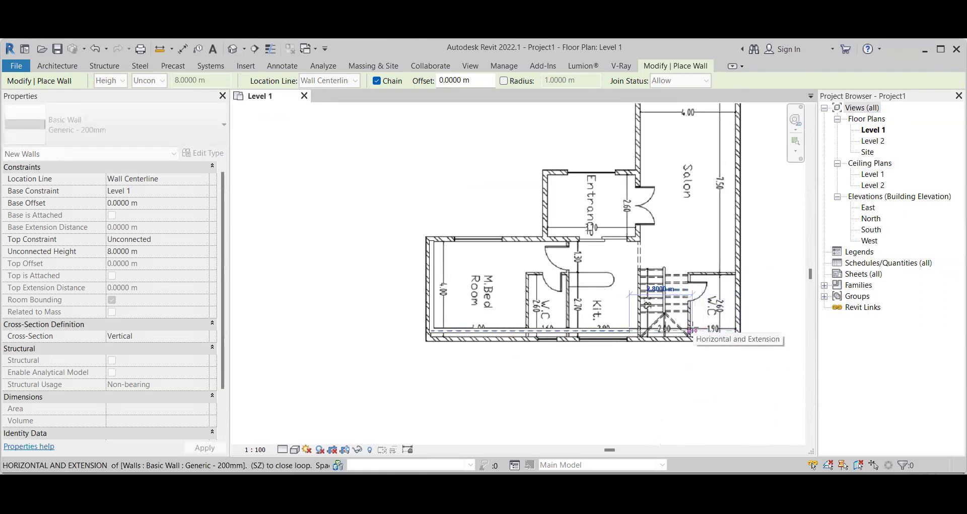
type("2")
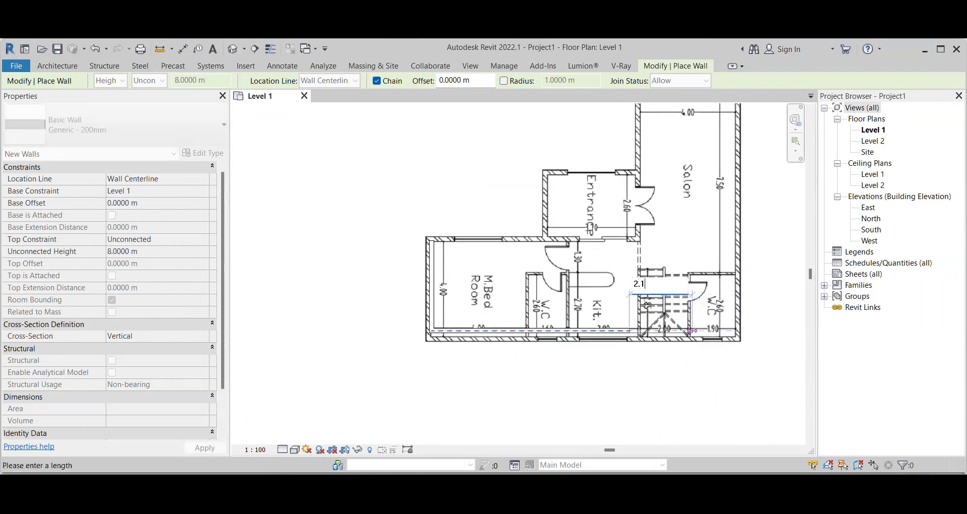
type(".1")
key("Return")
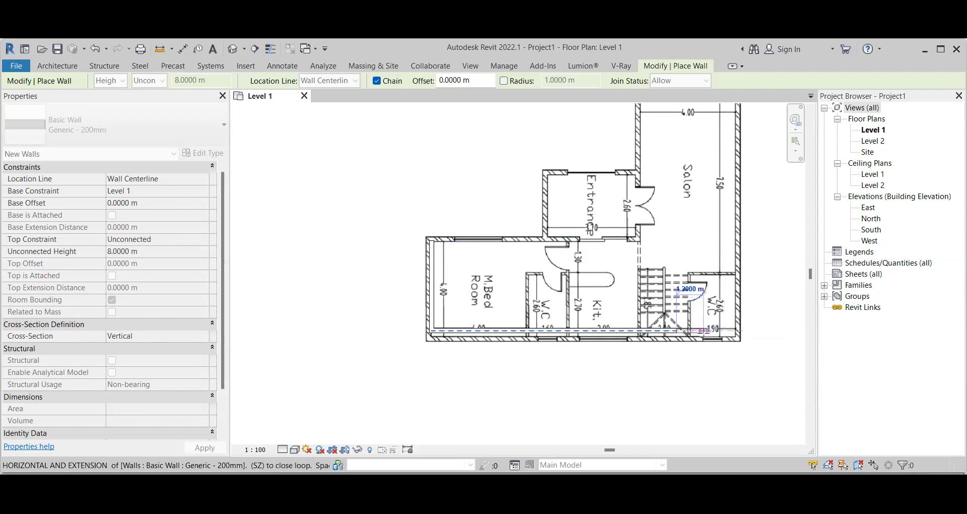
type("2")
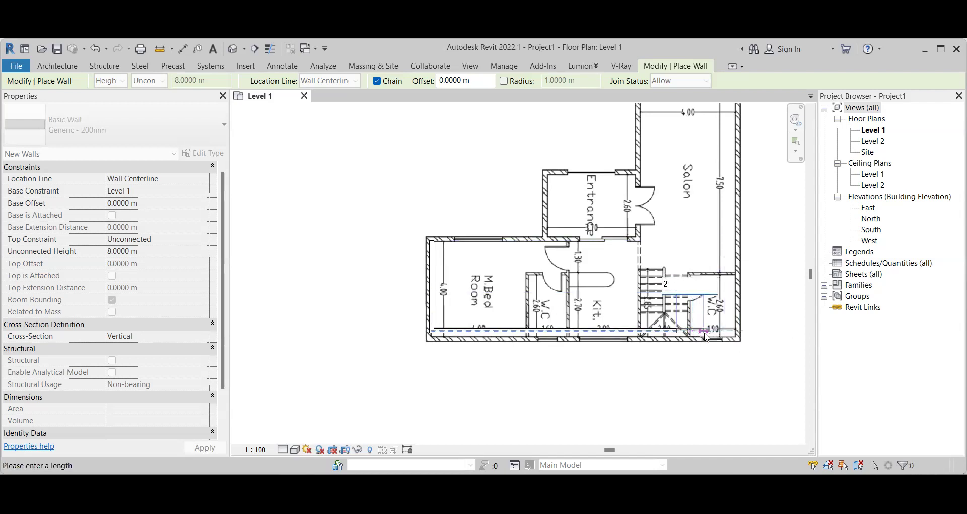
key("Return")
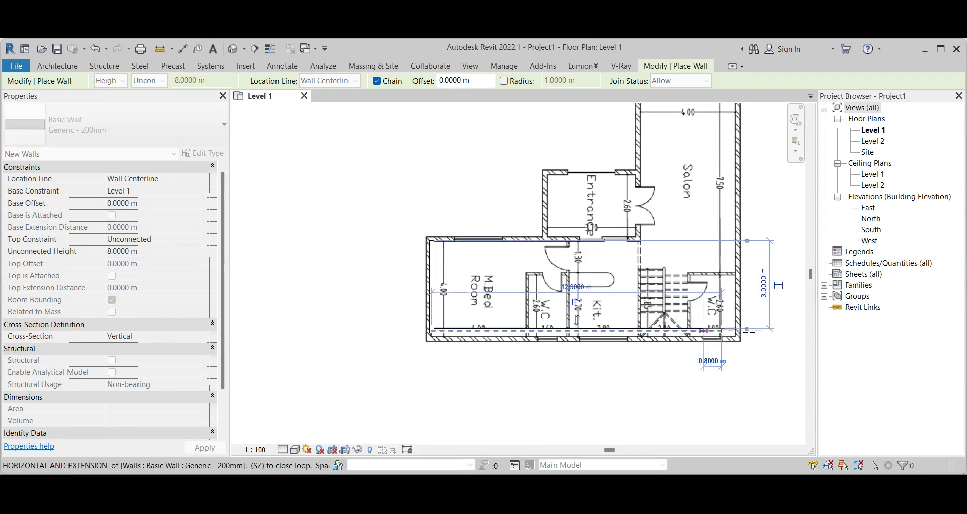
Step: Turn the wall chain upward with a 2.7 m vertical segment along the W.C beside the stairs
scroll(705, 297, "down", 2)
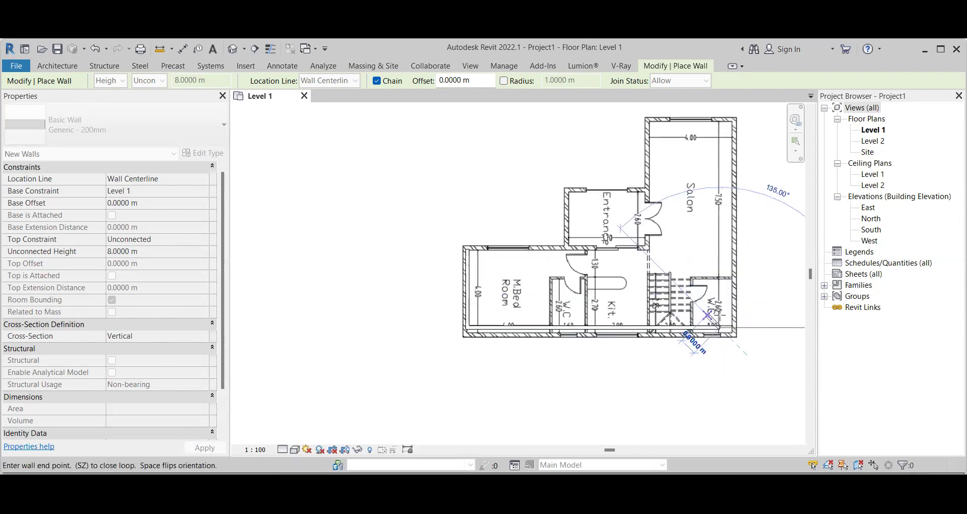
scroll(710, 272, "up", 2)
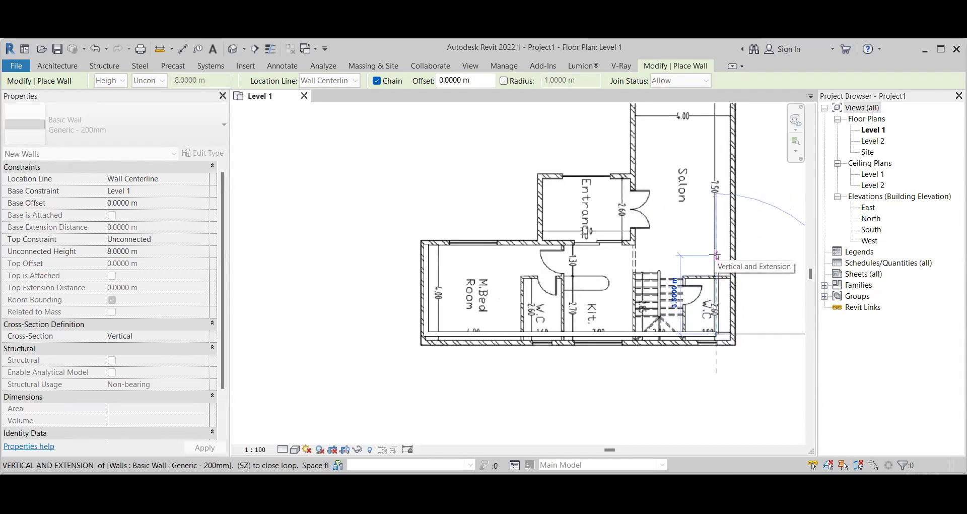
type("2")
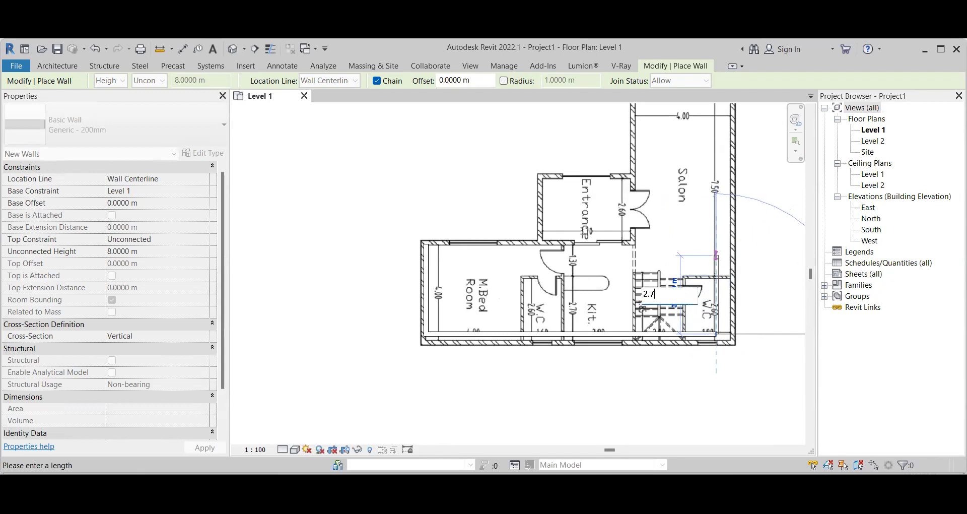
type(".7")
key("Return")
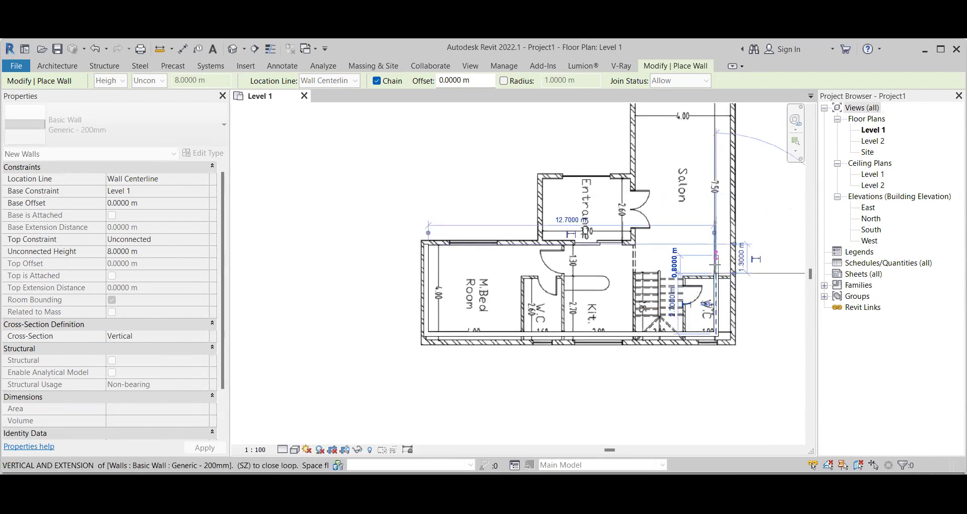
Step: Continue the wall chain vertically with a 7.80 m segment up to the Salon's upper end
scroll(715, 276, "down", 2)
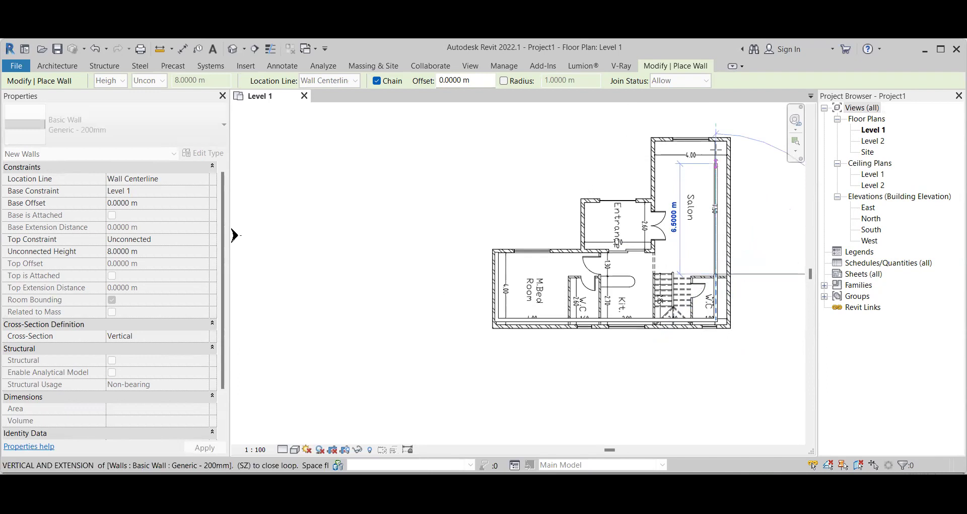
type("7.8")
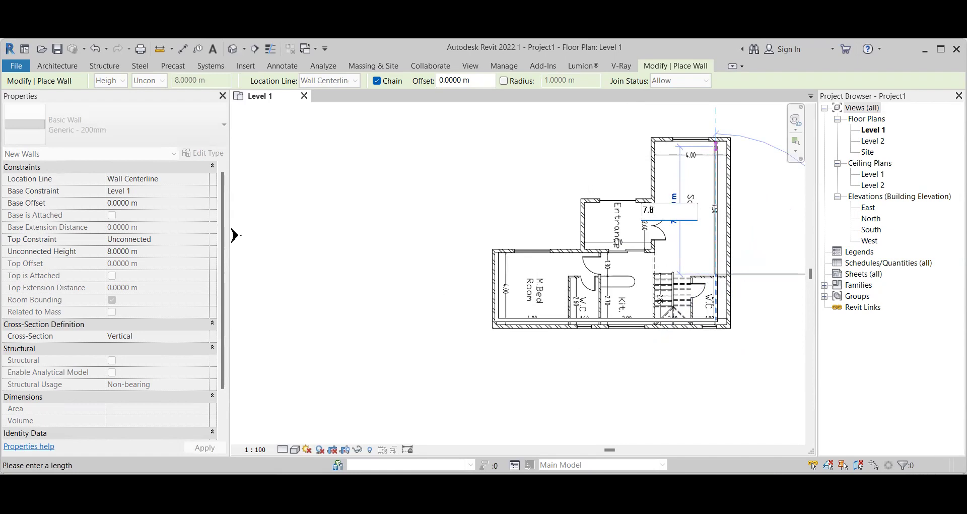
type("0")
key("Return")
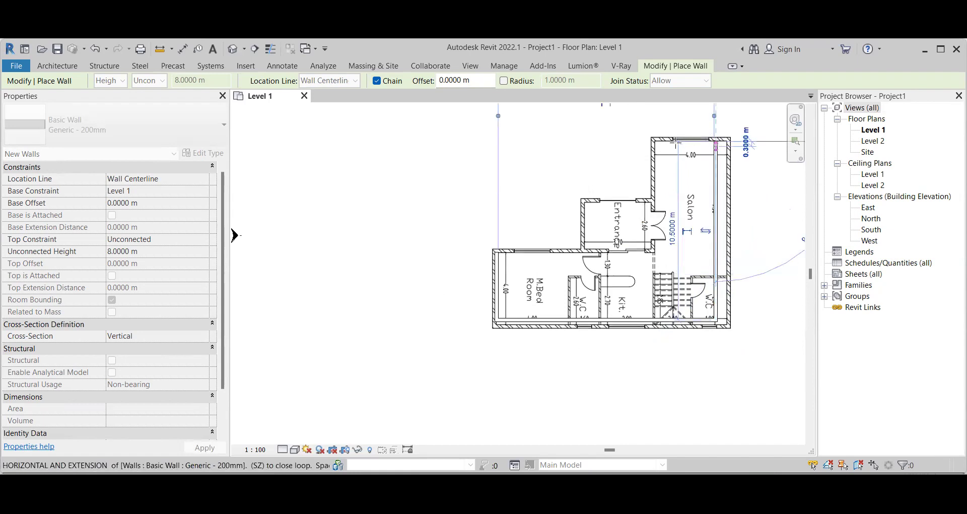
Step: Add a 4 m horizontal wall segment running left across the Salon's upper end
scroll(732, 132, "up", 2)
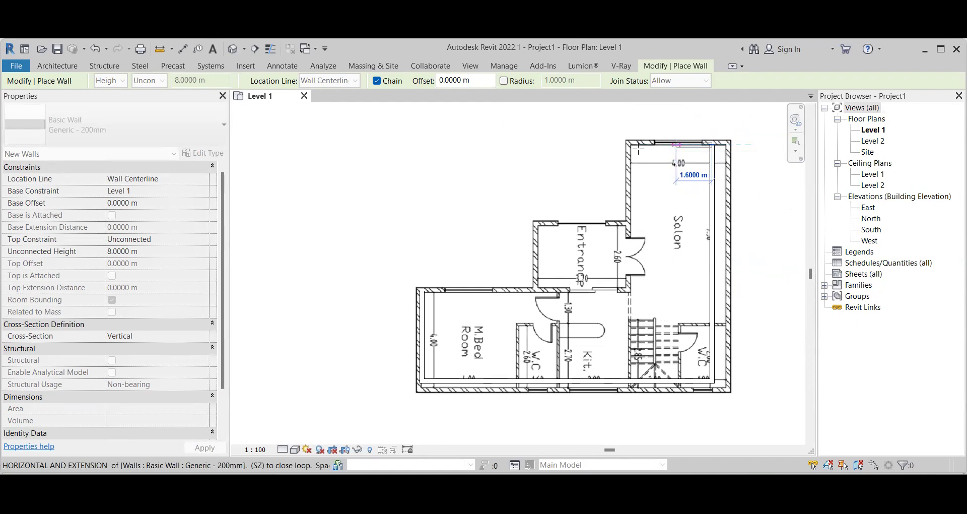
scroll(634, 157, "up", 1)
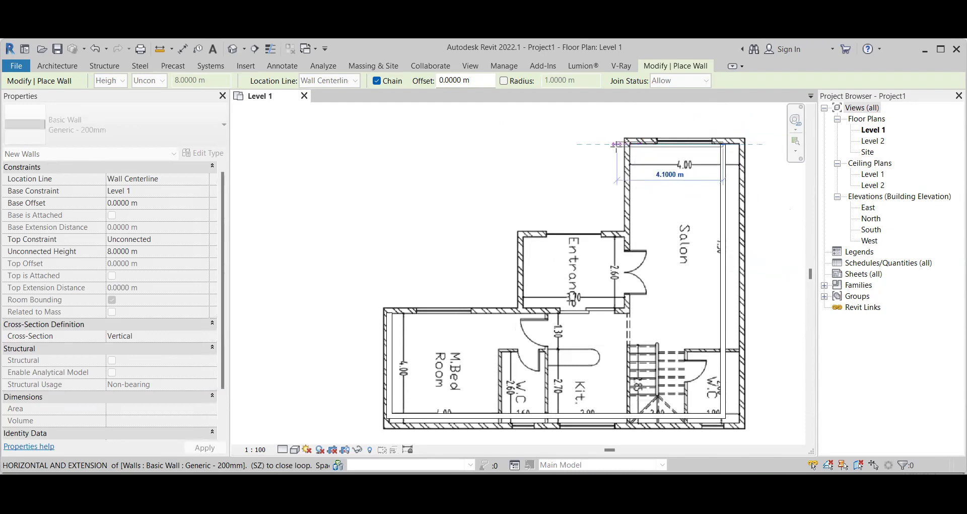
type("4")
key("Return")
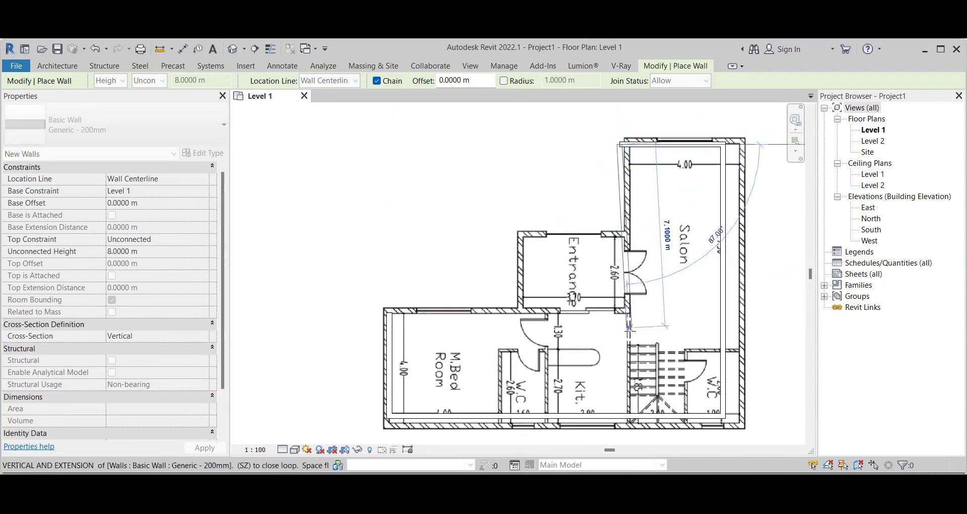
key("l")
key("d")
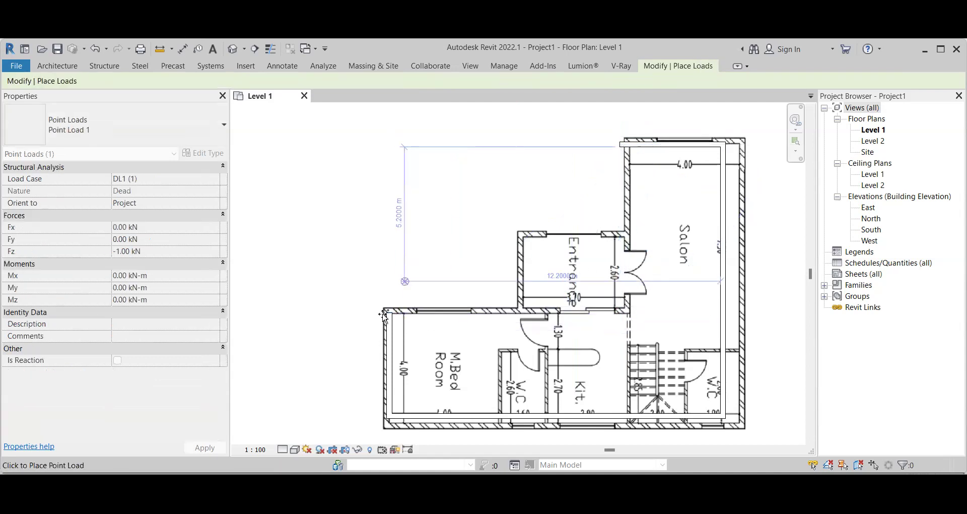
key("Escape")
key("Escape")
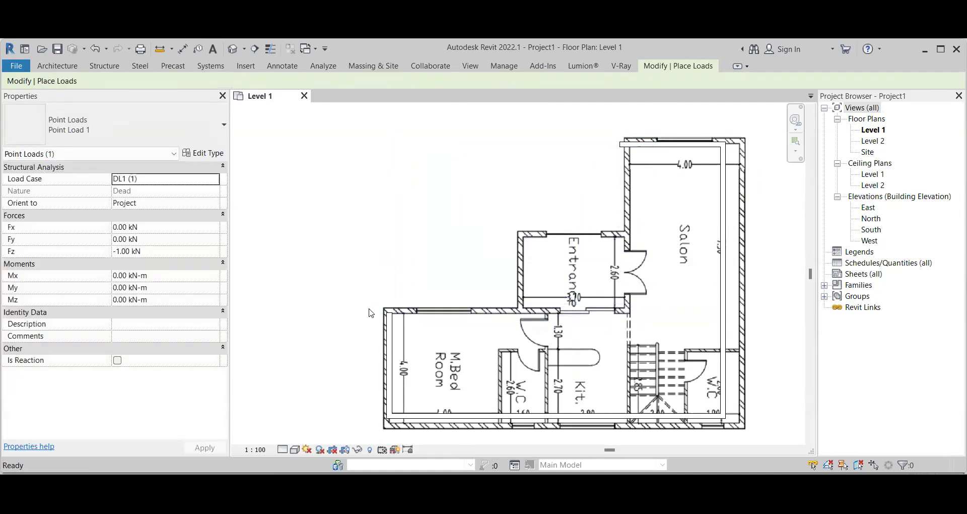
Step: Draw a horizontal wall about 9.2 m long from the M.Bed Room's upper-left corner to the Salon's left wall
left_click(52, 69)
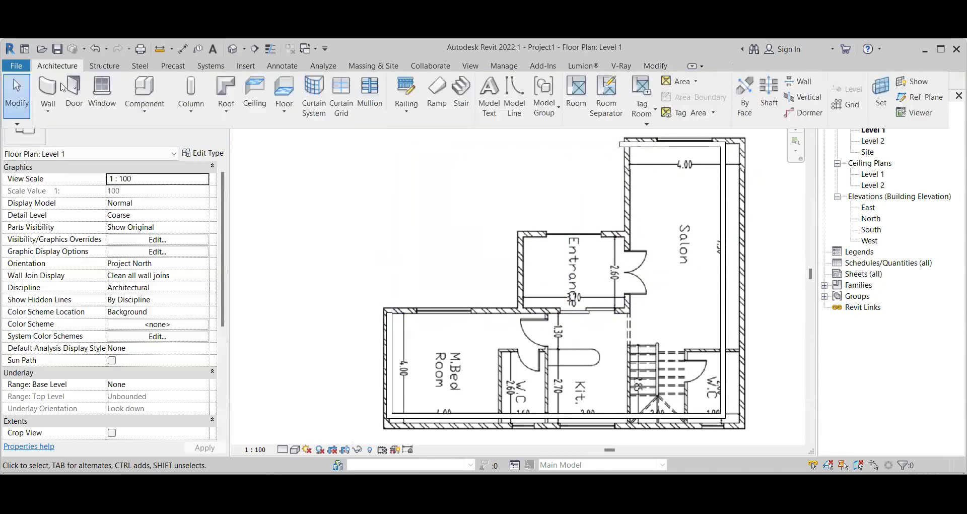
key("w")
key("a")
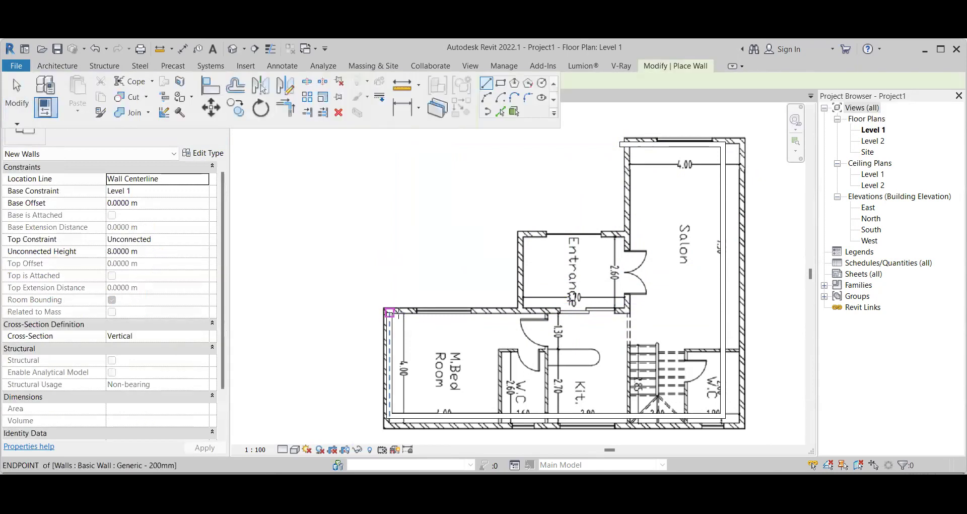
left_click(389, 313)
scroll(526, 312, "up", 1)
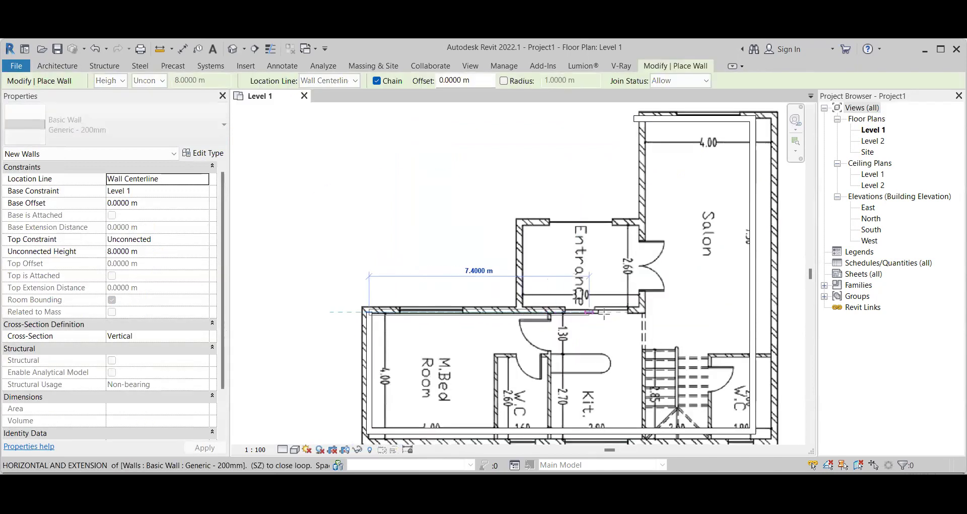
scroll(605, 305, "down", 2)
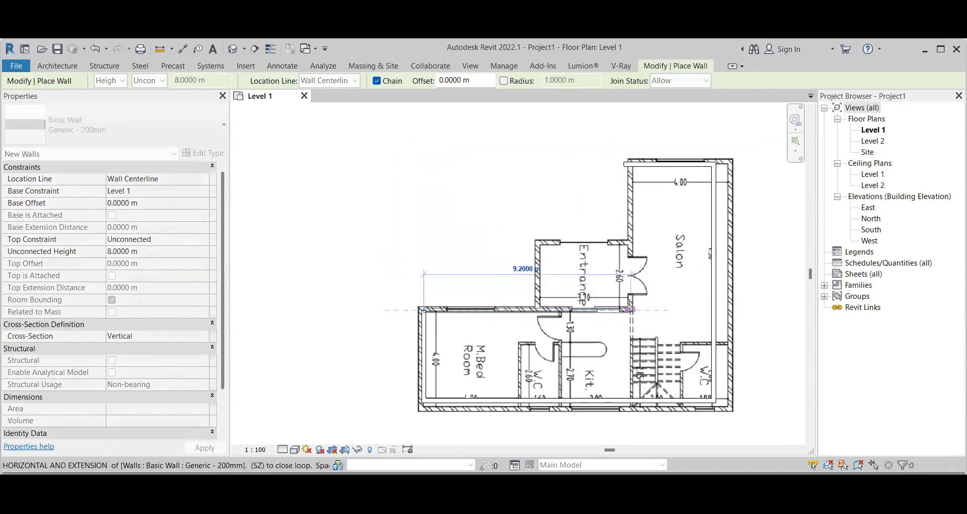
left_click(631, 306)
key("Escape")
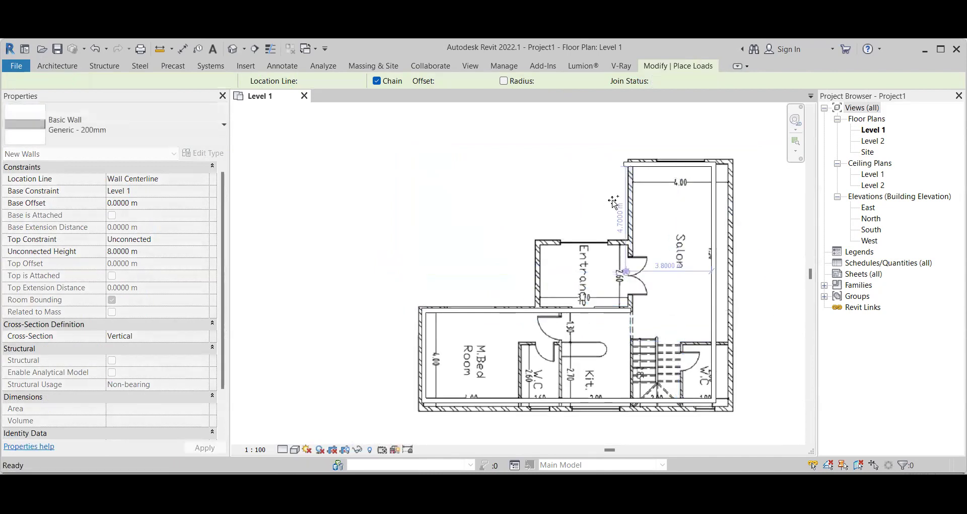
Step: Draw a vertical wall about 6.5 m long from the Salon's upper-left corner down to the horizontal wall and finish placing walls
left_click(624, 163)
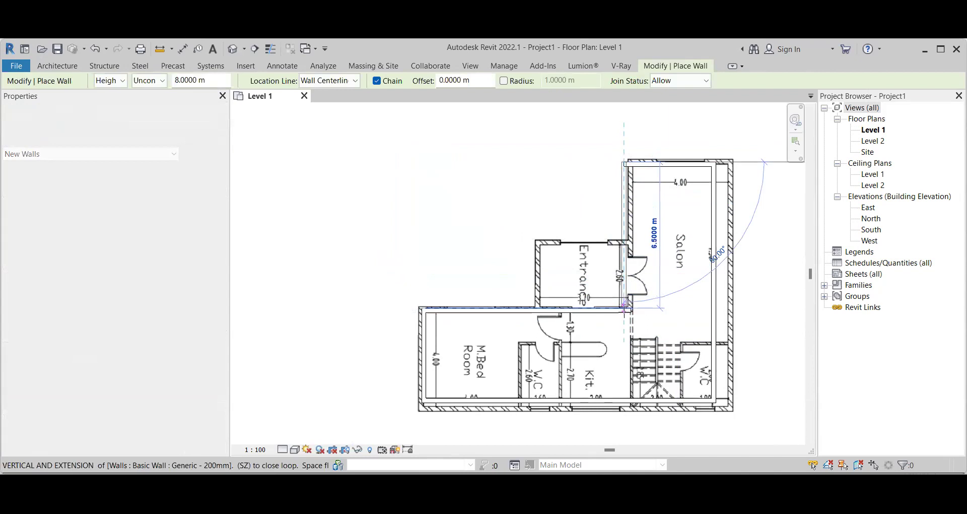
key("Escape")
scroll(547, 256, "down", 4)
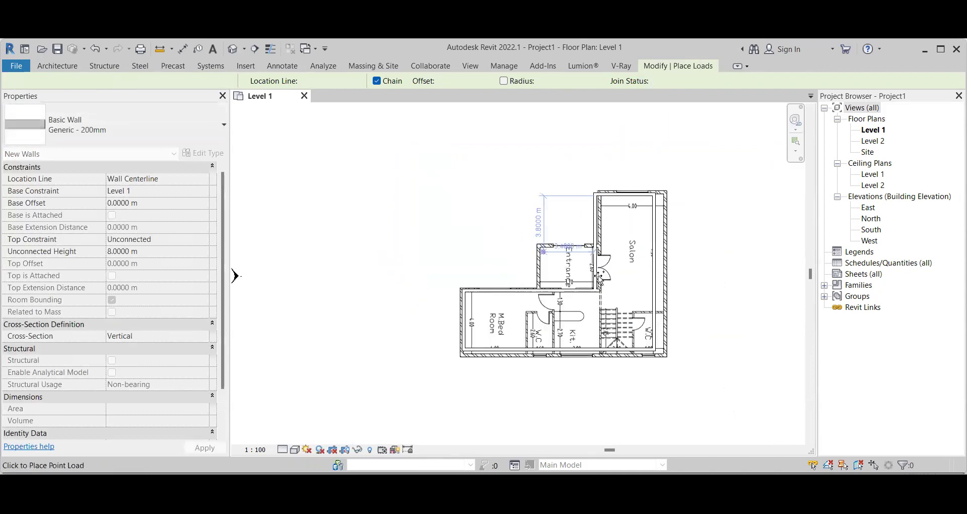
key("Escape")
Step: Move the PDF image about 17.7 m to the right, clear of the drawn walls
left_click(457, 153)
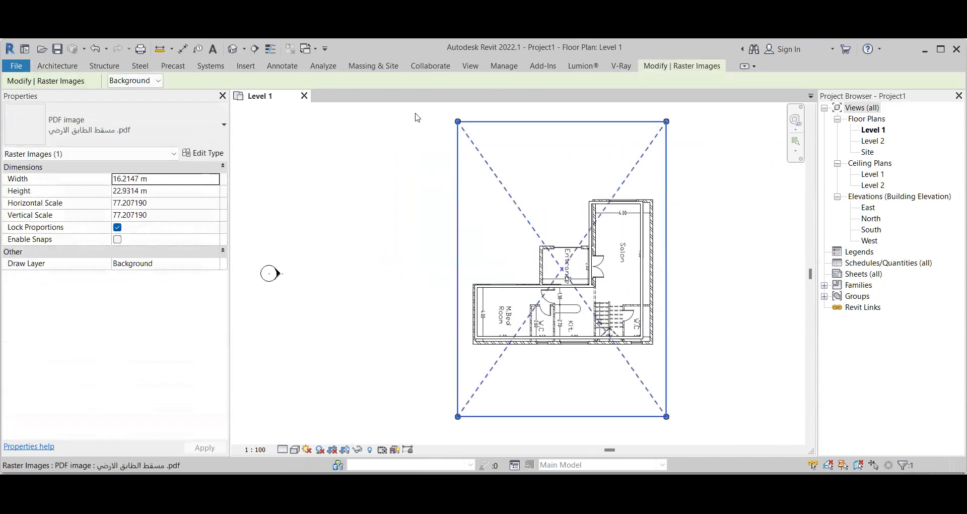
left_click(675, 66)
left_click(214, 108)
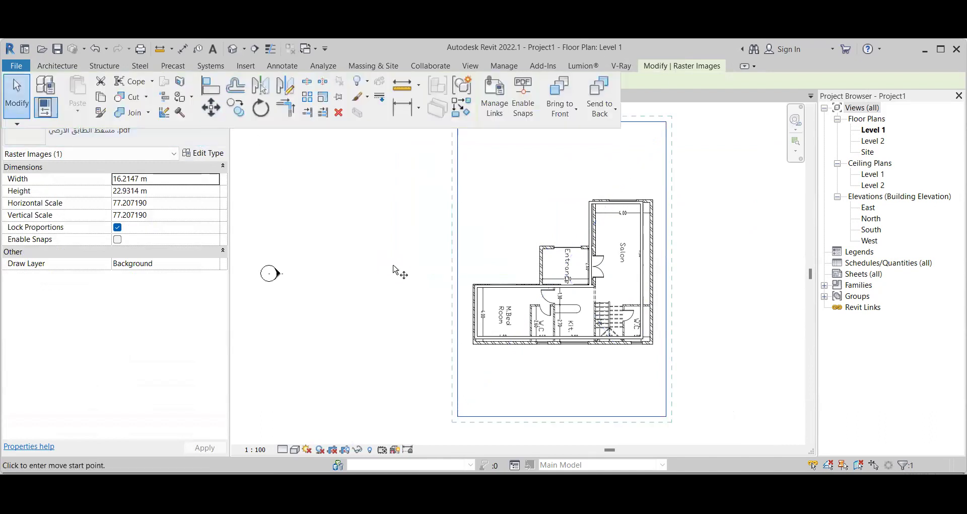
left_click(449, 276)
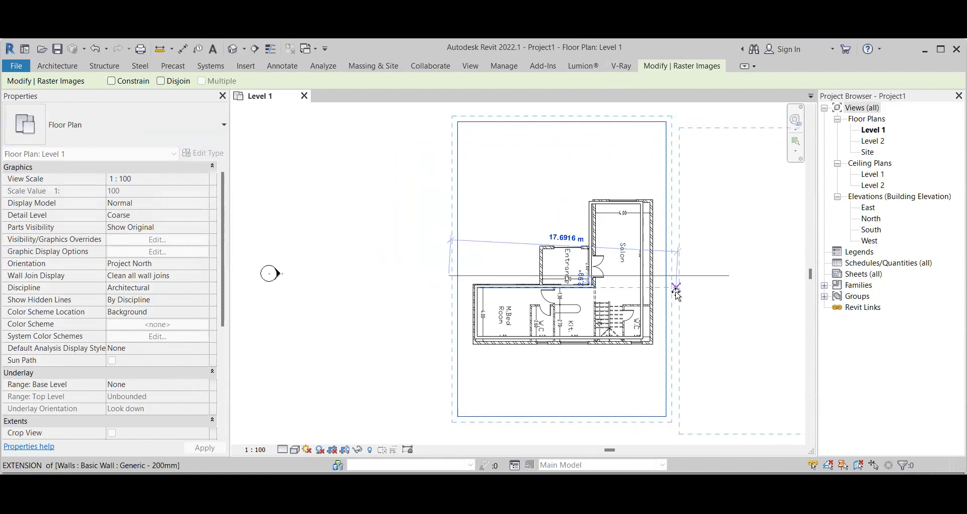
left_click(677, 289)
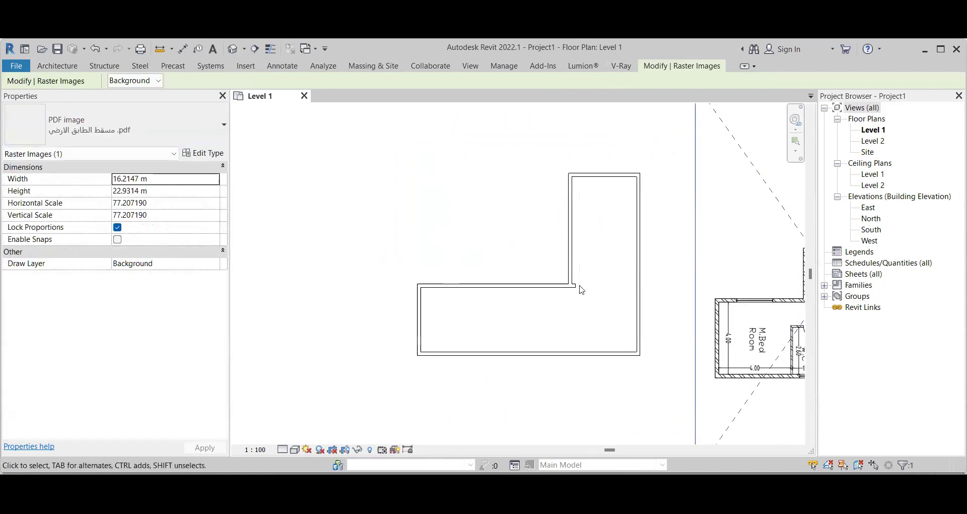
Step: Shorten the horizontal wall's protruding end to 8.9 m so that it meets the vertical wall at the inner corner
left_click(579, 286)
scroll(579, 285, "up", 2)
left_click_drag(580, 285, 567, 285)
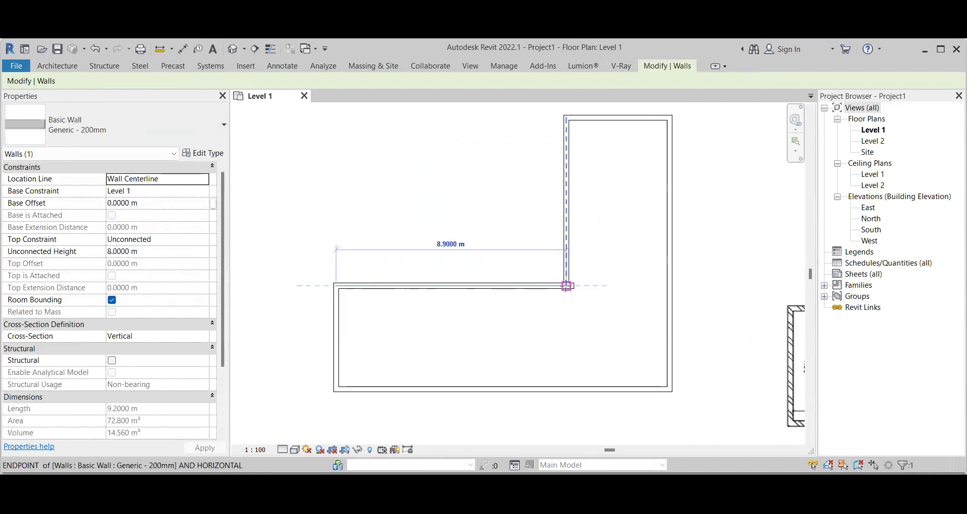
left_click(434, 300)
scroll(434, 300, "down", 2)
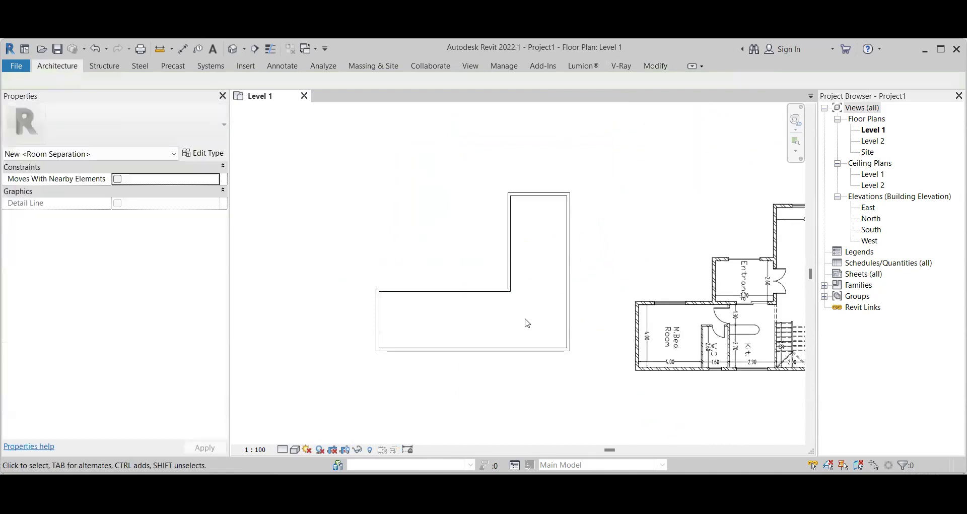
scroll(526, 321, "down", 1)
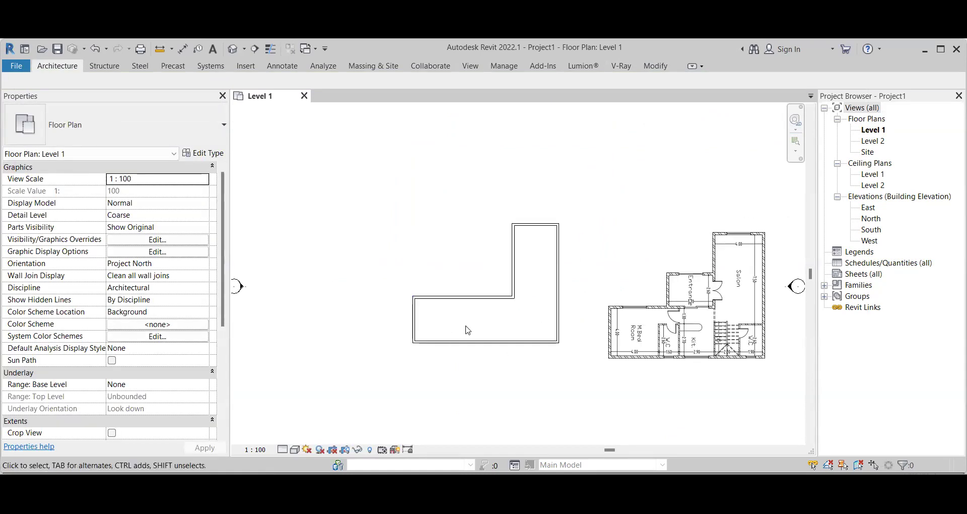
scroll(465, 329, "up", 1)
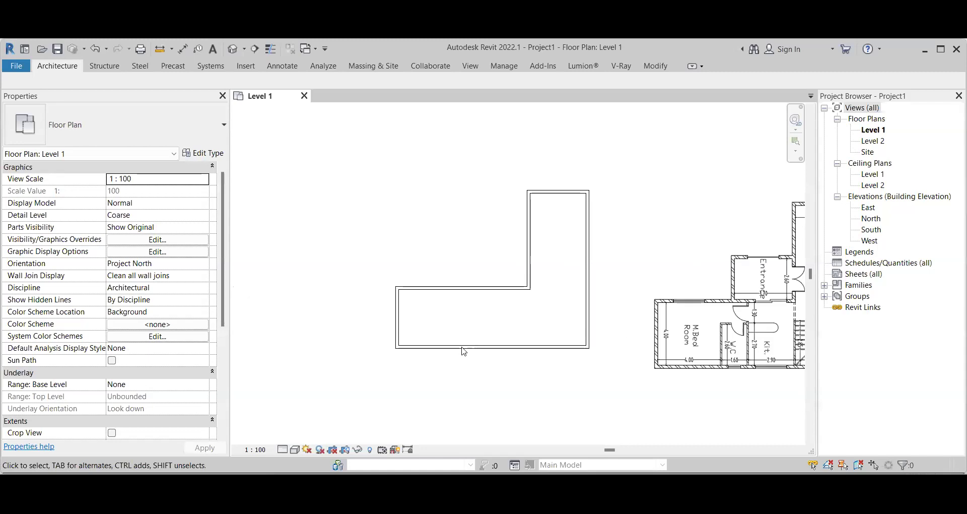
left_click(53, 68)
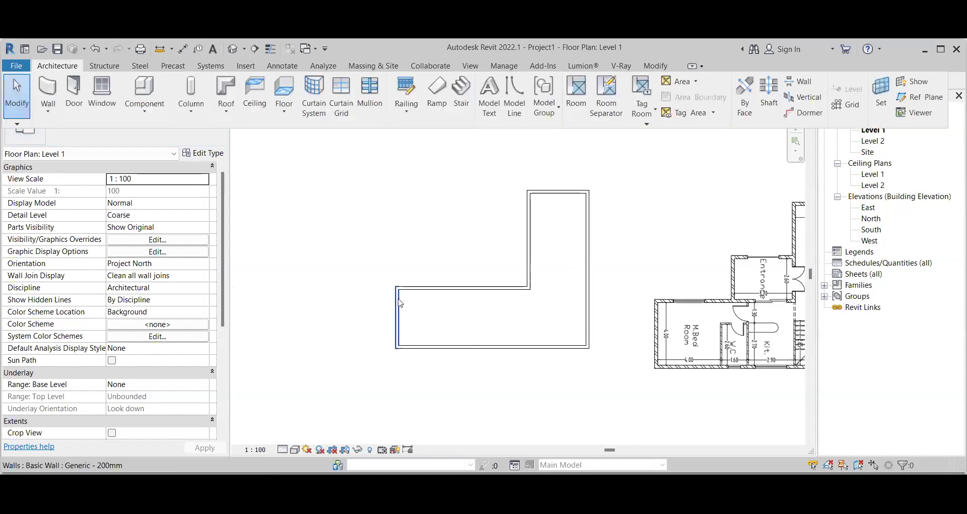
left_click(57, 69)
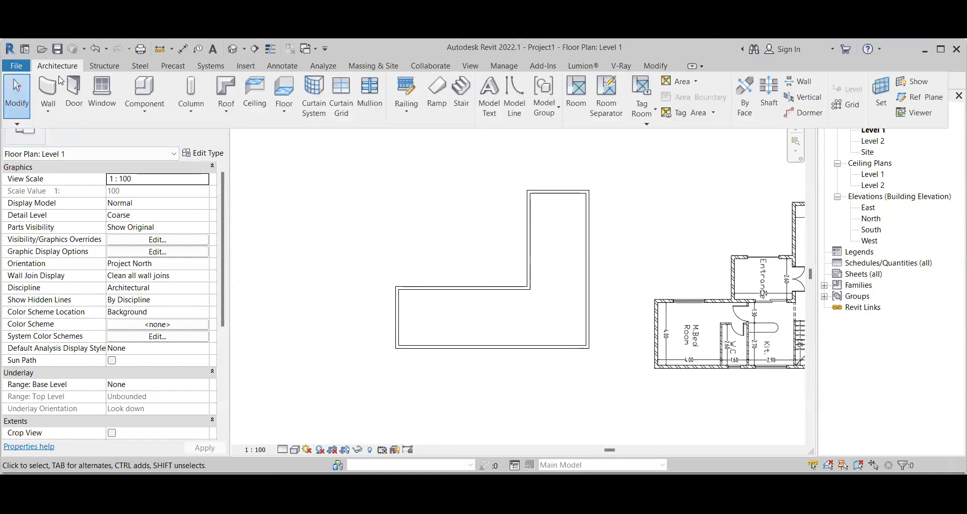
Step: Draw a vertical Interior - Blockwork 100 partition across the lower wing, about 3.5 m from its left outer wall
left_click(48, 108)
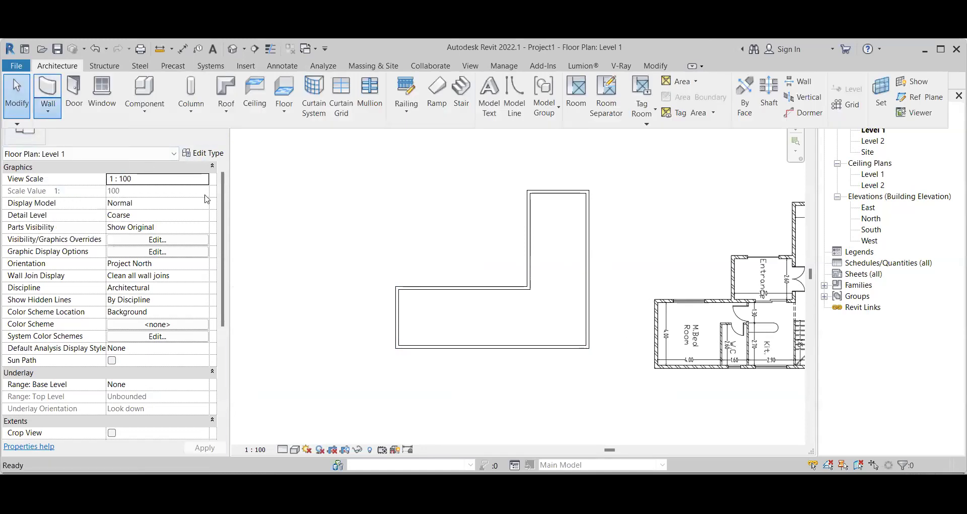
key("w")
key("a")
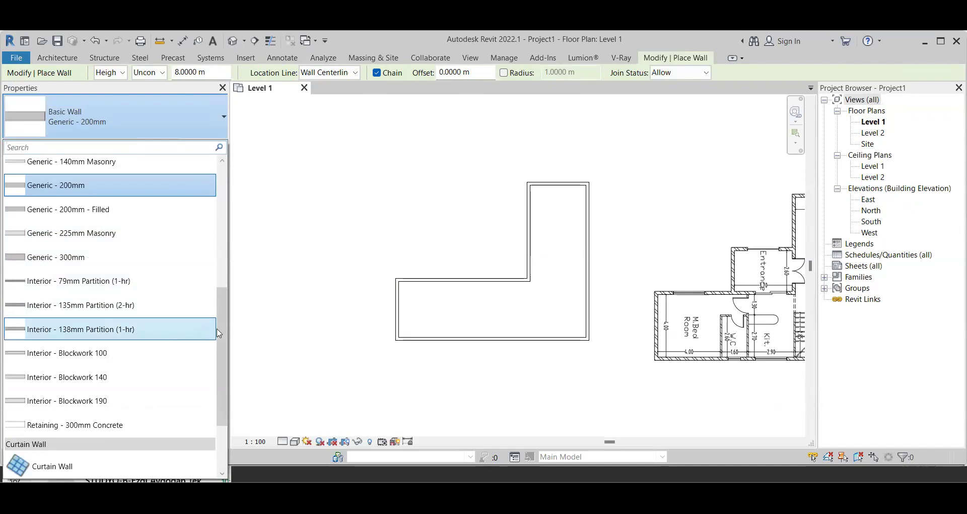
scroll(223, 307, "up", 2)
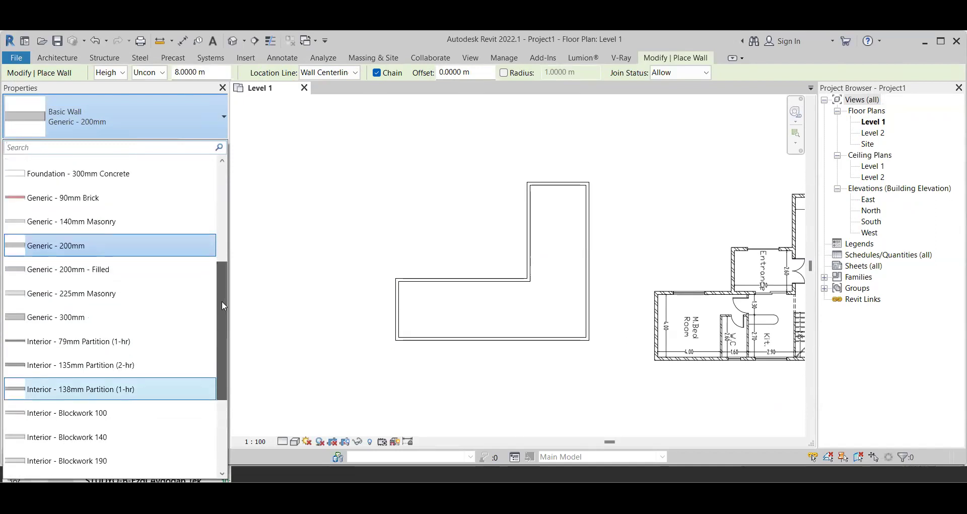
scroll(216, 276, "down", 3)
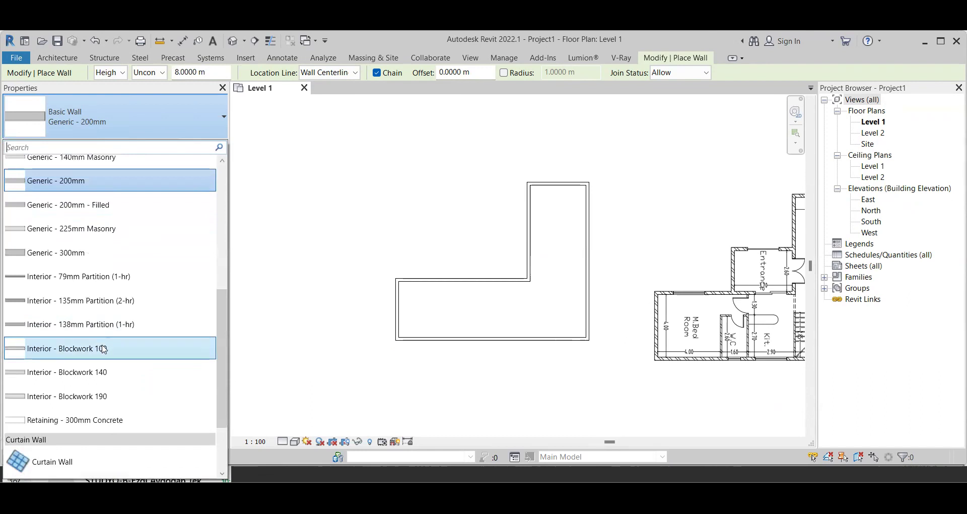
left_click(104, 347)
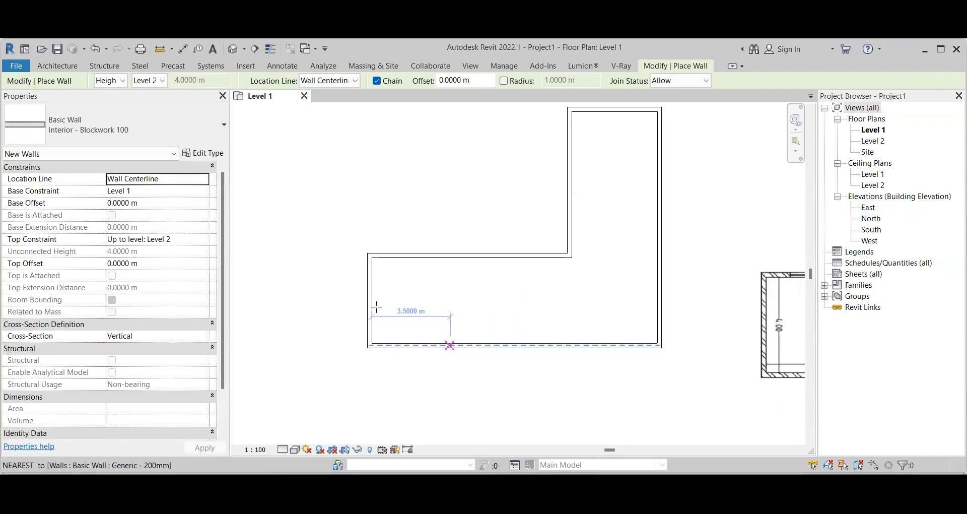
left_click(452, 345)
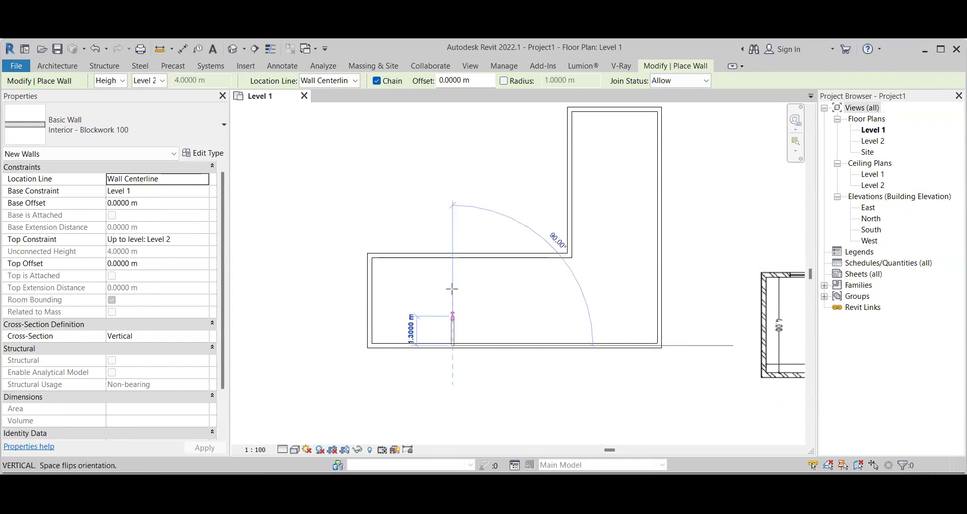
left_click(452, 255)
key("Escape")
key("Escape")
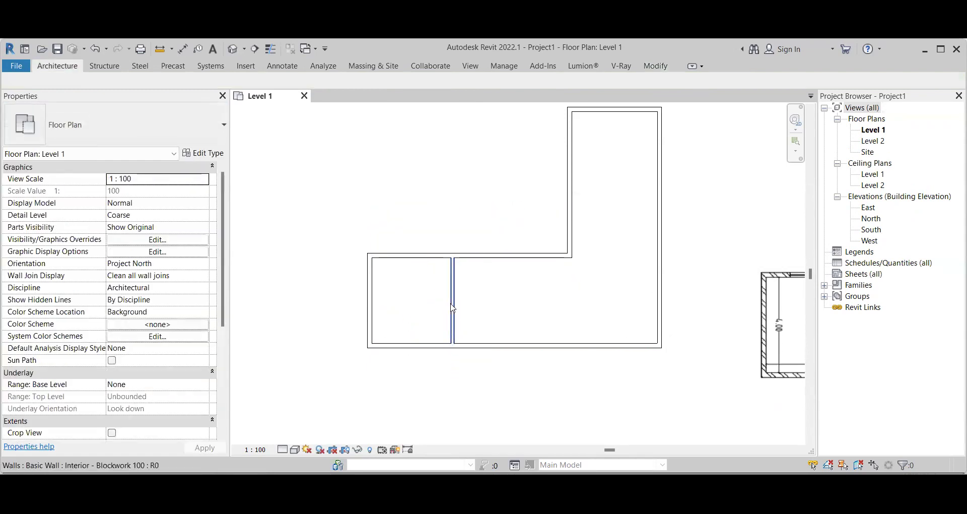
Step: Set the clear distance between the left outer wall and the new partition to 4 m
left_click(451, 302)
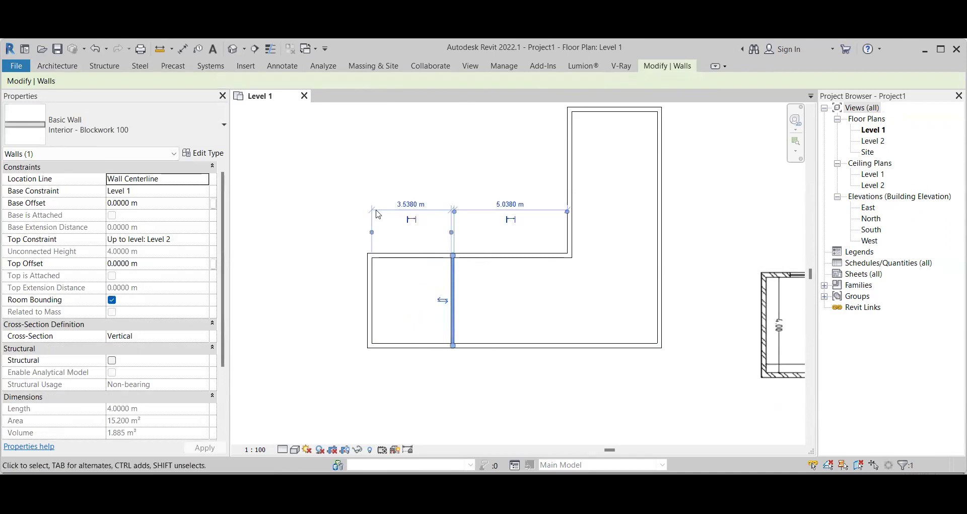
scroll(476, 217, "down", 3)
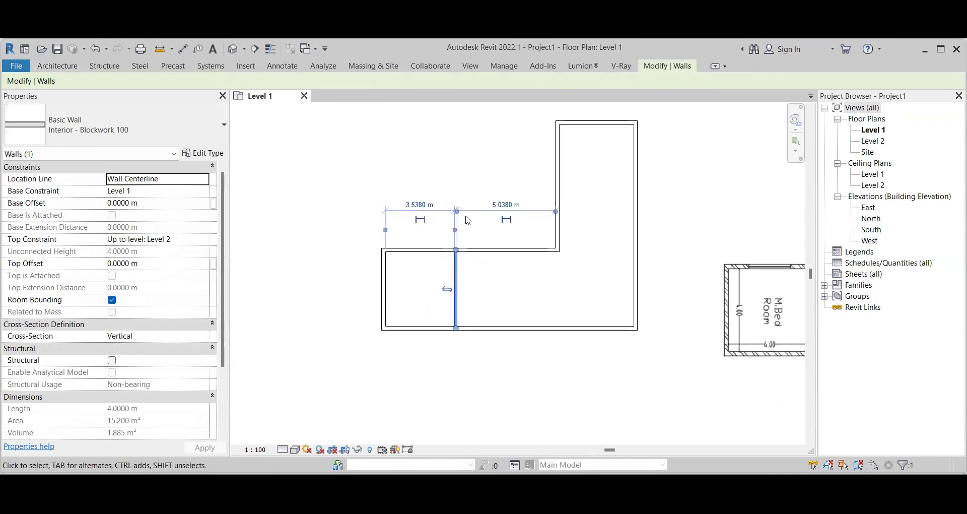
left_click(434, 208)
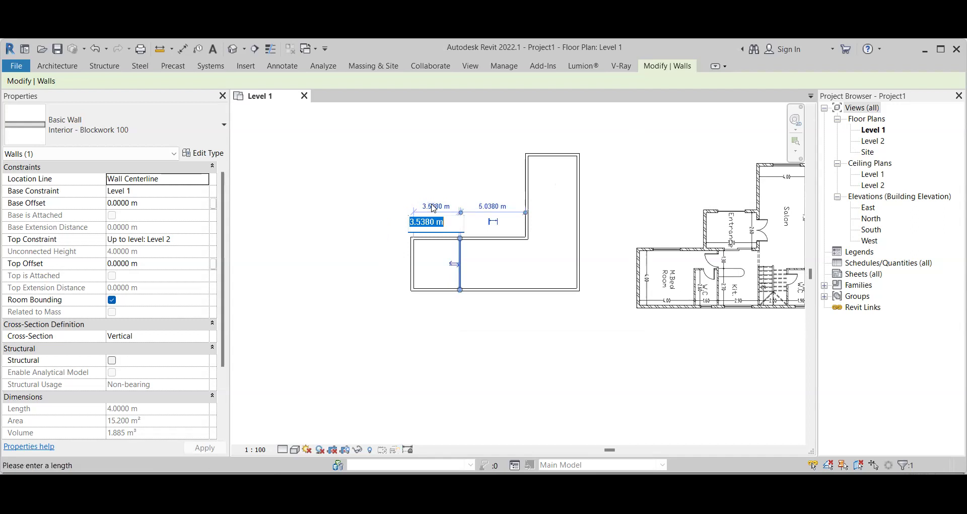
type("4")
key("Return")
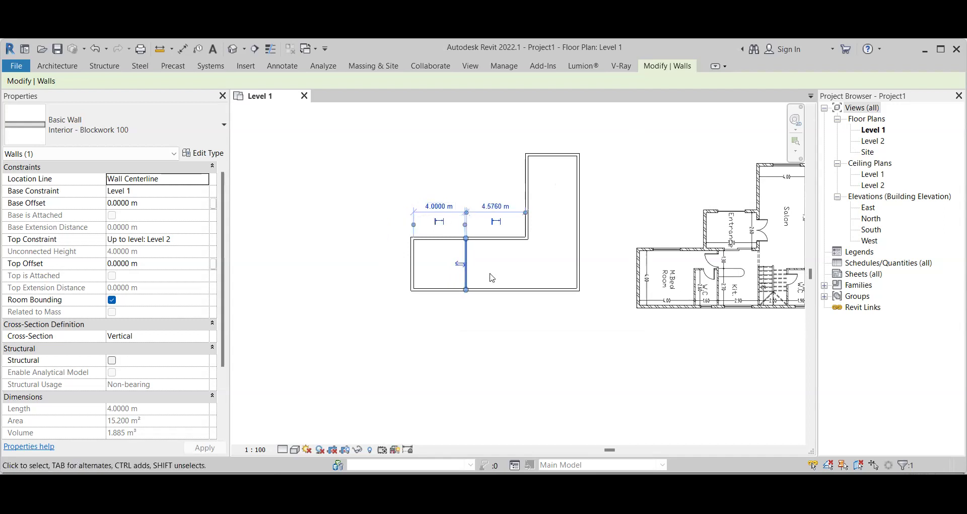
scroll(547, 277, "up", 2)
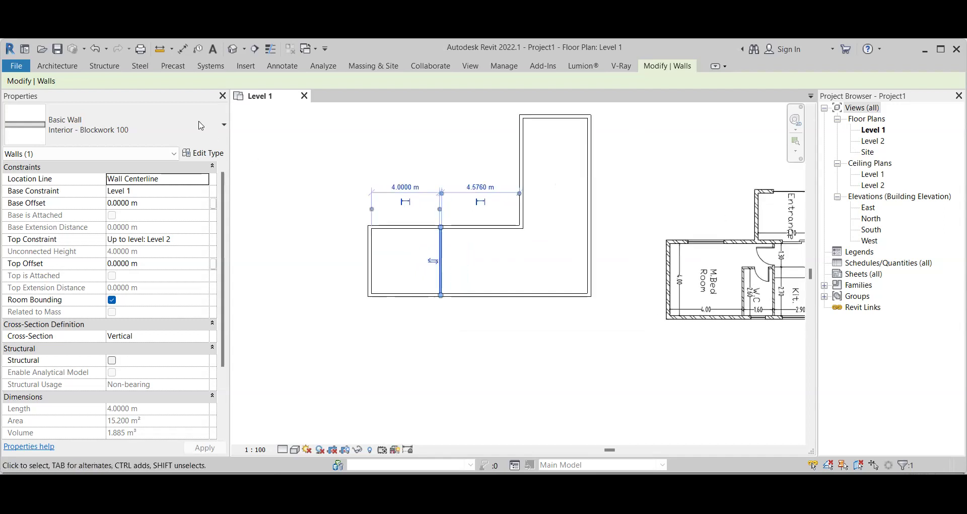
key("Escape")
left_click(169, 131)
left_click(43, 189)
left_click(67, 66)
left_click(44, 93)
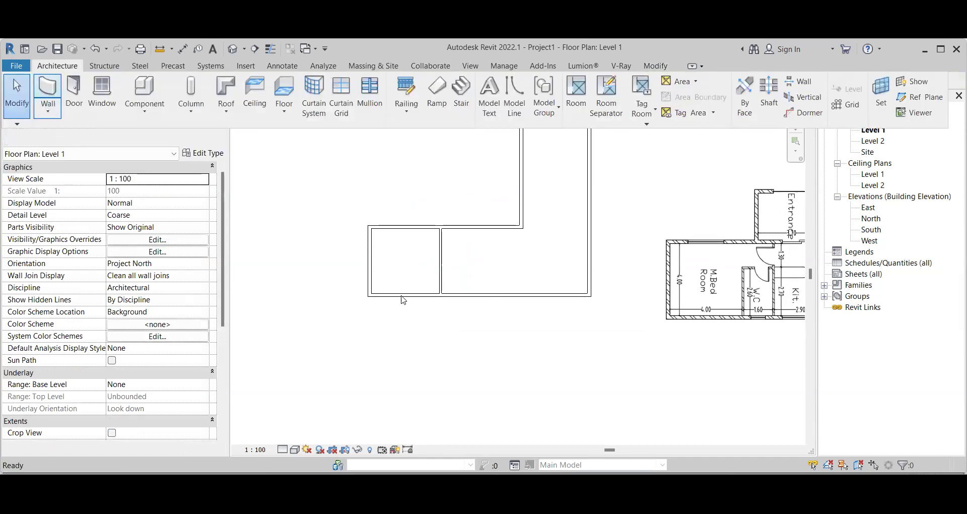
key("Escape")
key("Escape")
Step: Offset a copy of the bedroom partition 1.6 m to the right
left_click(442, 275)
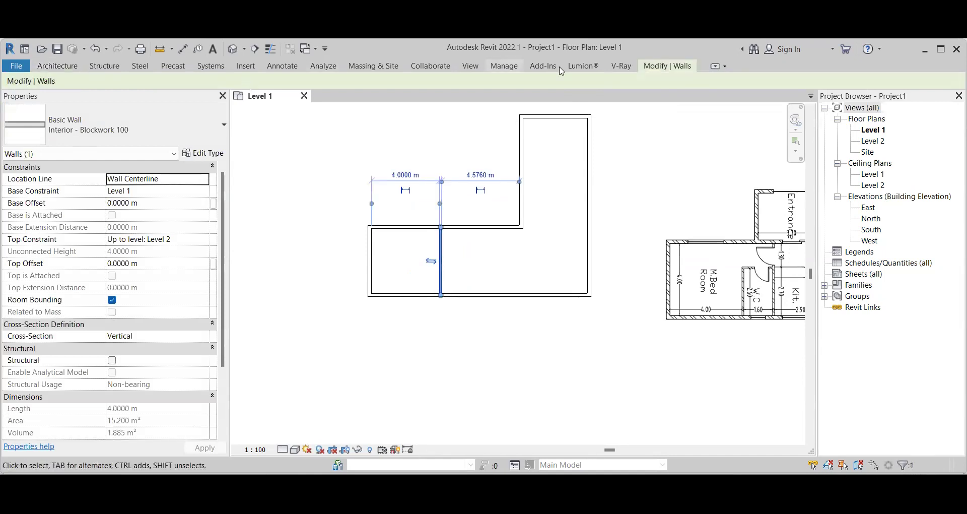
left_click(668, 67)
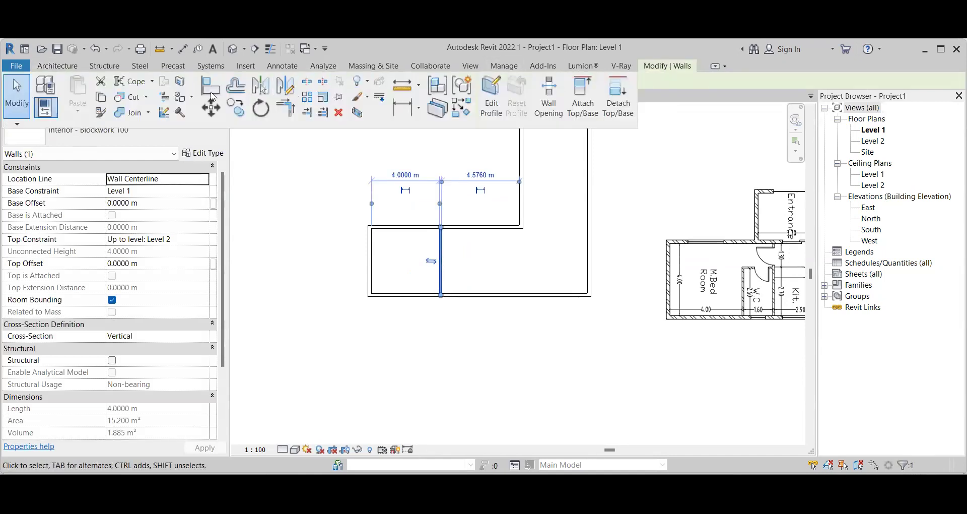
left_click(237, 88)
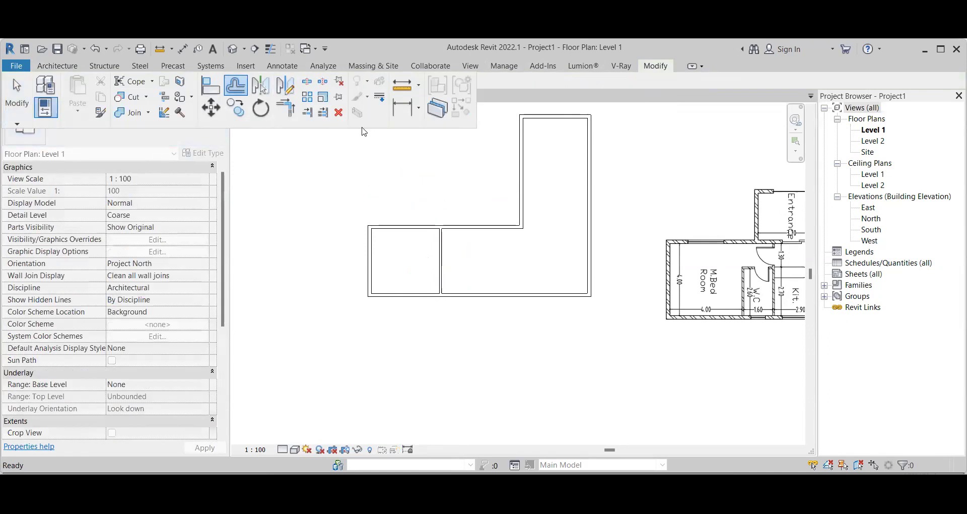
left_click(446, 267)
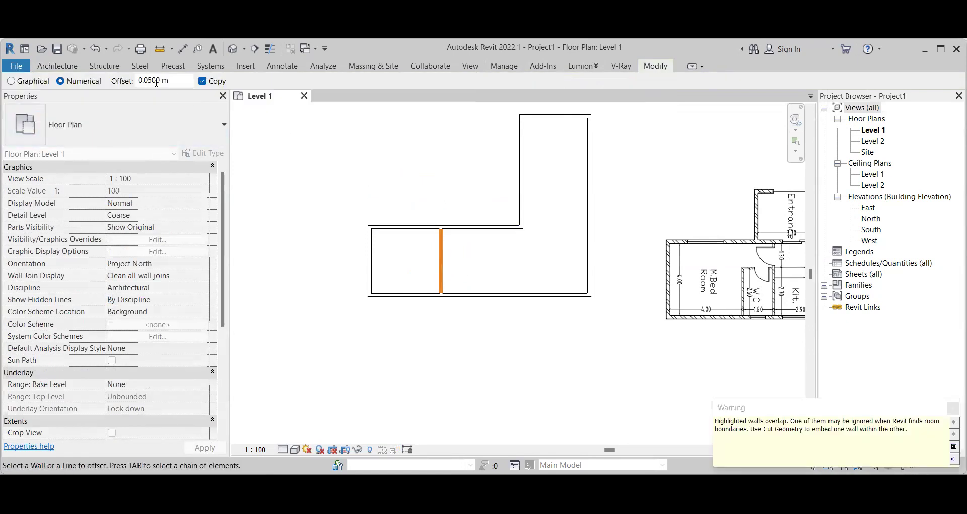
left_click(183, 80)
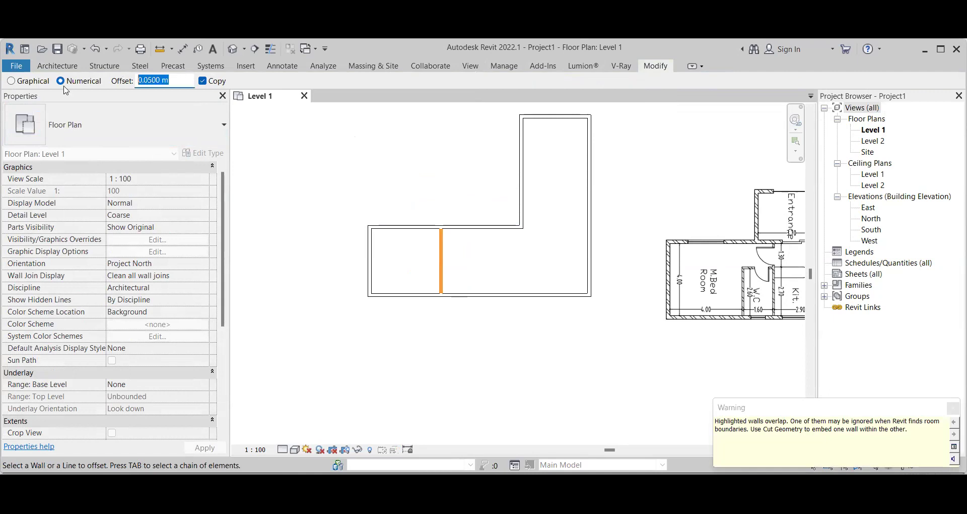
type("1.6")
key("Return")
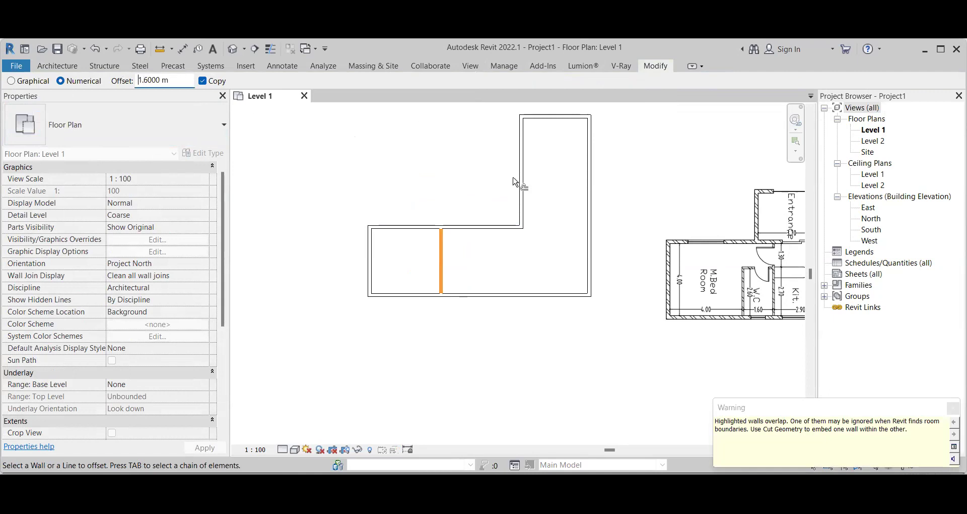
left_click(453, 270)
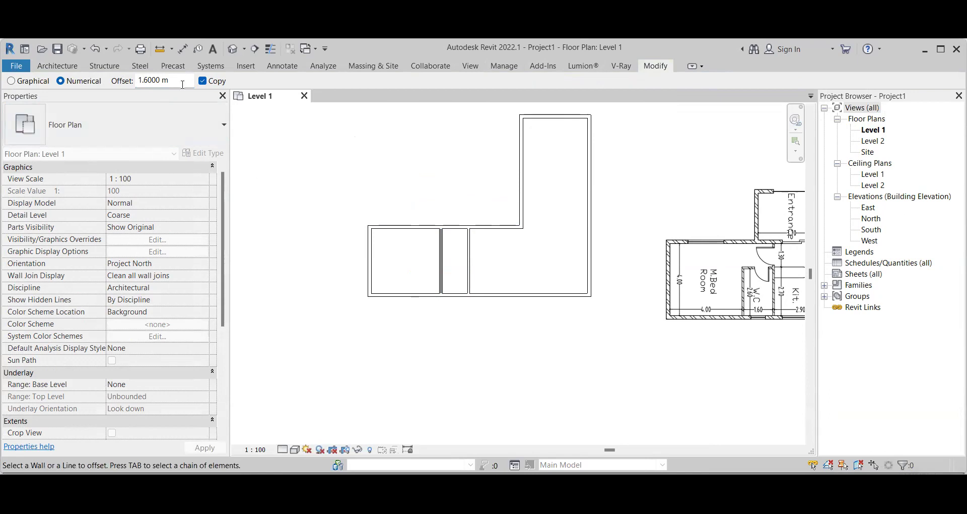
Step: Offset a copy of the second partition 2.9 m to the right for the kitchen's far wall
left_click(165, 81)
type("2")
left_click(473, 248)
scroll(398, 270, "down", 2)
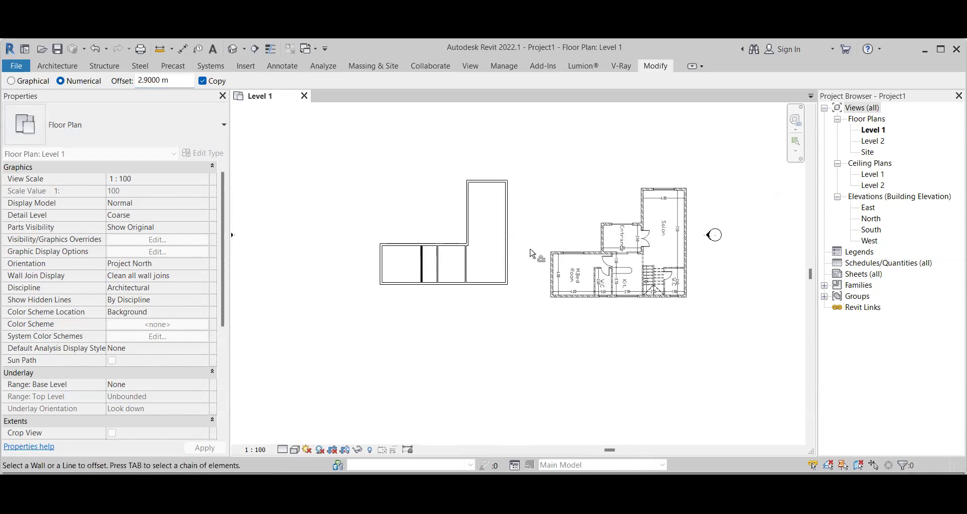
scroll(532, 253, "up", 1)
scroll(529, 270, "up", 1)
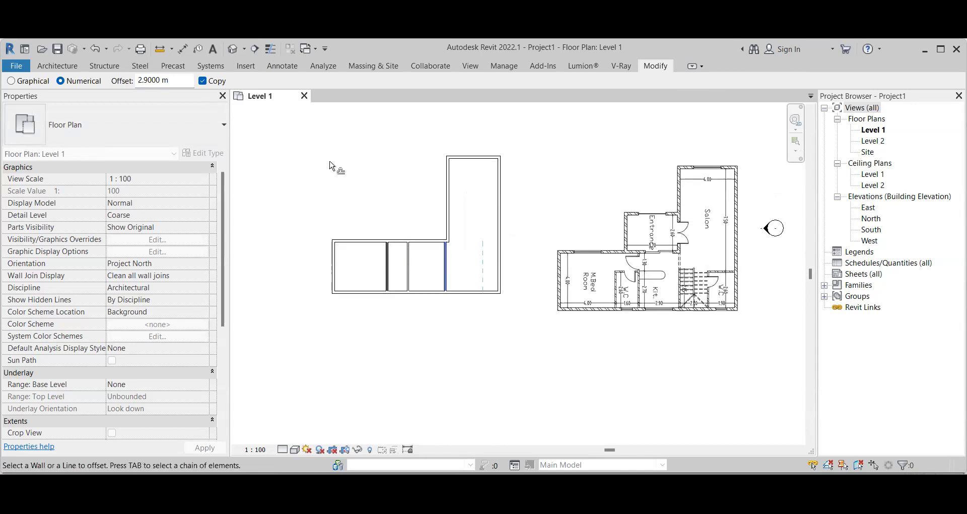
Step: Offset a copy of the kitchen's right partition 2 m to the right for the stair bay and leave the Offset tool
double_click(166, 80)
type("2")
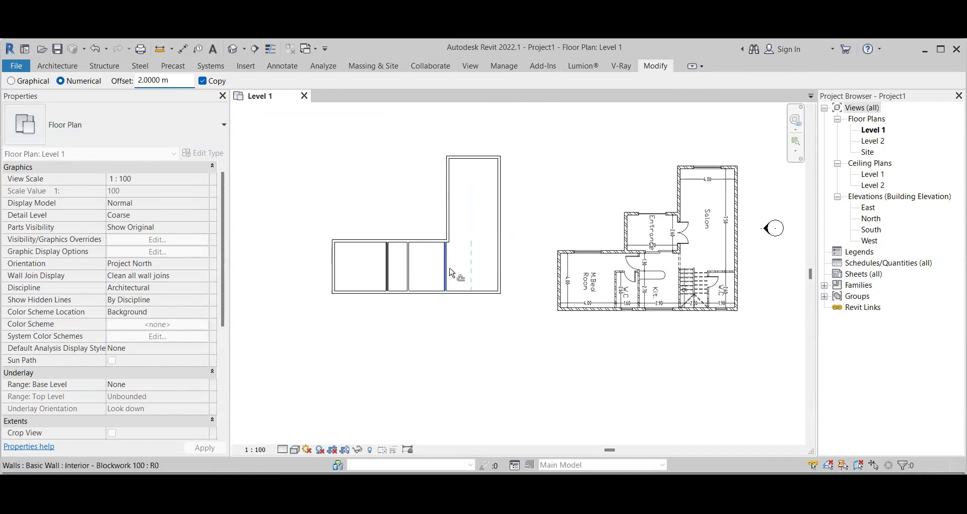
left_click(454, 274)
scroll(514, 267, "up", 1)
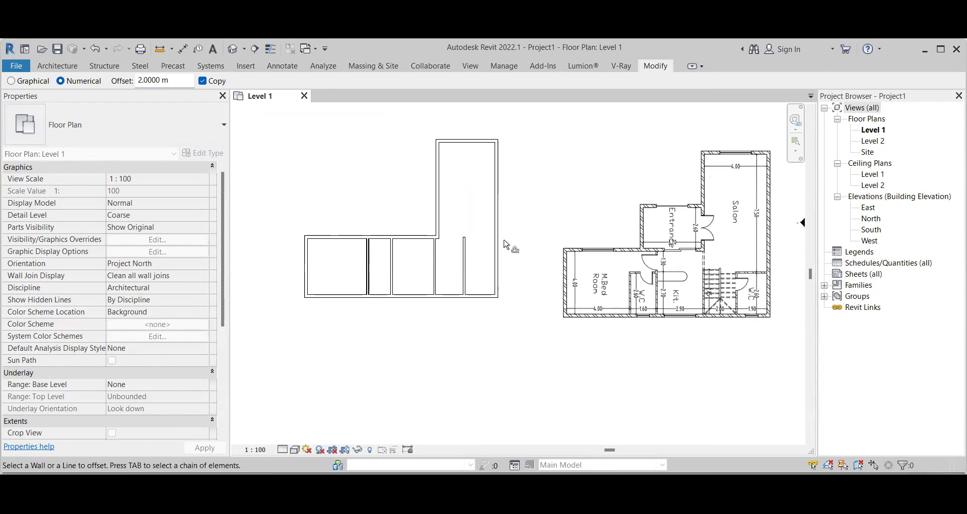
key("Escape")
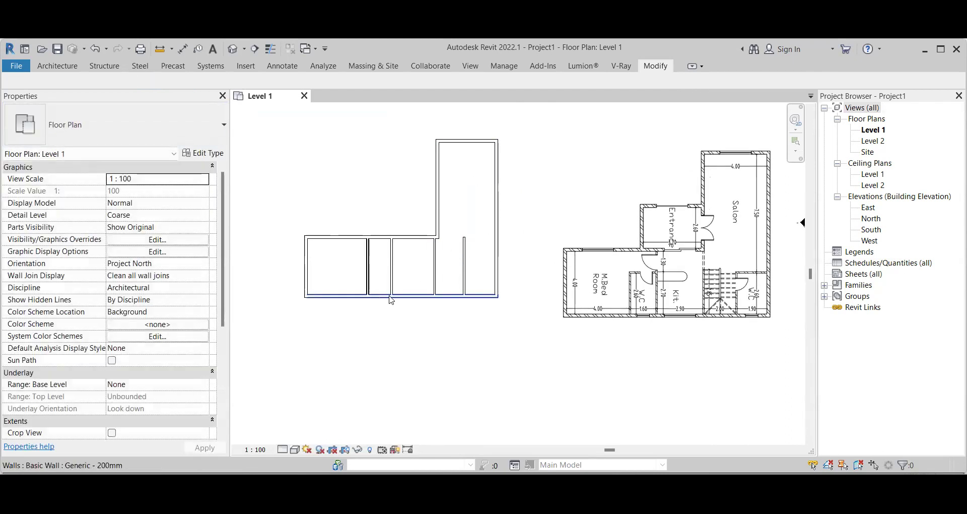
Step: Draw a horizontal Blockwork 100 wall about 1.65 m long between the midpoints of the two W.C partitions and finish placing walls
left_click(55, 67)
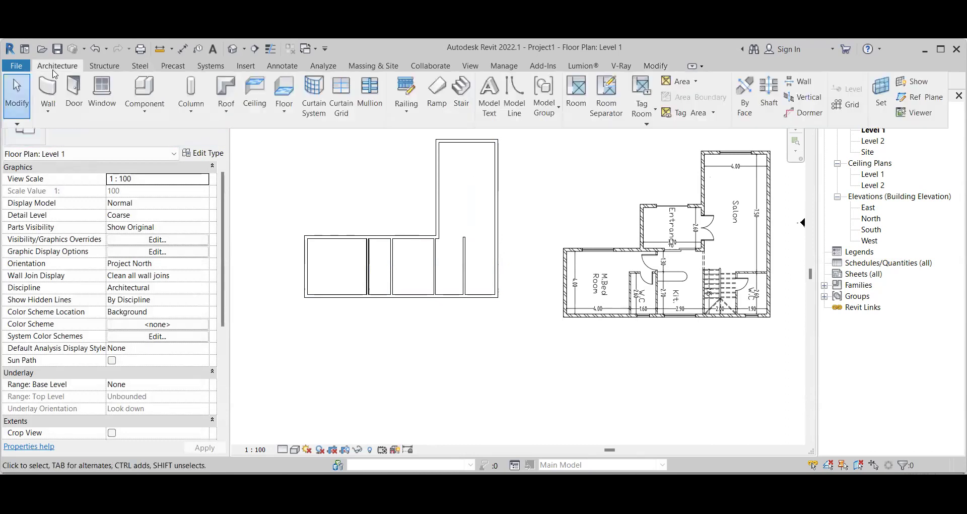
left_click(368, 266)
left_click(464, 266)
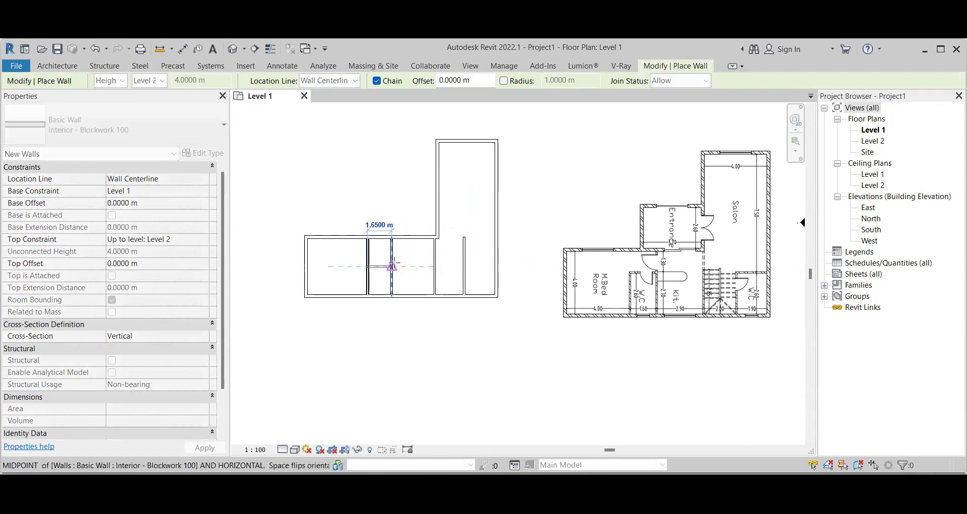
left_click(392, 266)
key("Escape")
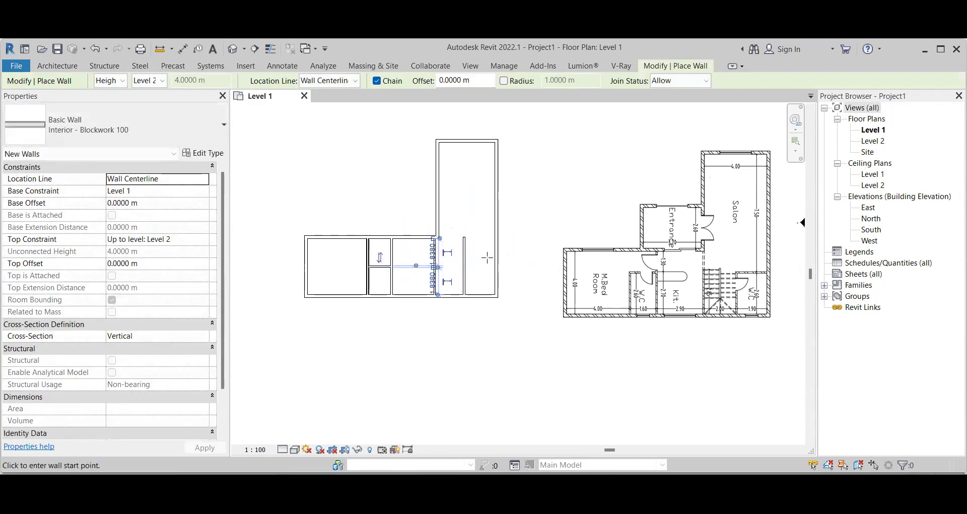
key("Escape")
key("Escape")
Step: Set the clear distance between the W.C cross wall and the bottom outer wall to 2.6 m
left_click(383, 265)
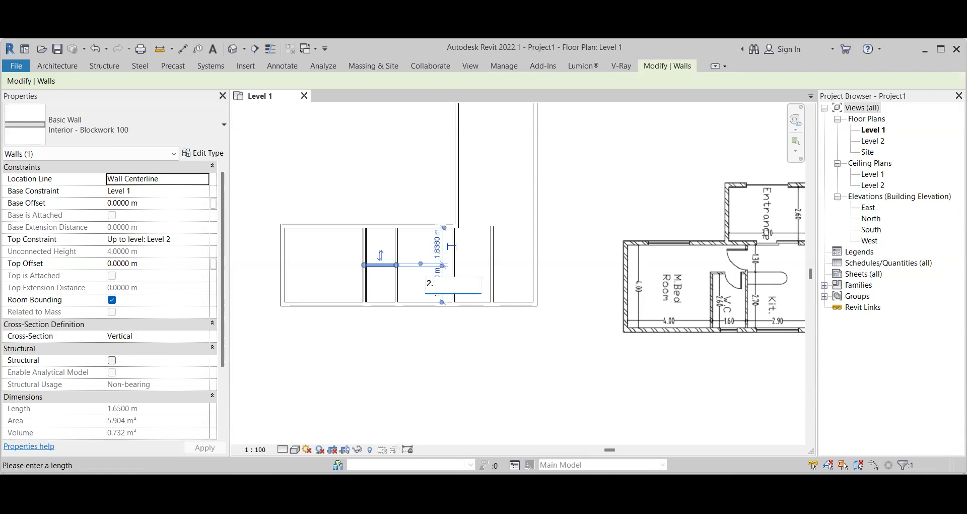
key("Return")
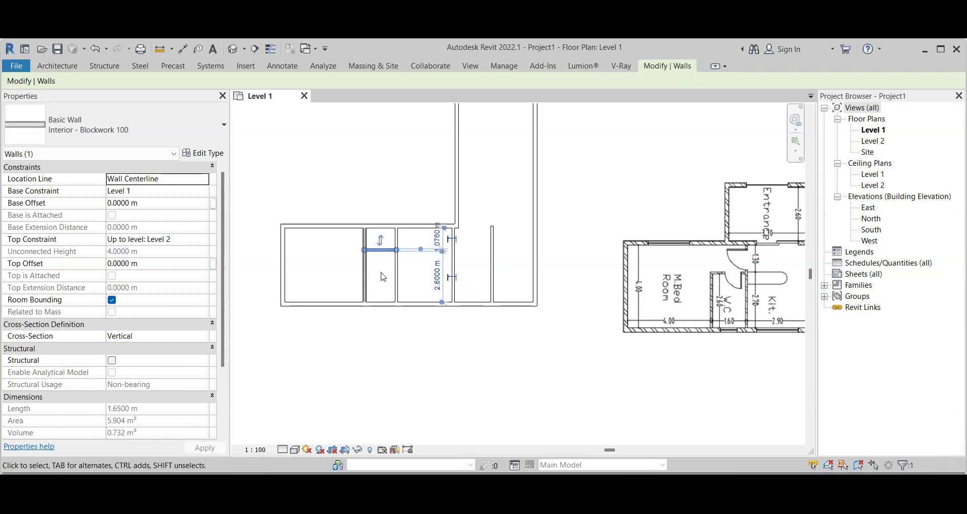
key("Escape")
Step: Delete the duplicate wall that overlaps the partition between the bedroom and the W.C
scroll(354, 270, "down", 2)
scroll(365, 272, "up", 5)
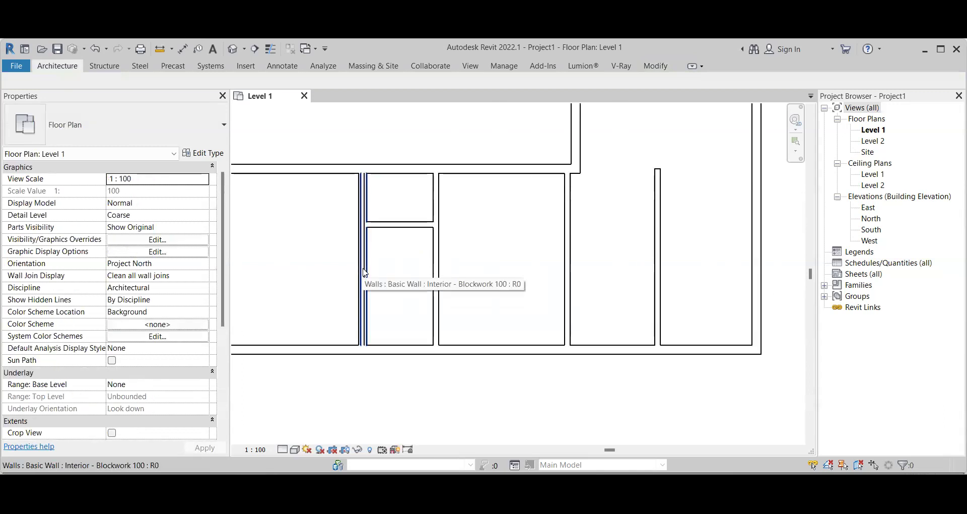
left_click(366, 183)
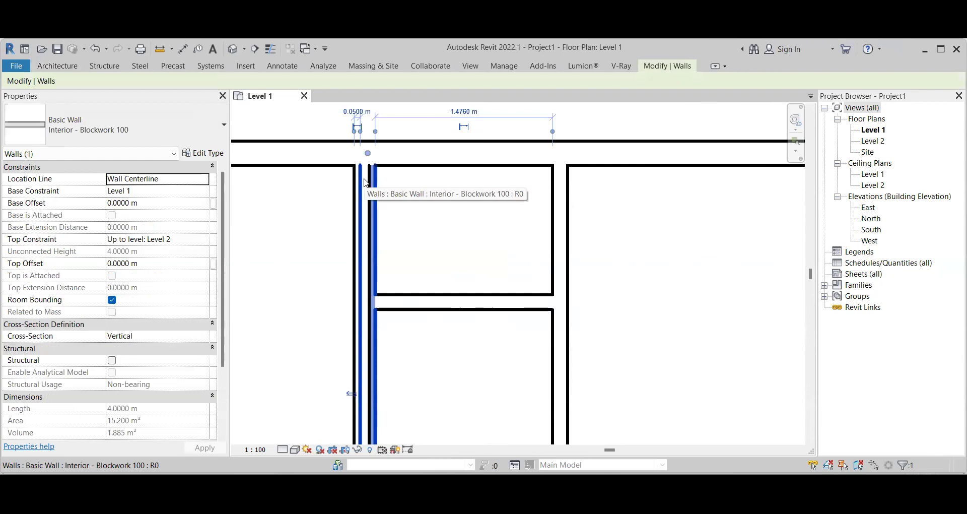
key("Escape")
scroll(406, 222, "down", 3)
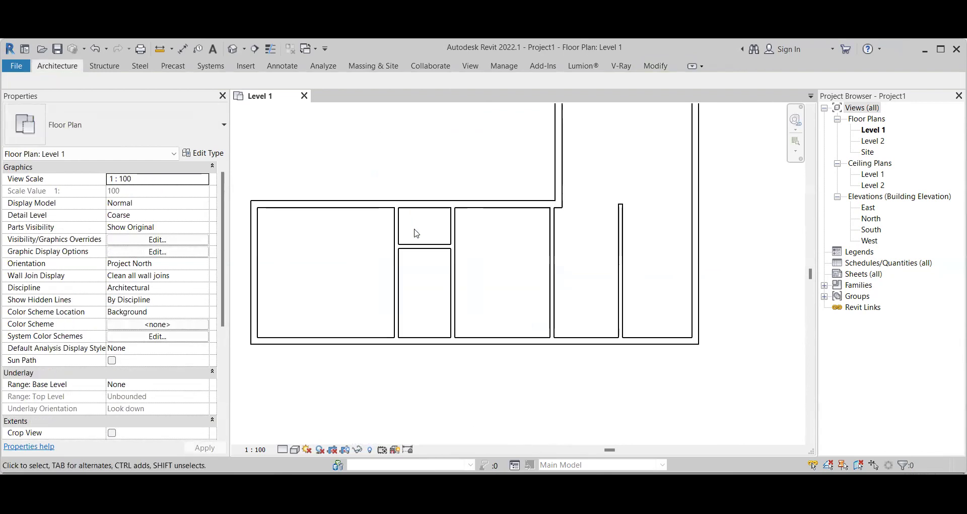
Step: Copy the W.C cross wall to the right so that it starts at the stair bay's right partition
left_click(436, 247)
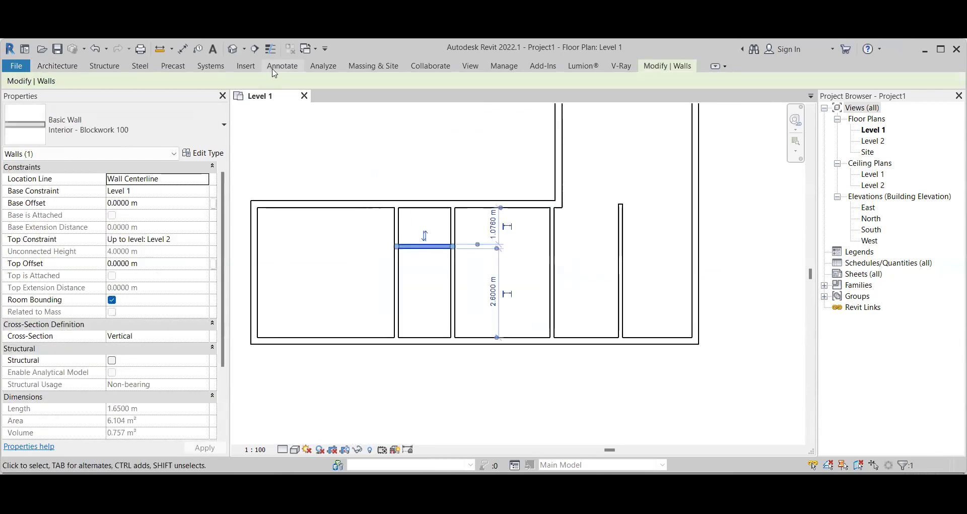
left_click(667, 67)
left_click(235, 107)
left_click(399, 337)
left_click(620, 337)
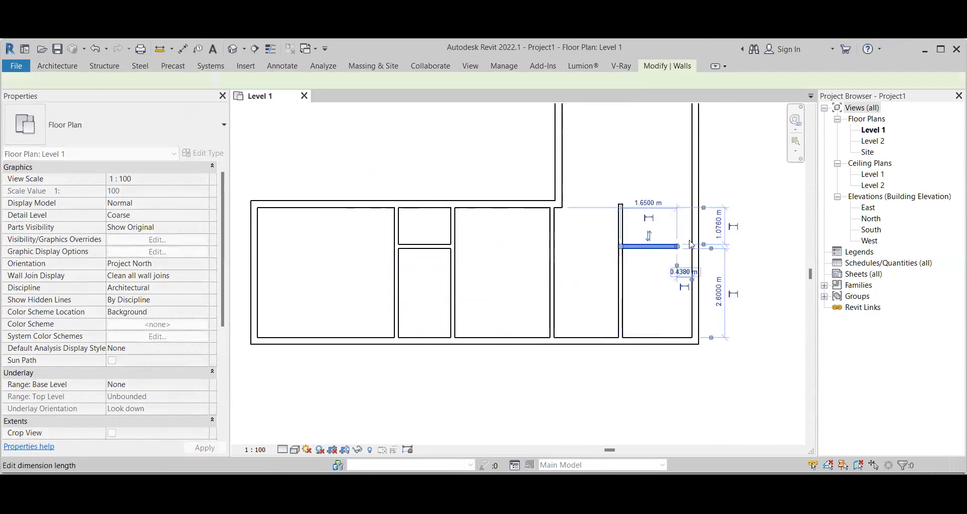
Step: Extend the copied cross wall to the right outer wall so that it closes off the right-hand W.C
scroll(692, 245, "up", 2)
key("Escape")
key("Escape")
left_click(670, 251)
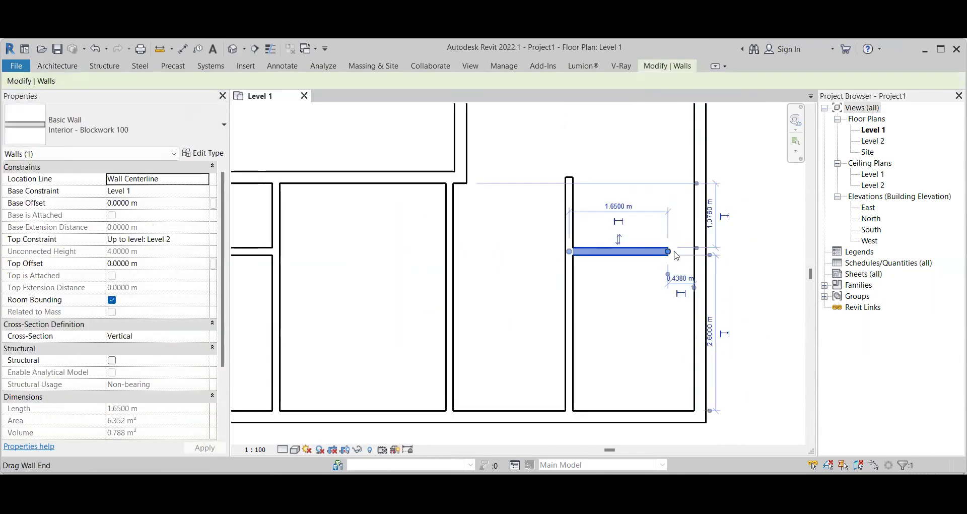
left_click_drag(670, 251, 699, 251)
key("Escape")
scroll(480, 266, "down", 4)
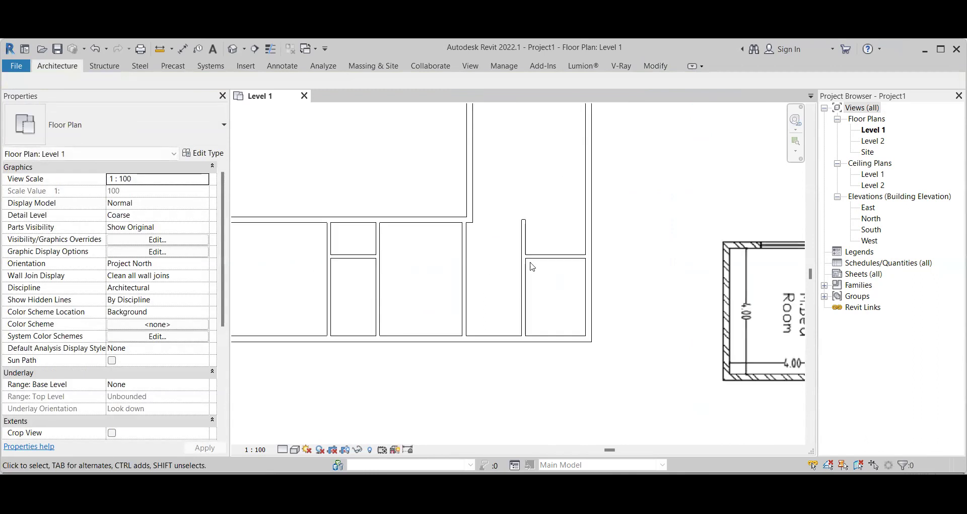
scroll(709, 256, "down", 1)
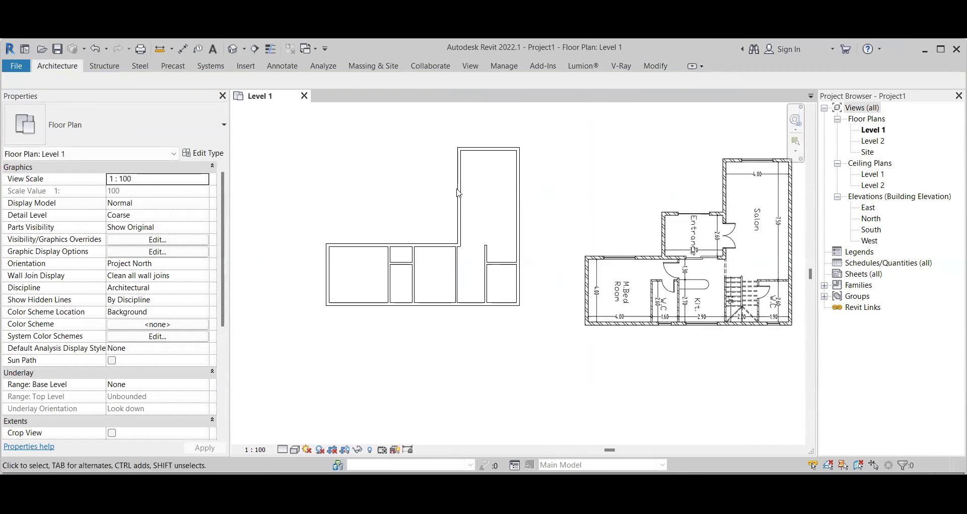
Step: Check the centre-to-centre distance between the salon's side walls with an aligned dimension, without placing it
left_click(504, 149)
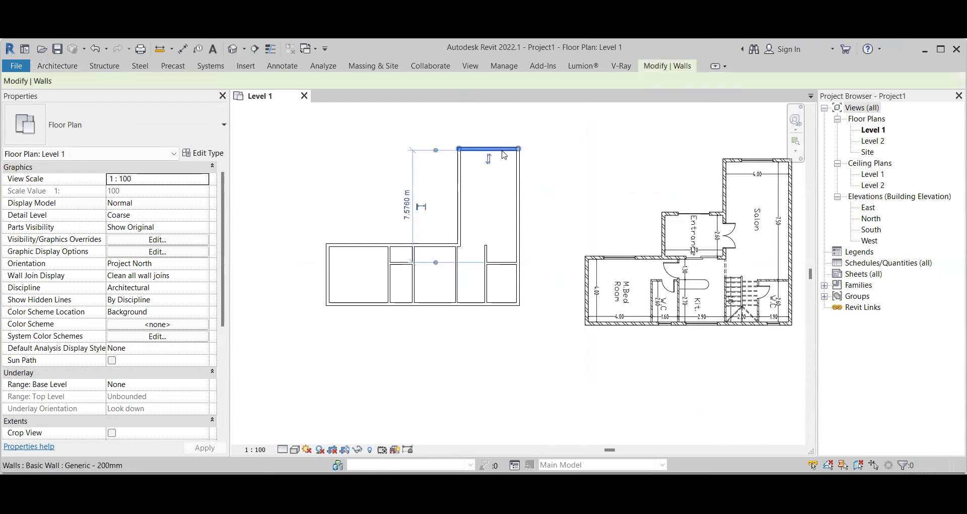
scroll(505, 155, "up", 2)
key("Escape")
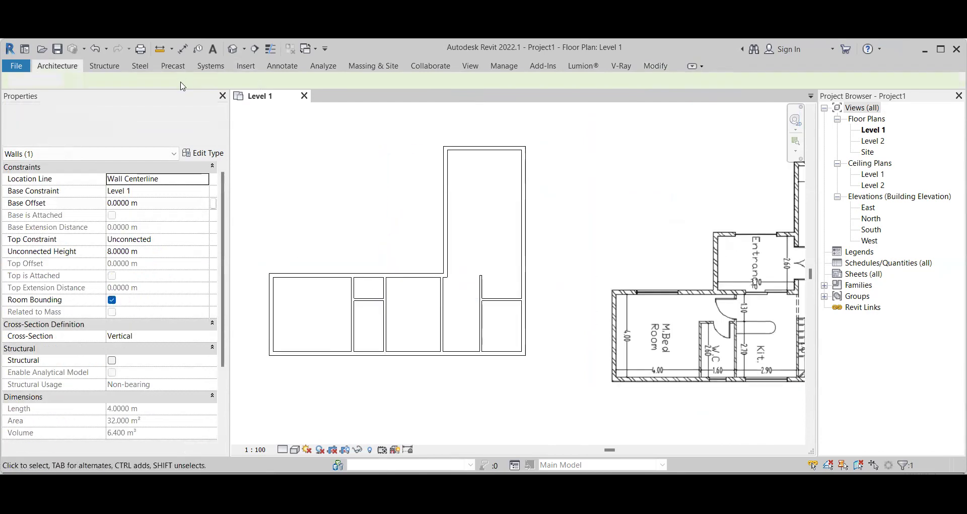
left_click(183, 49)
left_click(523, 203)
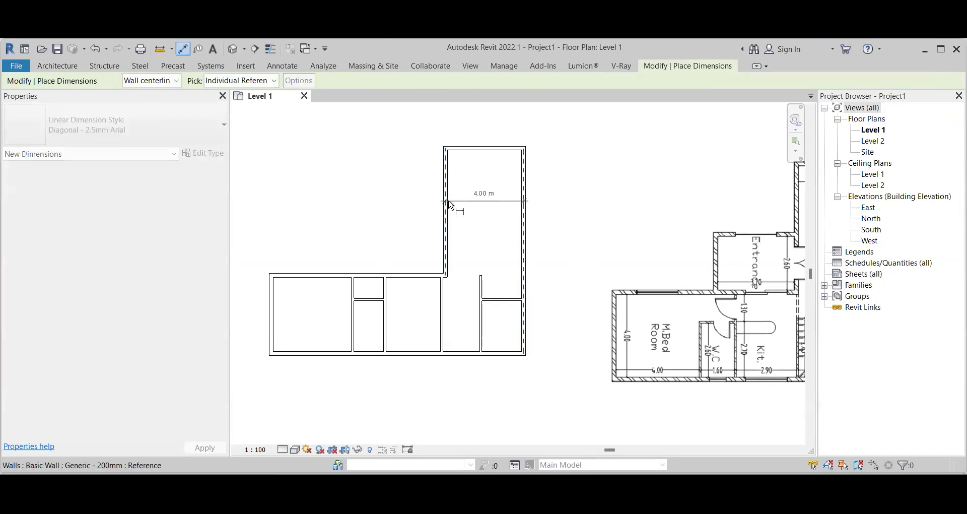
scroll(458, 208, "up", 2)
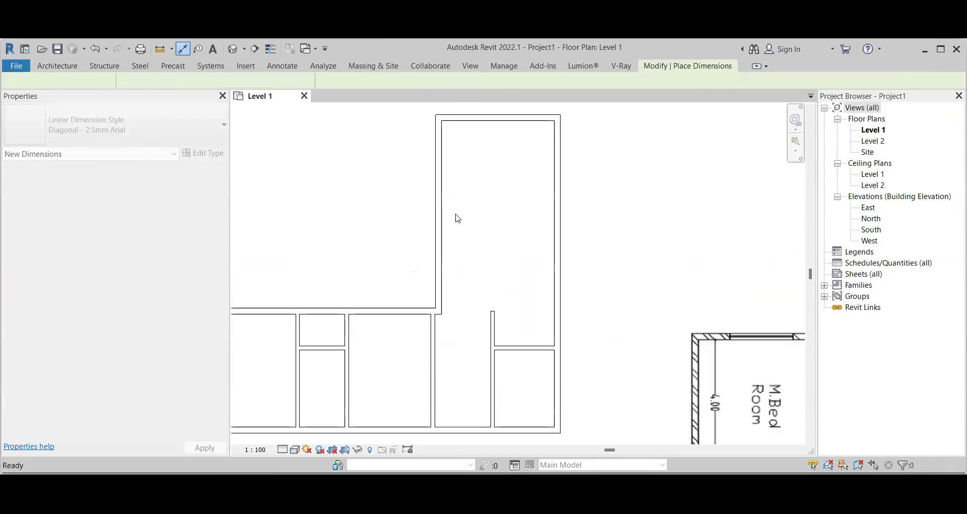
key("Escape")
key("Escape")
Step: Shift the salon's left wall slightly outward by moving both of its ends, and extend the salon's top wall to meet it
left_click(439, 217)
left_click_drag(436, 316, 433, 310)
left_click_drag(437, 118, 434, 117)
left_click(442, 116)
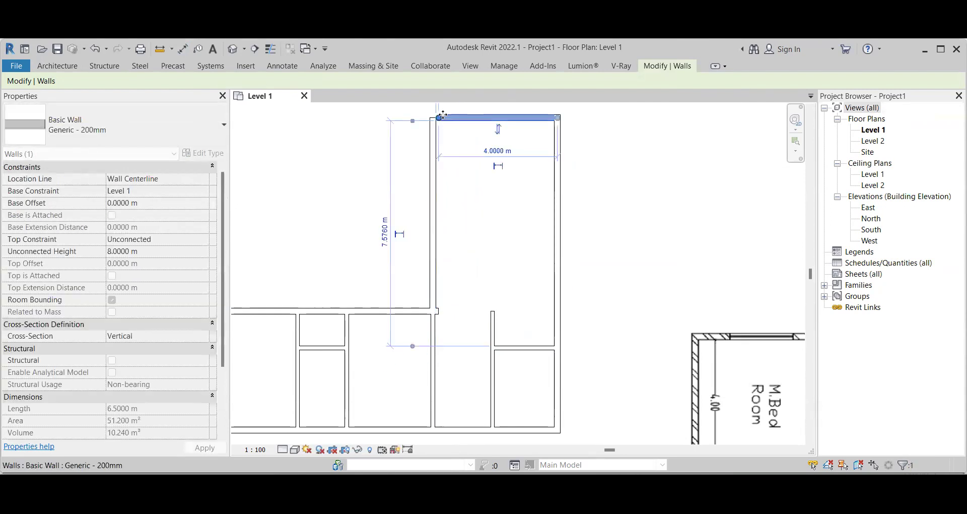
left_click(478, 182)
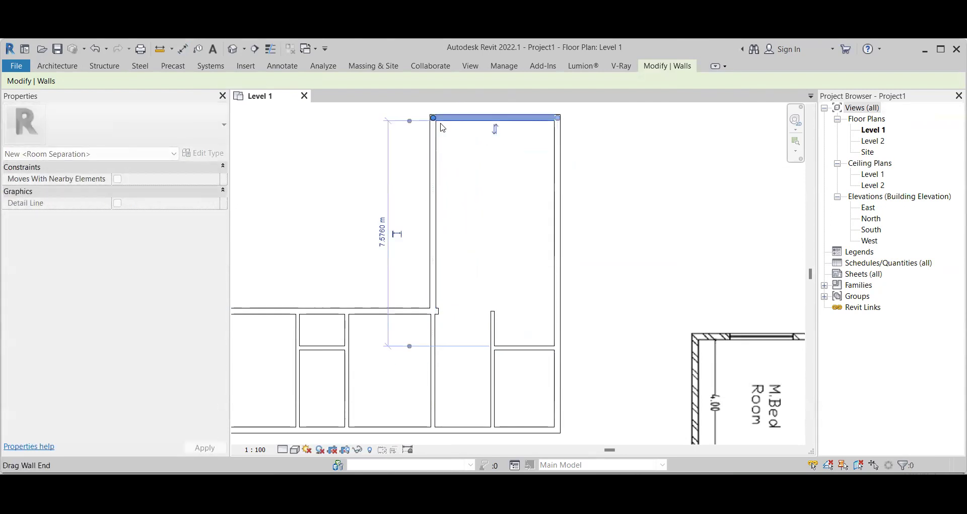
scroll(491, 176, "down", 2)
scroll(527, 197, "down", 1)
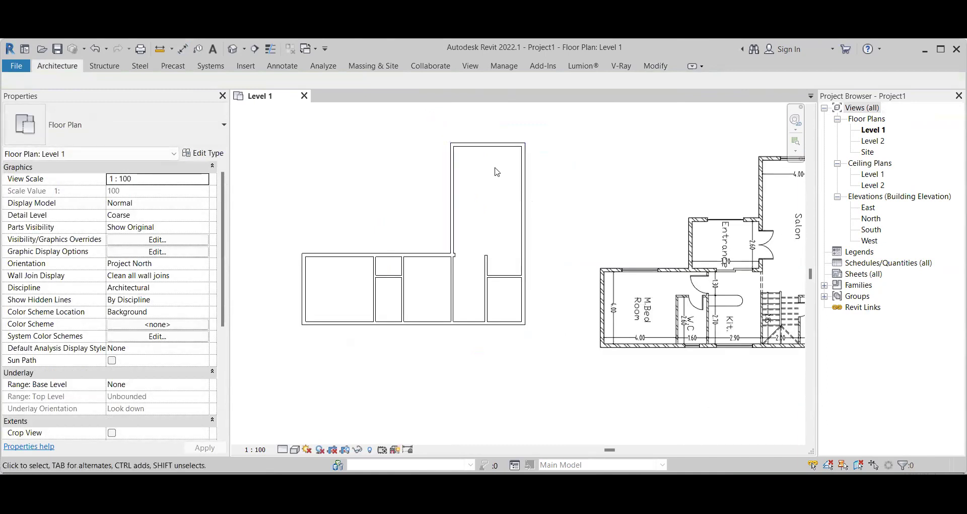
scroll(453, 238, "down", 2)
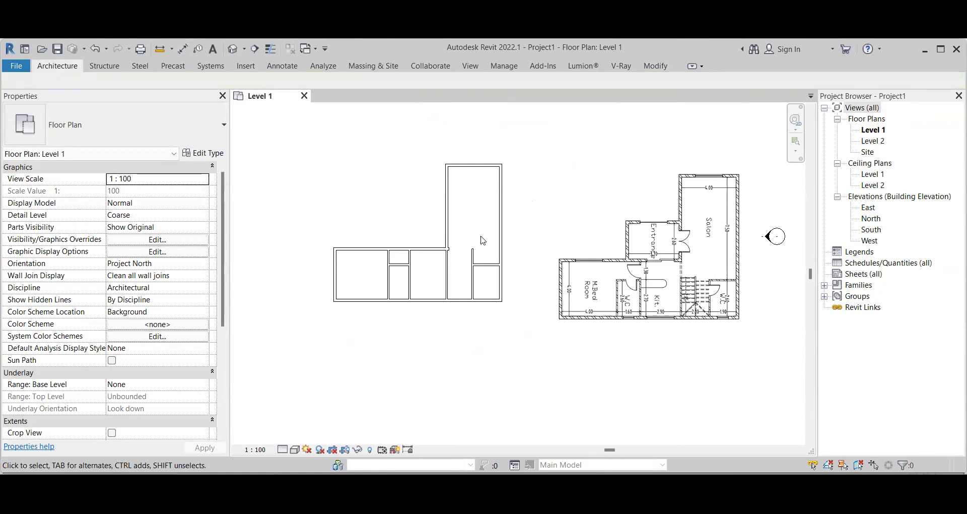
Step: Trim the right end of the bedroom's upper outer wall back so that it ends at the salon's left wall
scroll(439, 250, "up", 4)
scroll(436, 268, "up", 2)
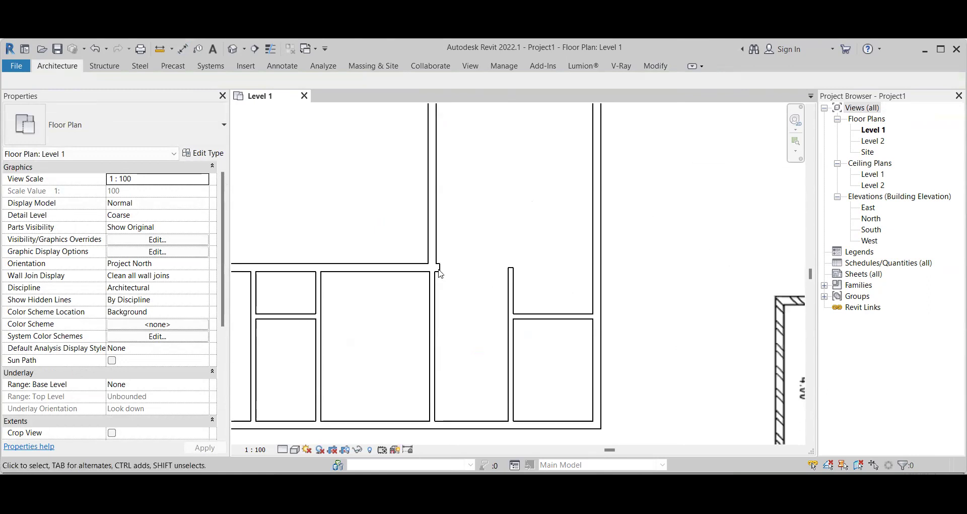
left_click(431, 267)
left_click_drag(431, 269, 431, 269)
scroll(444, 267, "down", 6)
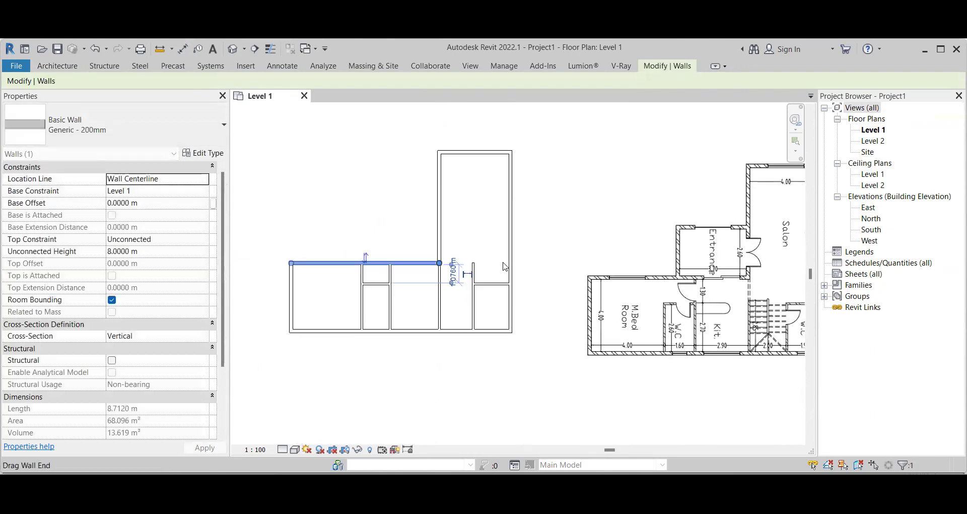
key("Escape")
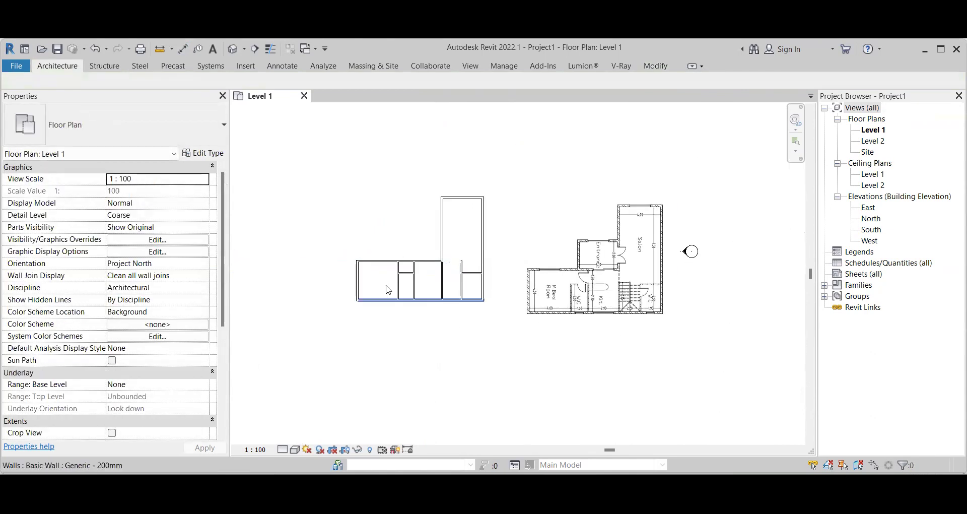
Step: Shorten the partition between the bedroom and the W.C so that its upper end stops at the W.C cross wall
scroll(424, 269, "up", 3)
scroll(418, 267, "down", 1)
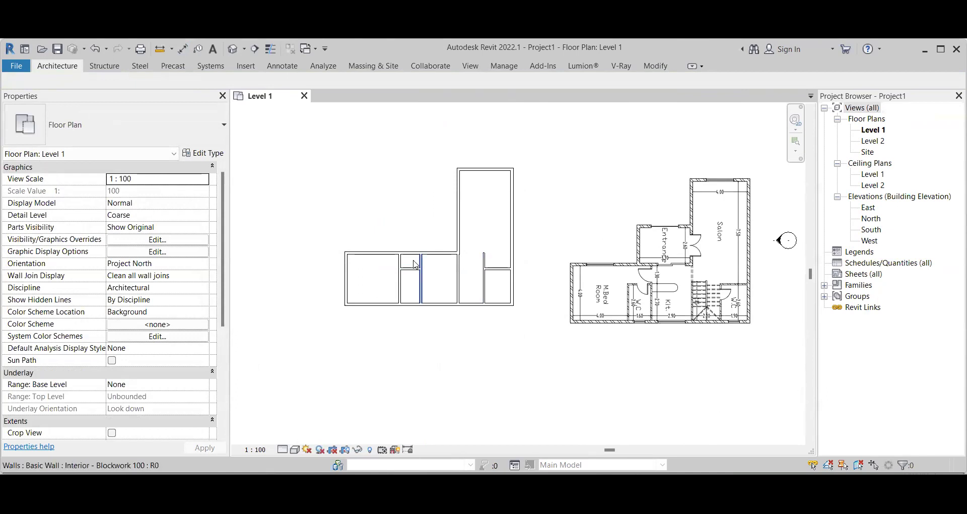
scroll(415, 264, "up", 2)
left_click(393, 267)
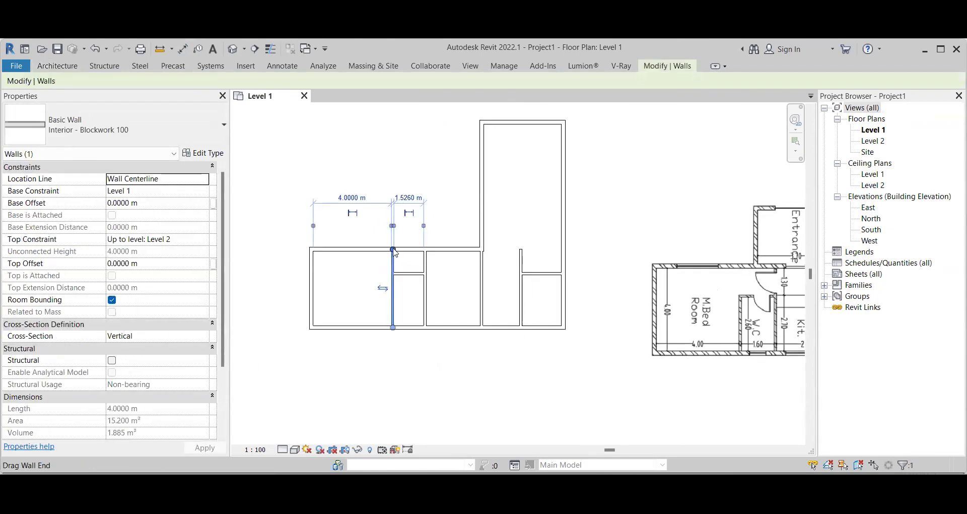
left_click_drag(394, 274, 393, 273)
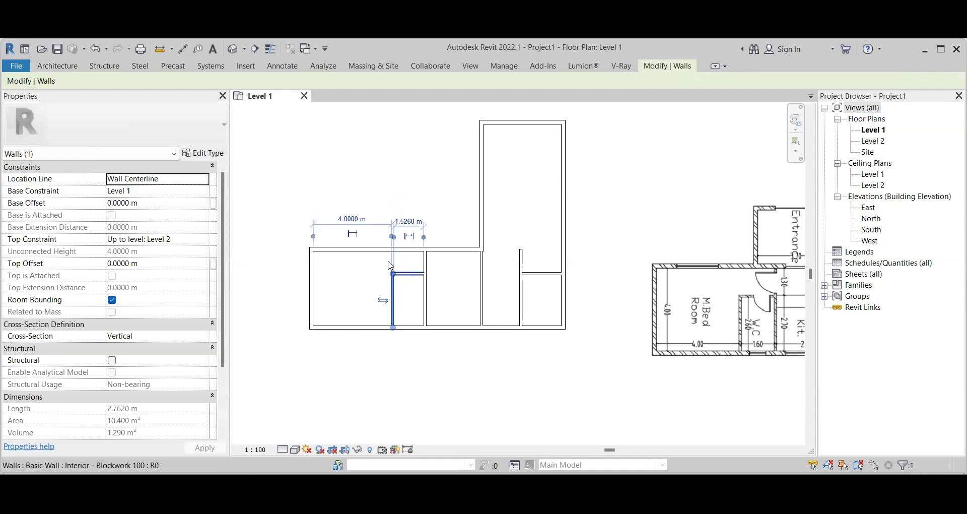
scroll(458, 289, "down", 2)
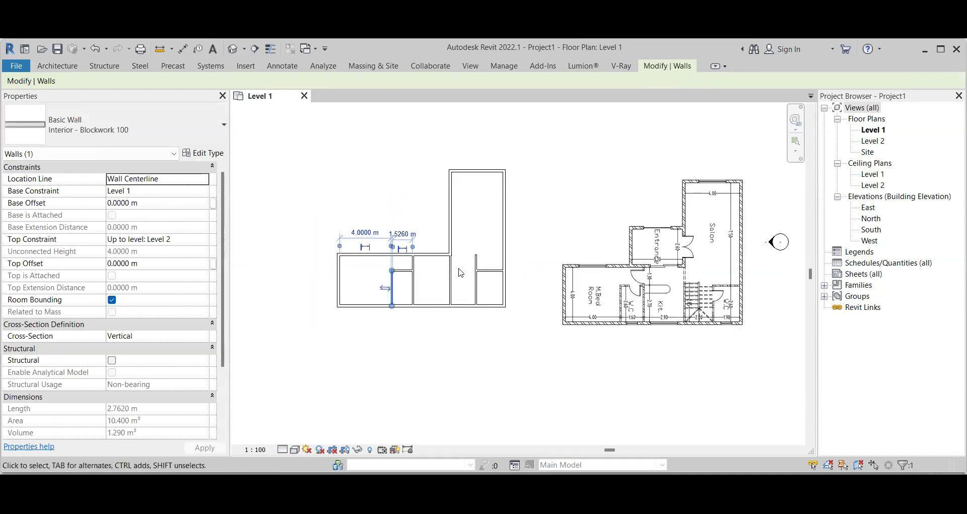
Step: Try to move the upper end of the kitchen-stair partition to the salon wall's right face, and delete this partition
left_click(448, 262)
scroll(448, 261, "up", 6)
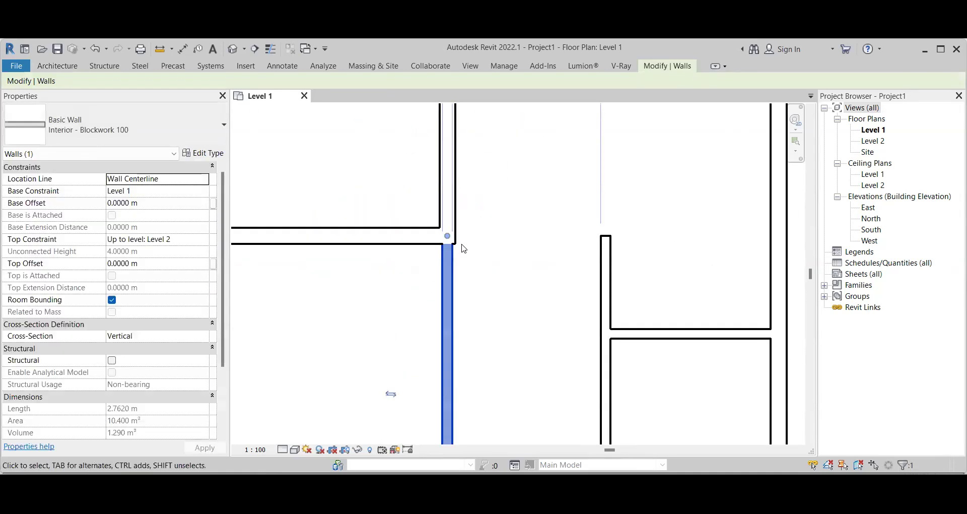
left_click_drag(450, 236, 457, 239)
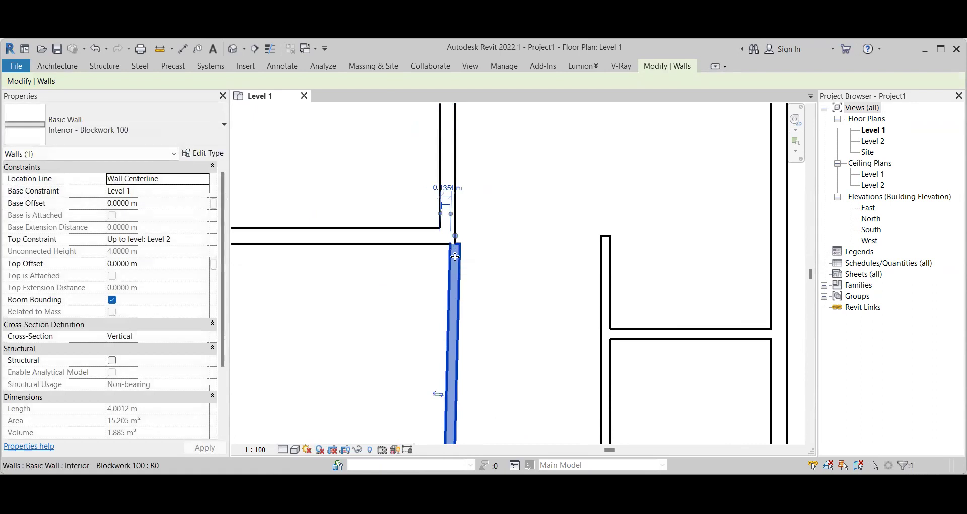
key("Escape")
left_click(458, 252)
key("Escape")
scroll(594, 203, "down", 3)
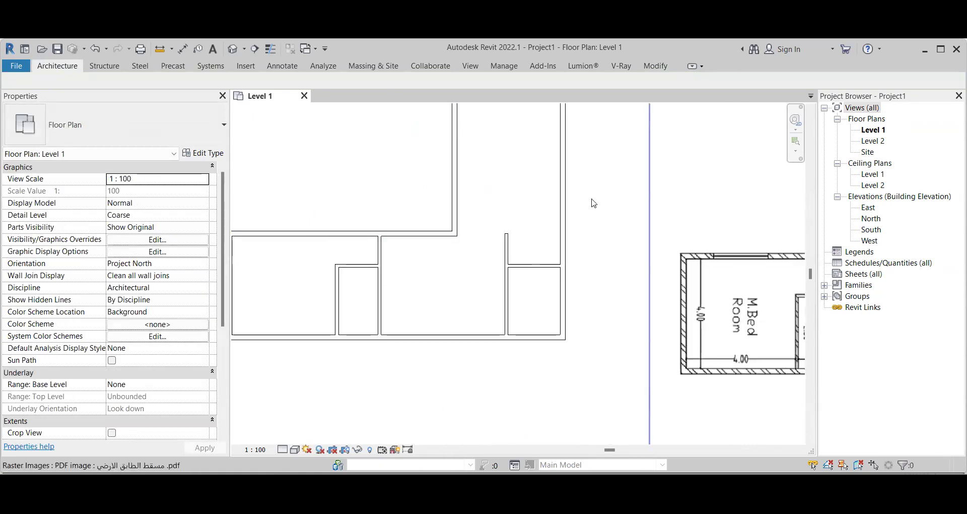
Step: Draw a 4 m vertical Blockwork 100 wall from the lower end of the salon's left wall to the bottom outer wall
left_click(49, 67)
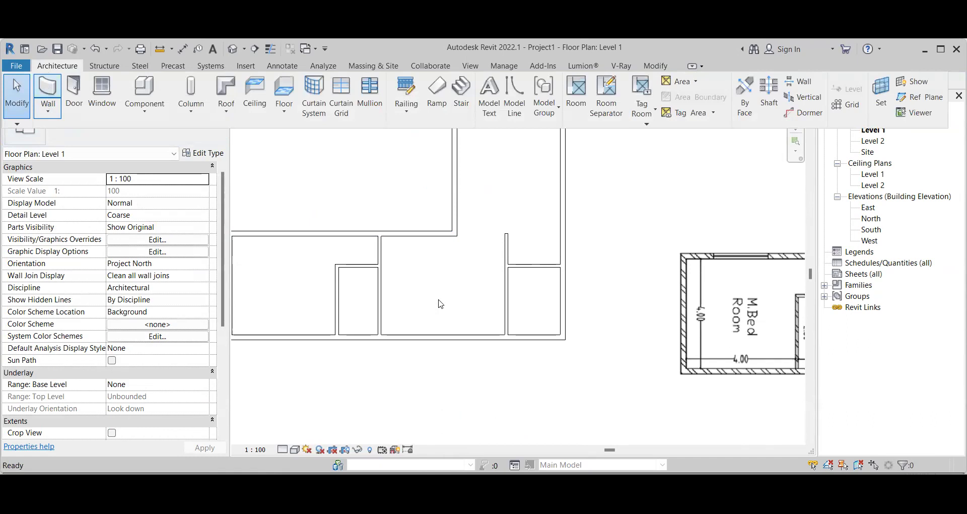
left_click(455, 233)
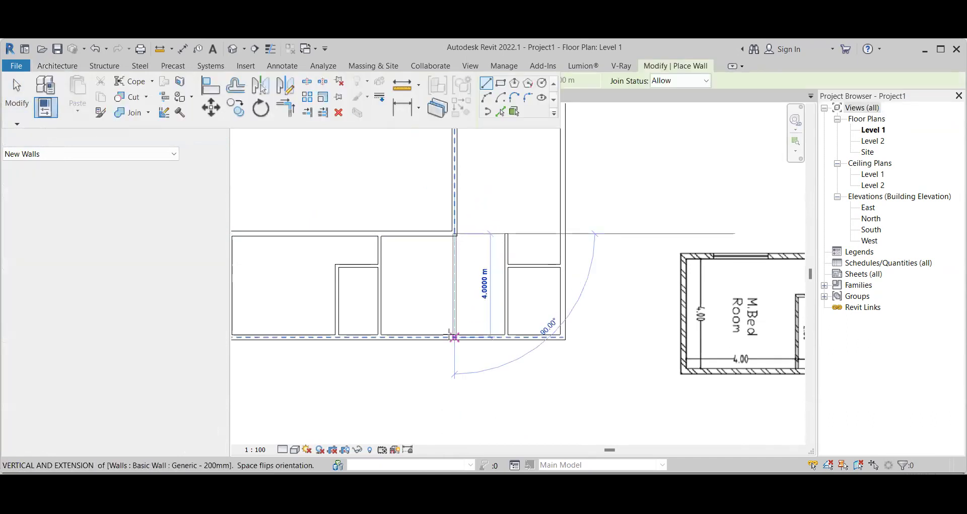
left_click(451, 335)
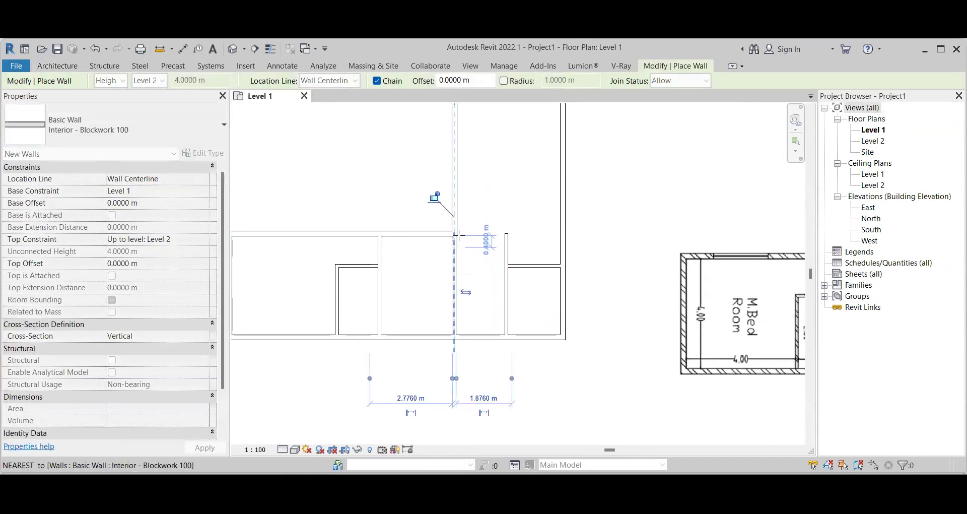
scroll(452, 221, "up", 5)
key("Escape")
key("Escape")
left_click(458, 246)
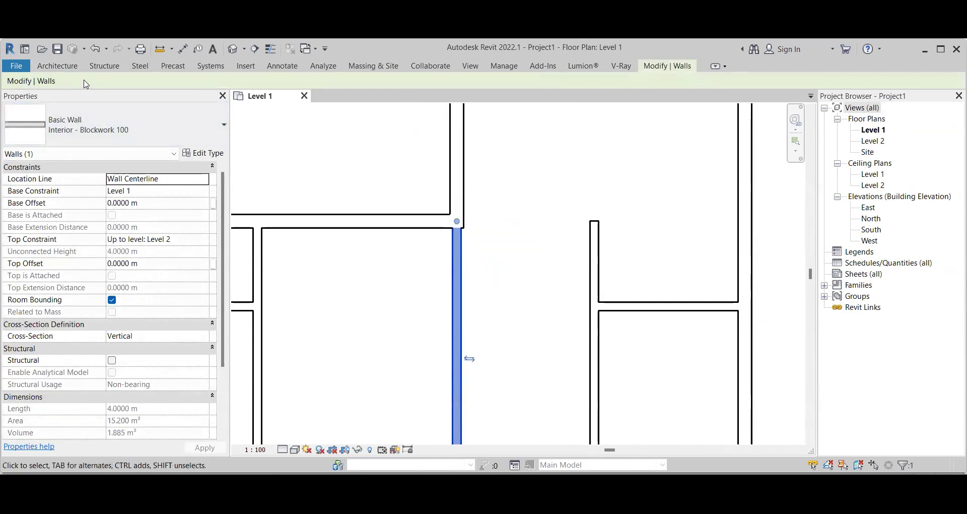
left_click(466, 230)
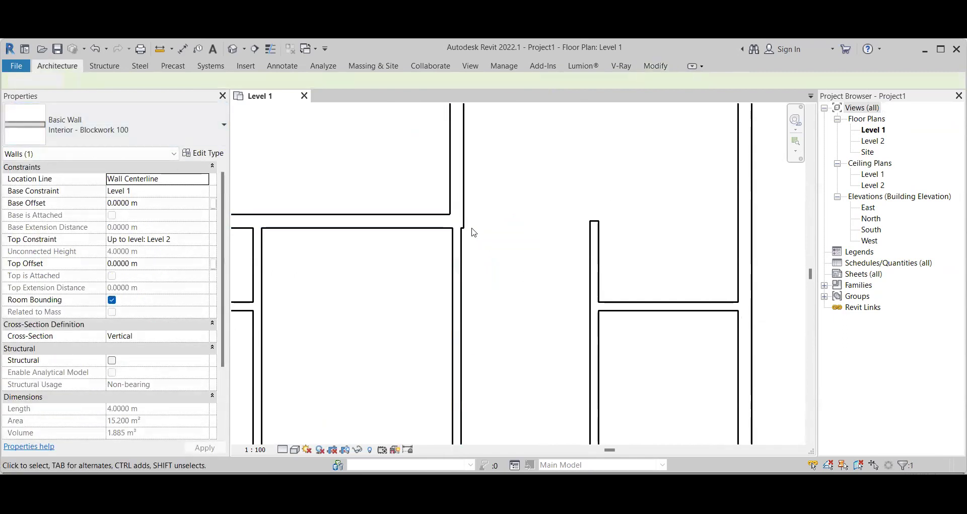
Step: Shorten the new kitchen-stair partition to 3 m by lowering its upper end, leaving an opening below the salon's corner
scroll(429, 256, "down", 2)
scroll(432, 257, "down", 3)
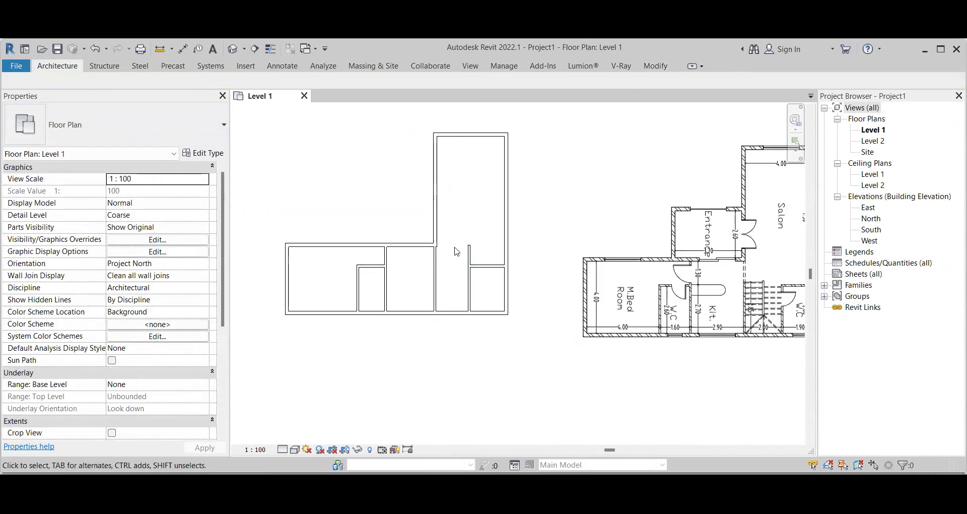
left_click(435, 252)
scroll(435, 247, "up", 3)
left_click_drag(436, 247, 437, 277)
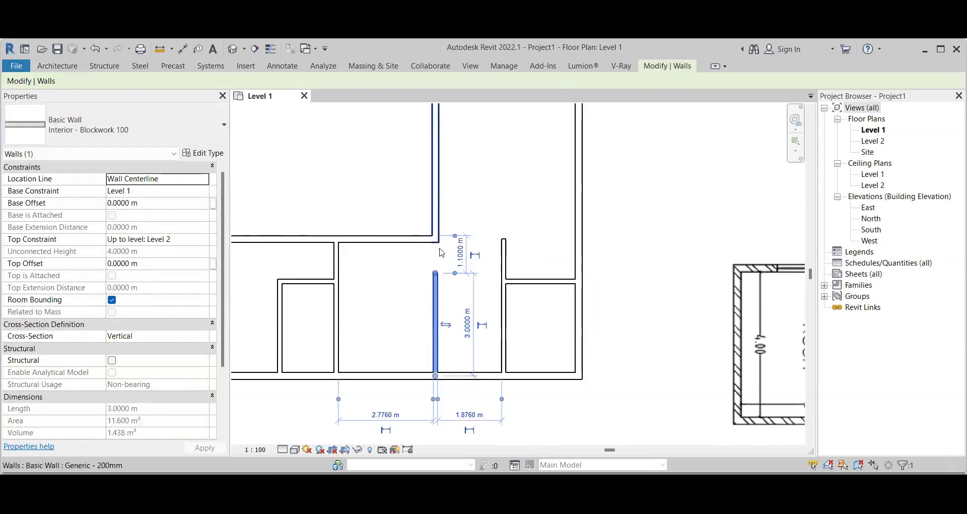
scroll(446, 252, "up", 2)
scroll(432, 283, "up", 1)
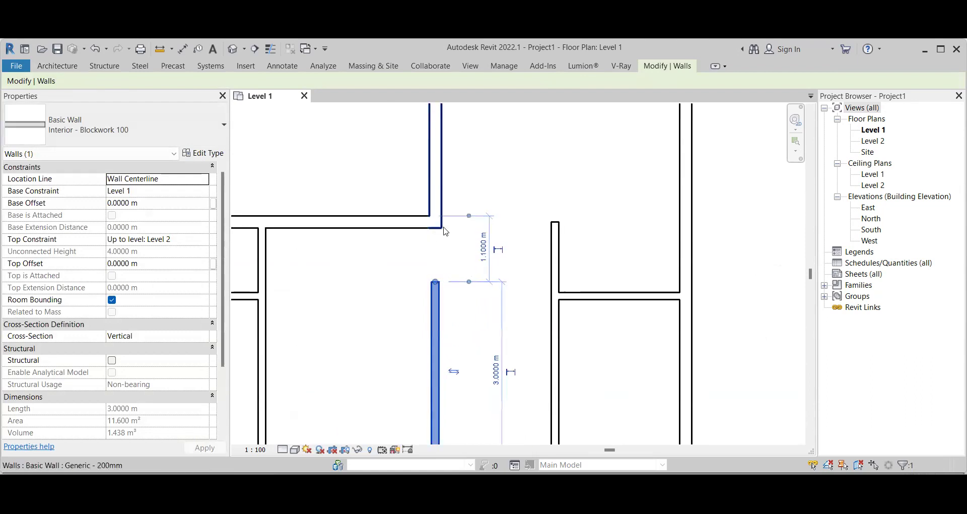
scroll(442, 236, "down", 2)
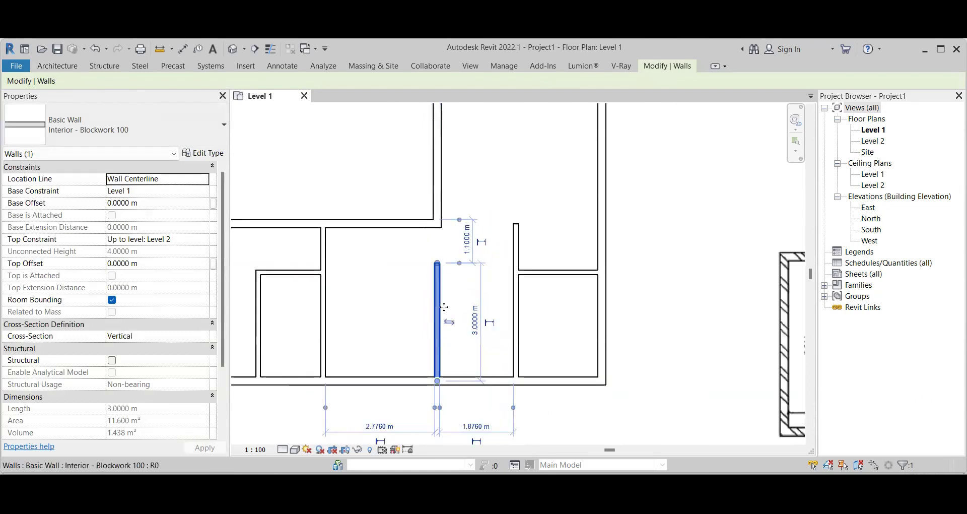
scroll(442, 313, "down", 3)
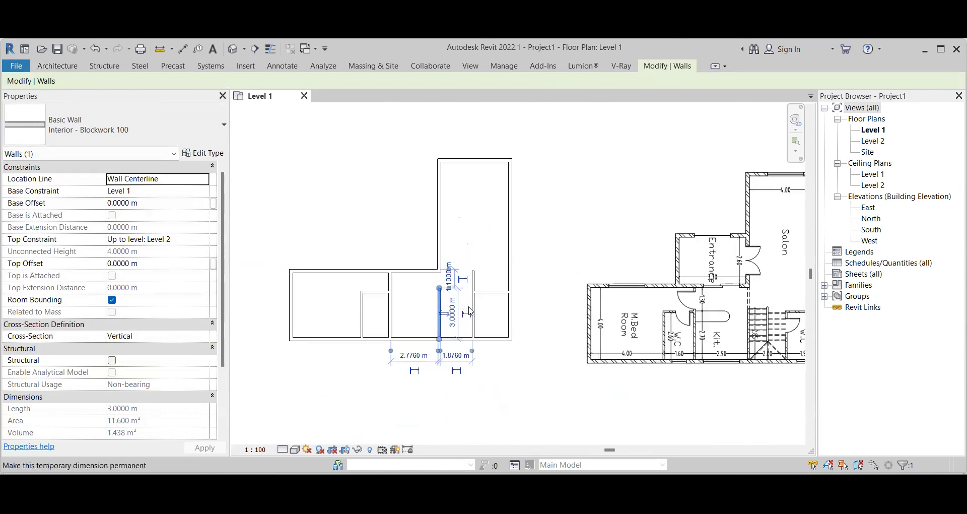
left_click(459, 241)
scroll(410, 238, "down", 1)
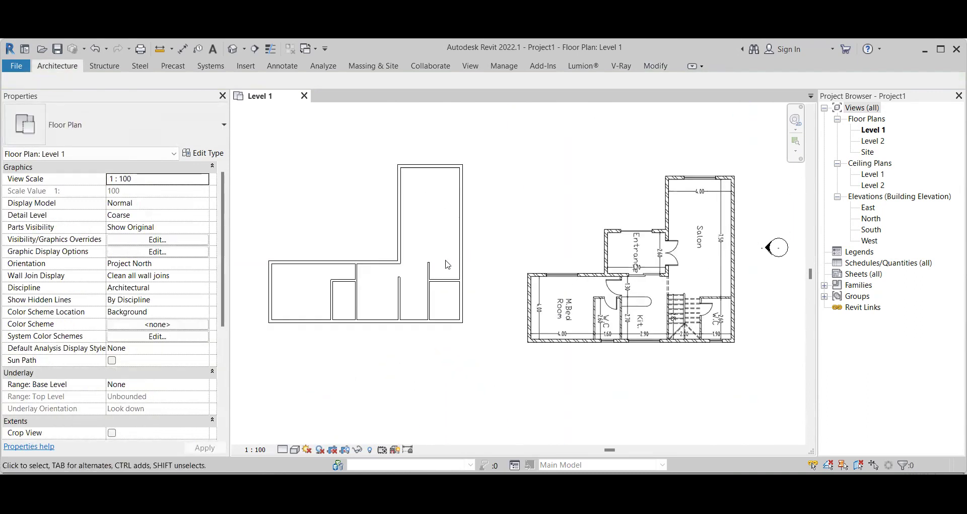
Step: Shorten the partition between the stair bay and the right-hand W.C so that its upper end stops at the W.C cross wall
left_click(428, 272)
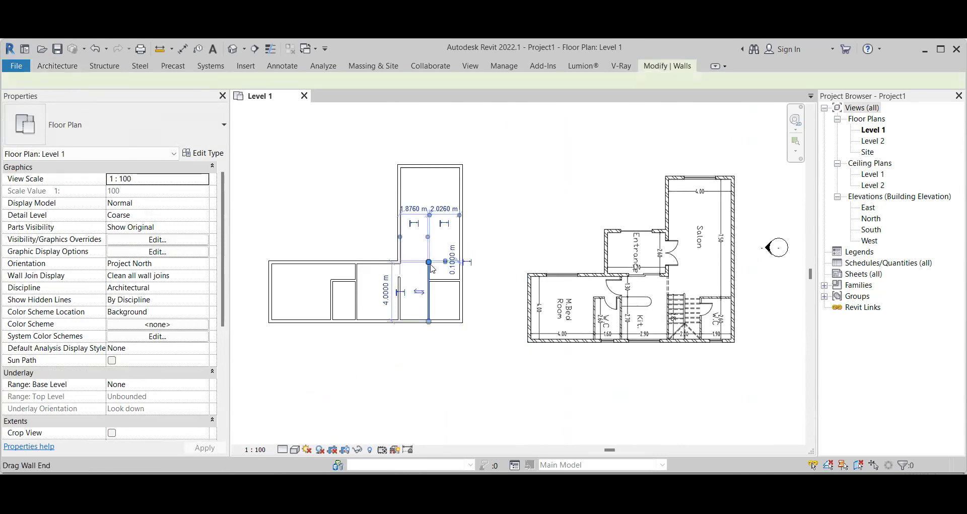
scroll(428, 272, "up", 2)
key("r")
key("o")
left_click(428, 288)
Step: Open the North elevation view and examine the outer walls' height against Level 1 and Level 2
left_click(550, 242)
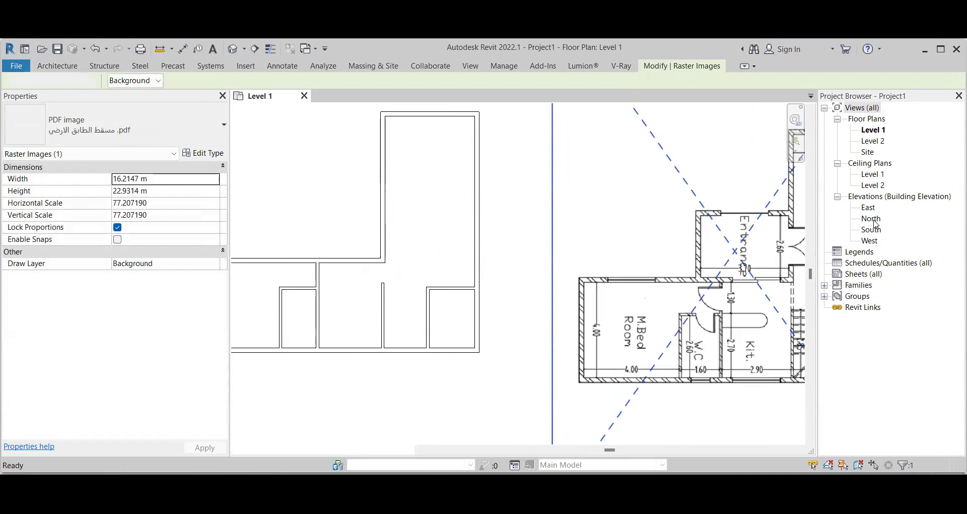
double_click(872, 219)
left_click(676, 212)
left_click_drag(712, 175, 463, 235)
left_click_drag(685, 208, 698, 202)
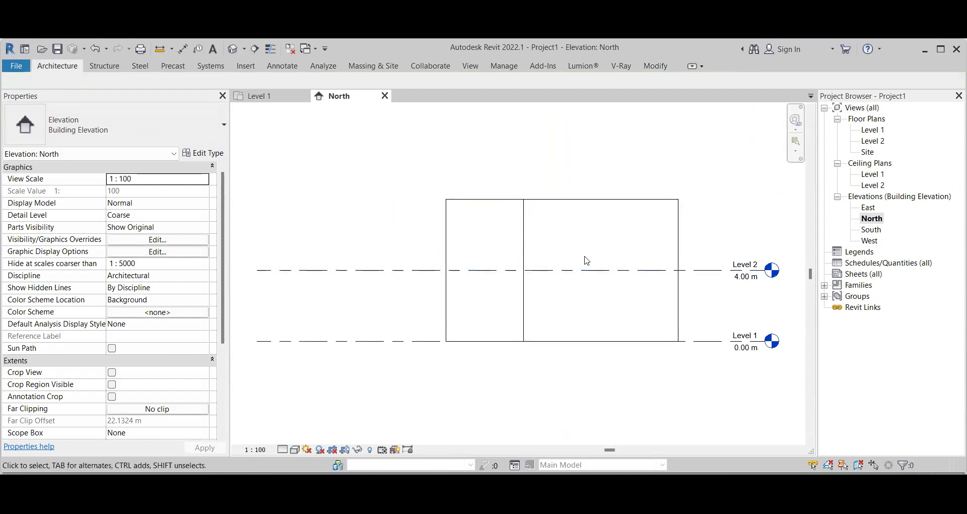
Step: Set the North elevation's visual style to Wireframe and open the default 3D view
left_click(295, 450)
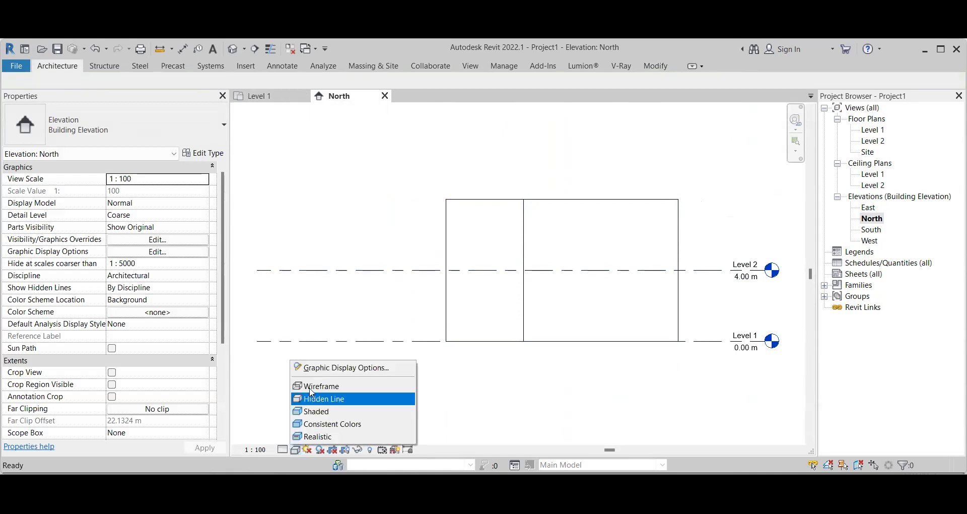
left_click(312, 386)
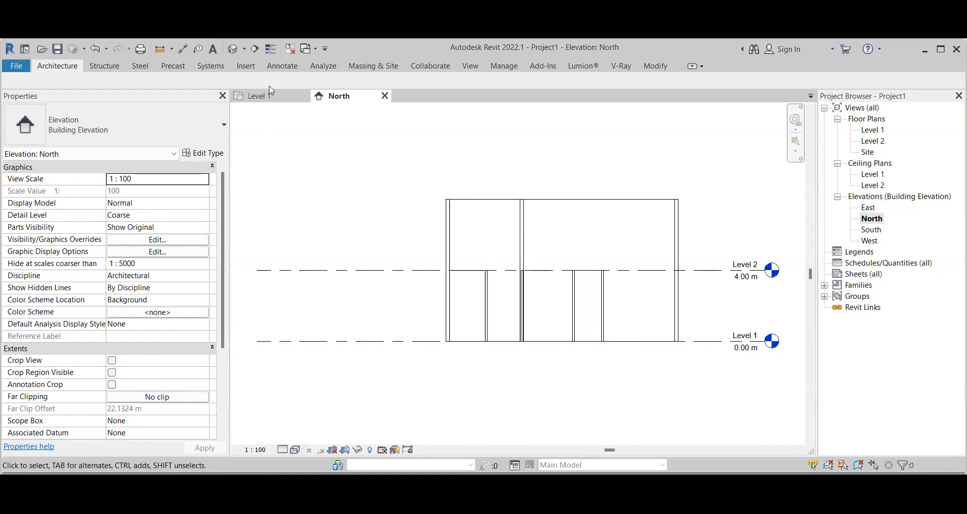
left_click(243, 49)
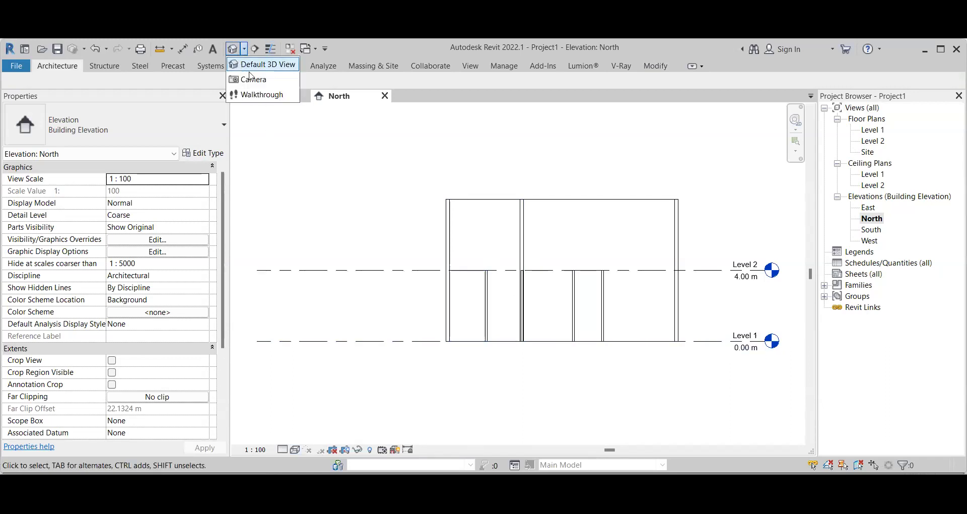
left_click(302, 114)
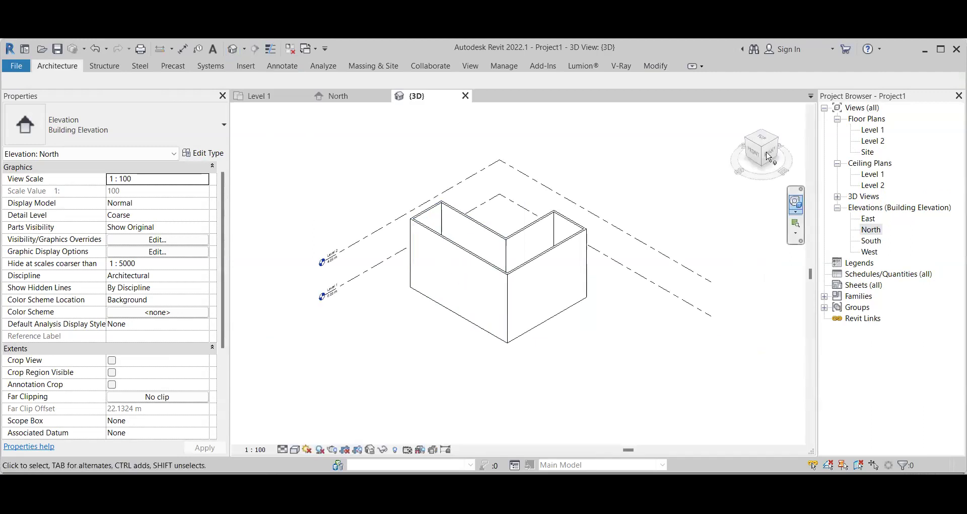
Step: On Level 1, place an M_Single-Flush 0915 x 2134mm door between the master bedroom and the kitchen, swinging into the kitchen
left_click(285, 97)
scroll(434, 253, "down", 2)
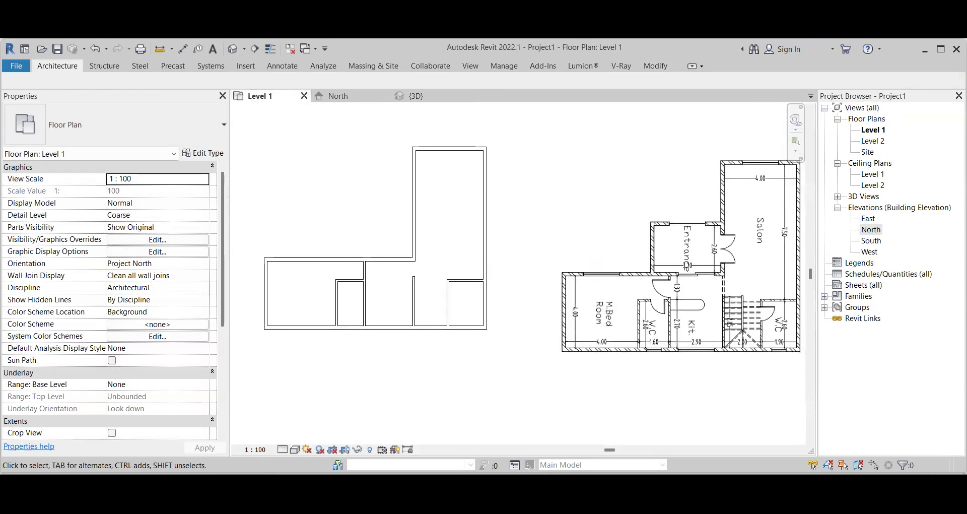
left_click(58, 66)
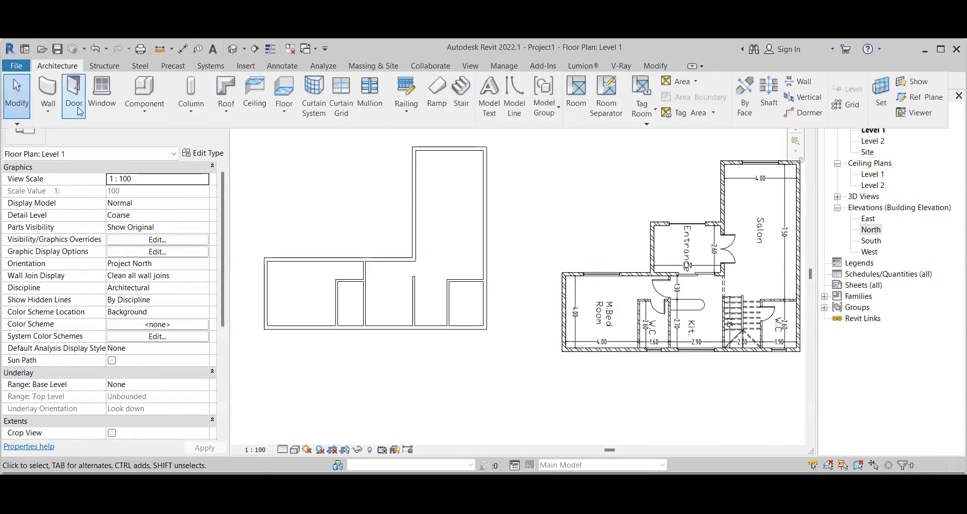
left_click(77, 119)
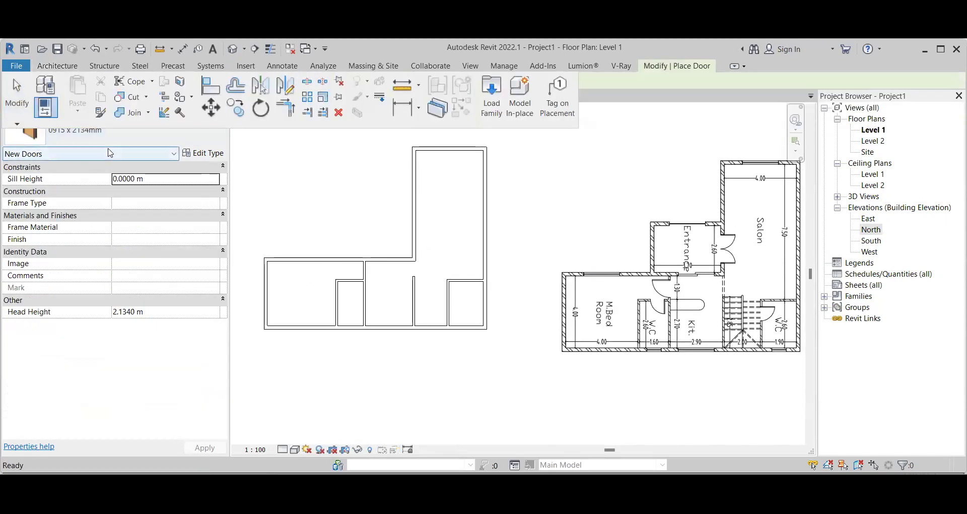
left_click(93, 133)
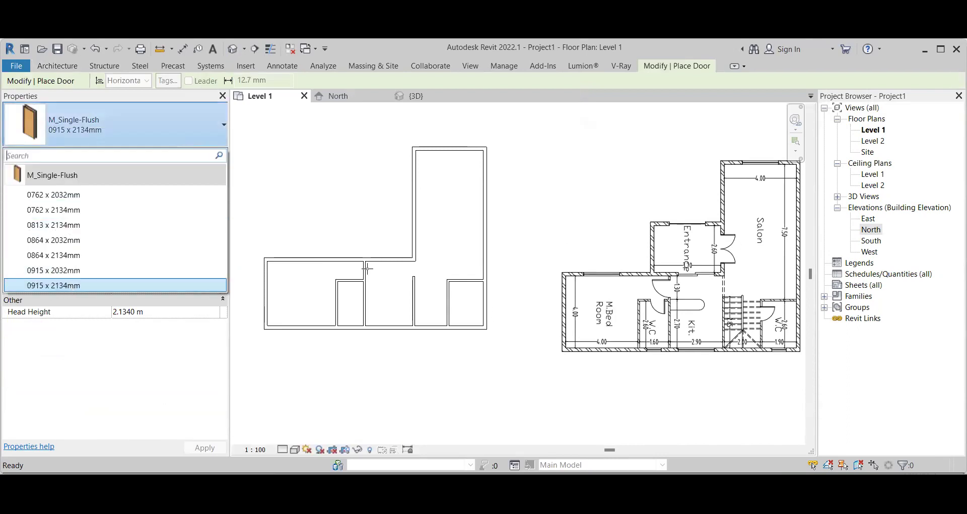
scroll(368, 269, "up", 3)
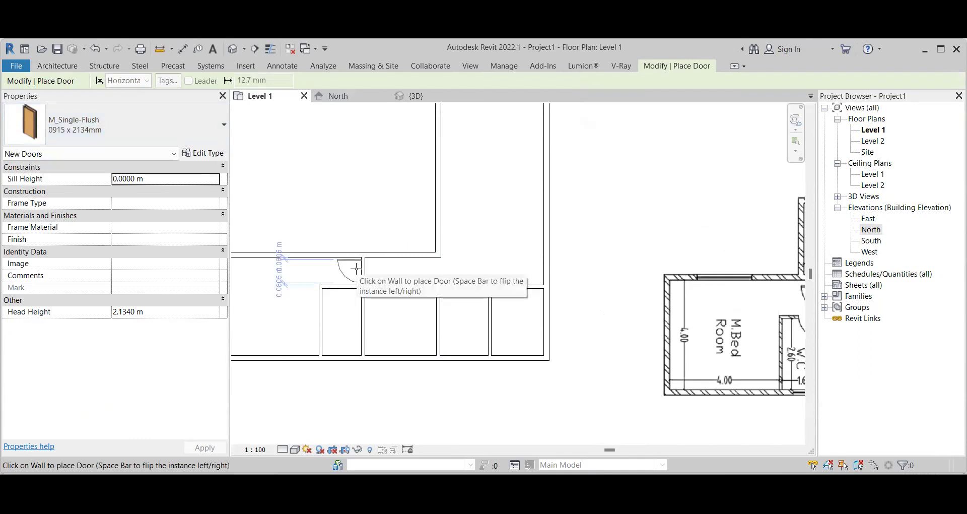
left_click(351, 272)
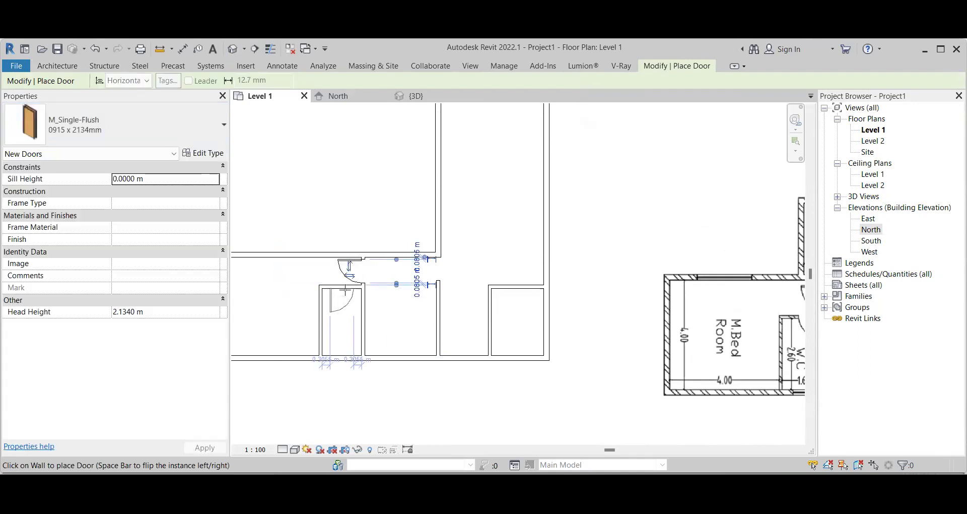
scroll(345, 287, "down", 2)
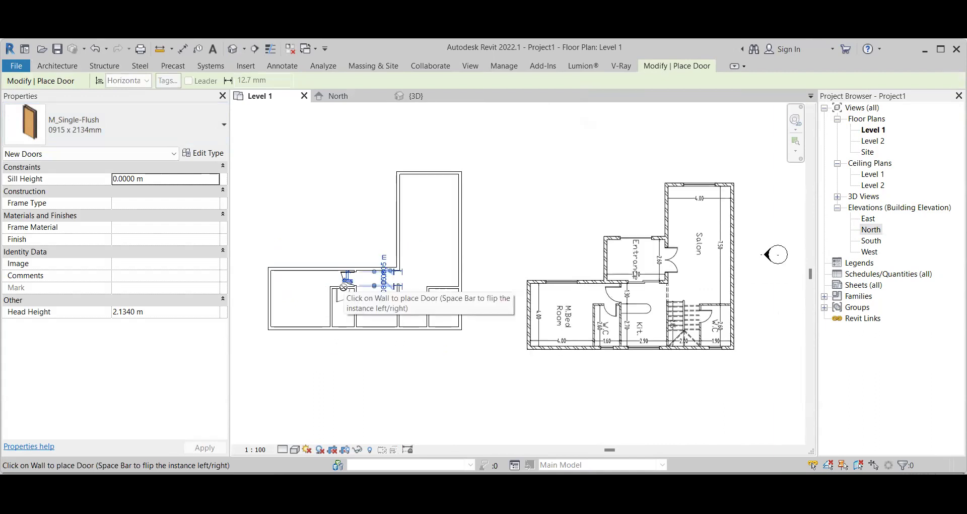
Step: Place a 0915 x 2134mm single-flush door in the bedroom W.C's upper wall and flip its hand to hinge on the kitchen side
scroll(343, 287, "up", 3)
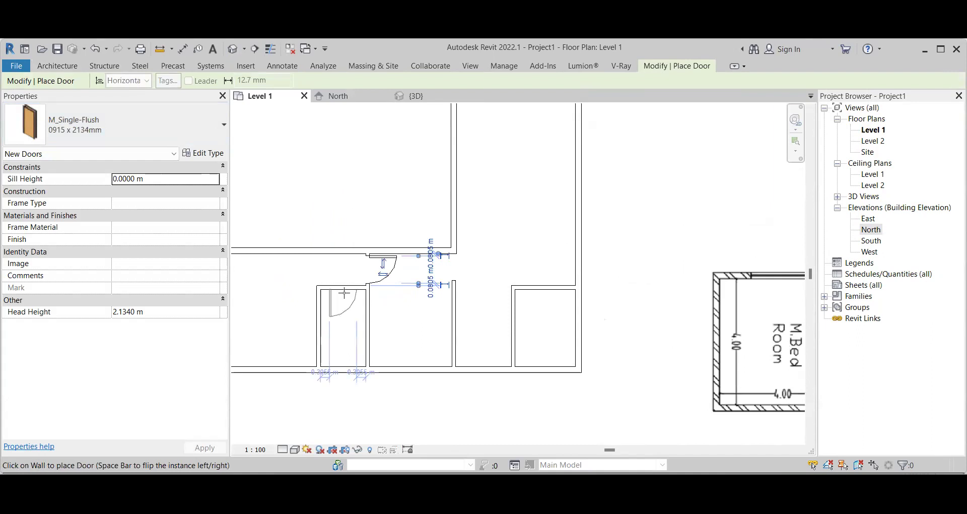
left_click(344, 296)
key("Escape")
key("Escape")
left_click(345, 305)
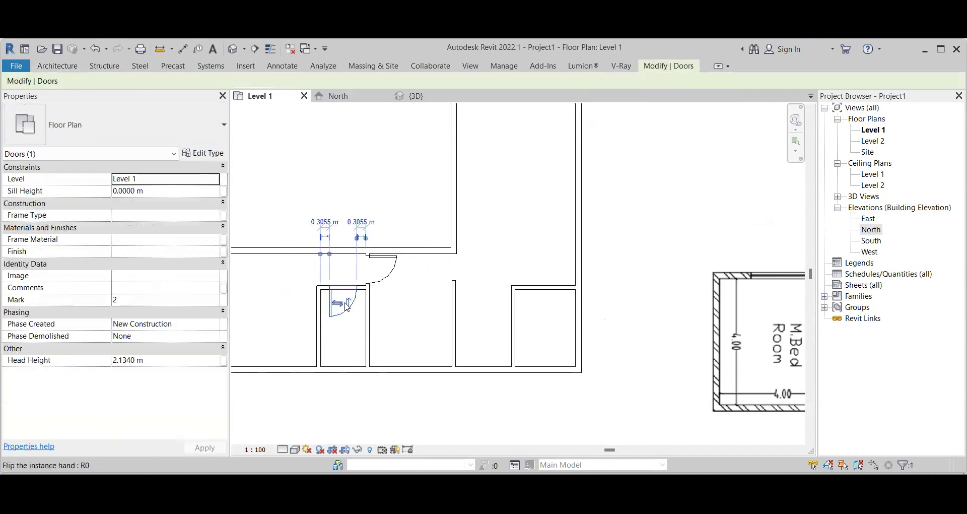
scroll(345, 304, "up", 3)
left_click(337, 301)
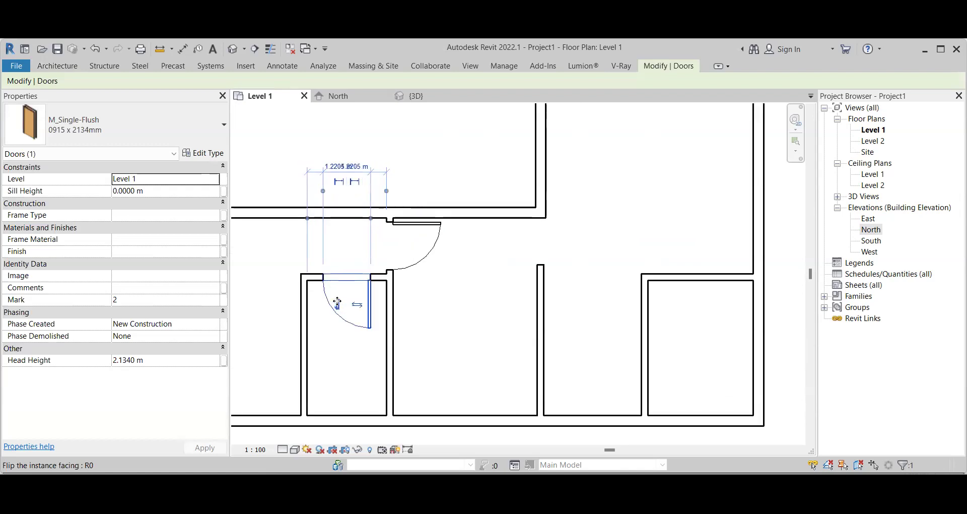
scroll(378, 275, "down", 5)
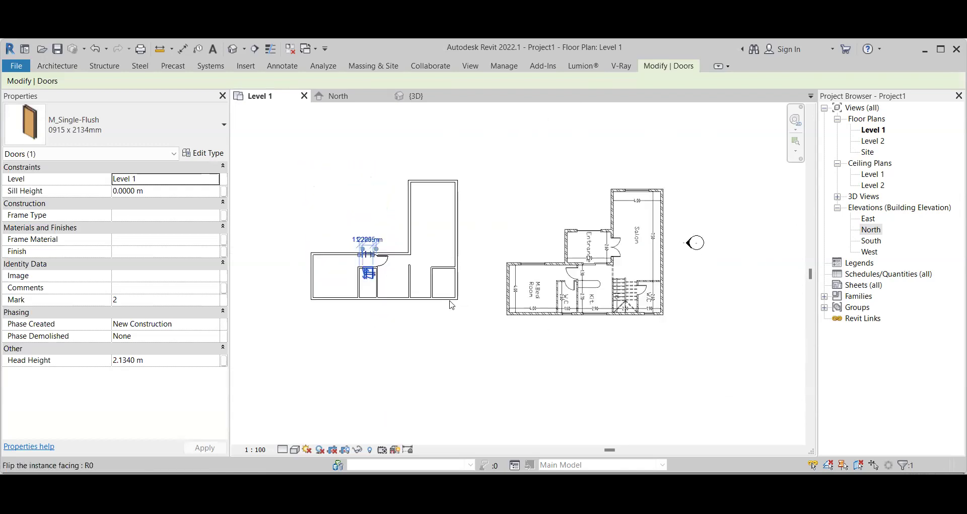
scroll(472, 287, "up", 1)
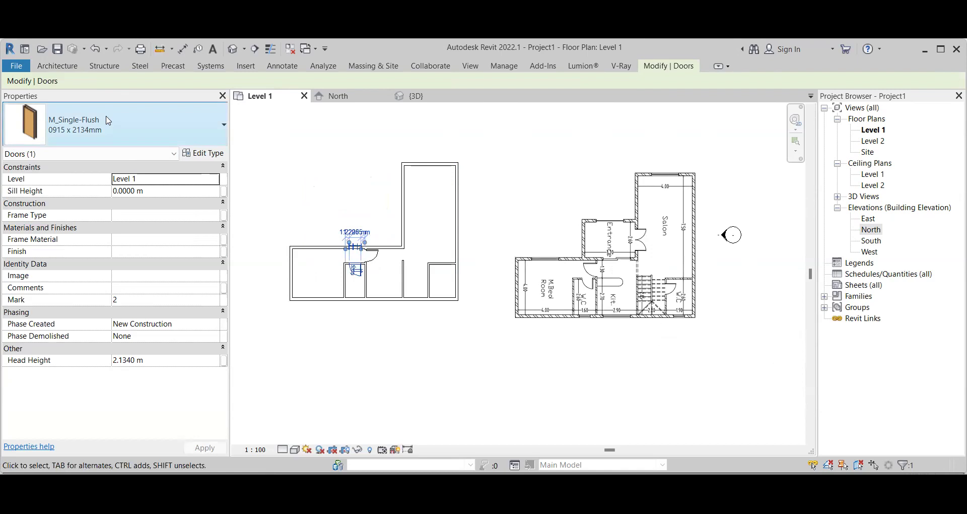
Step: Place a 0915 x 2134mm single-flush door in the salon's left wall, 0.8 m above its lower corner, opening into the salon
left_click(404, 226)
scroll(404, 226, "up", 2)
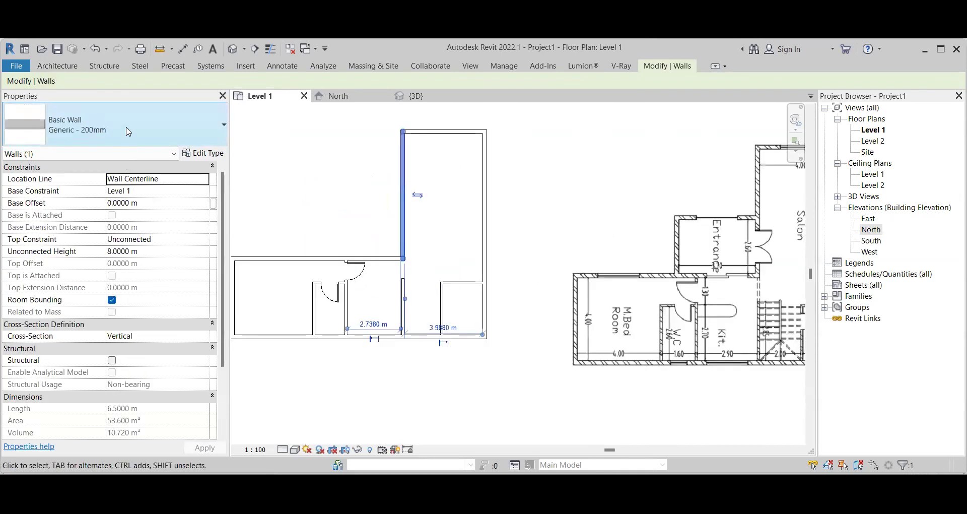
left_click(452, 248)
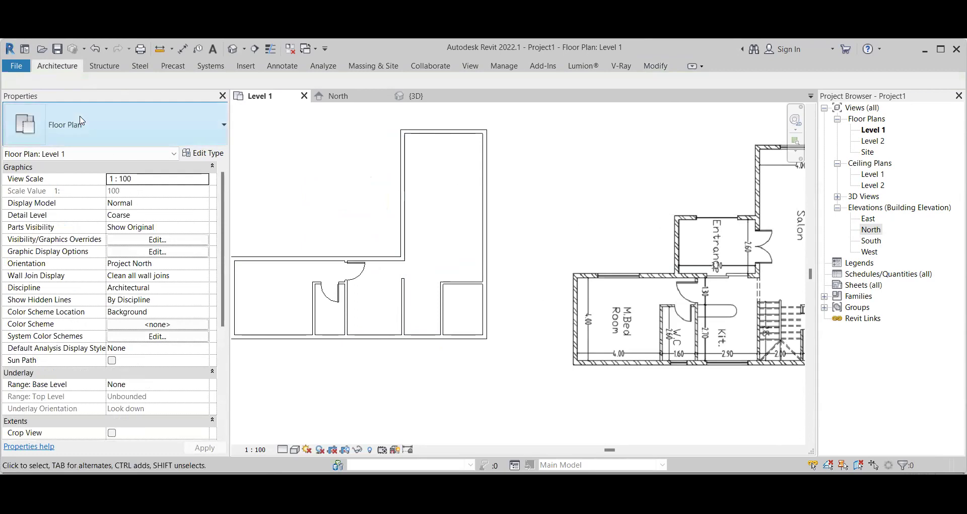
left_click(64, 69)
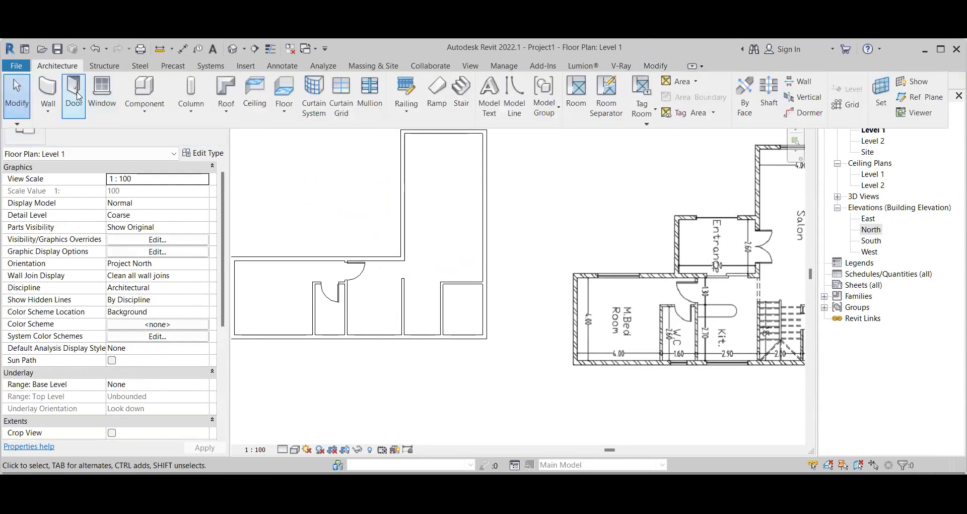
left_click(76, 95)
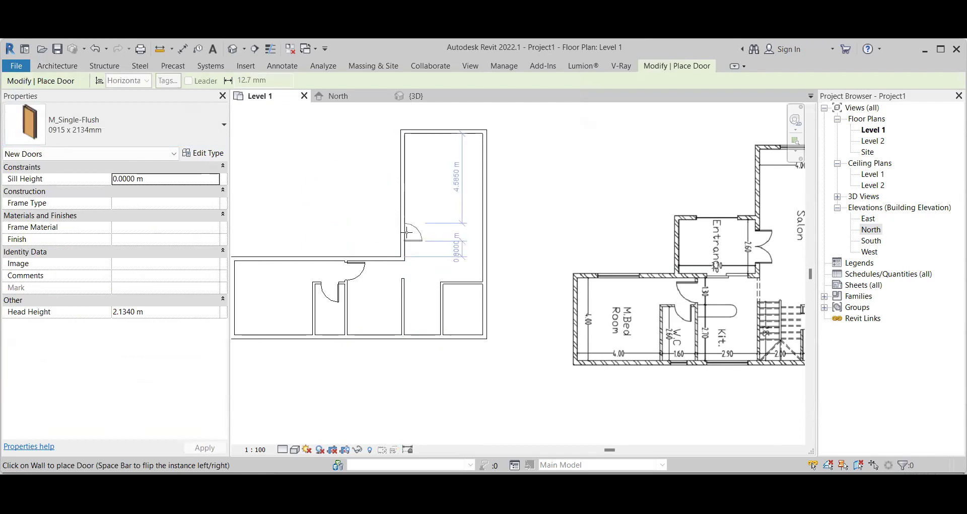
left_click(407, 233)
scroll(407, 233, "up", 2)
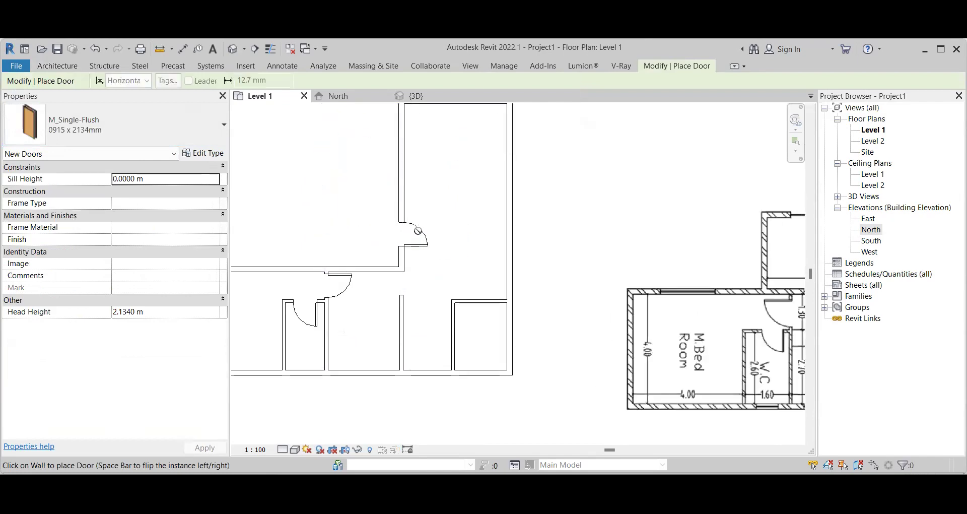
key("Escape")
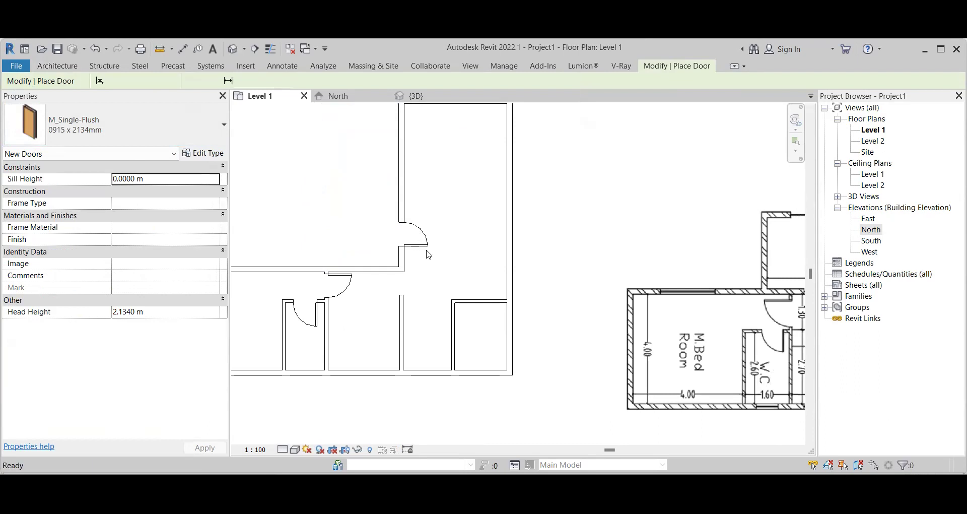
Step: Mirror the salon door about its upper edge to form a double door
left_click(417, 238)
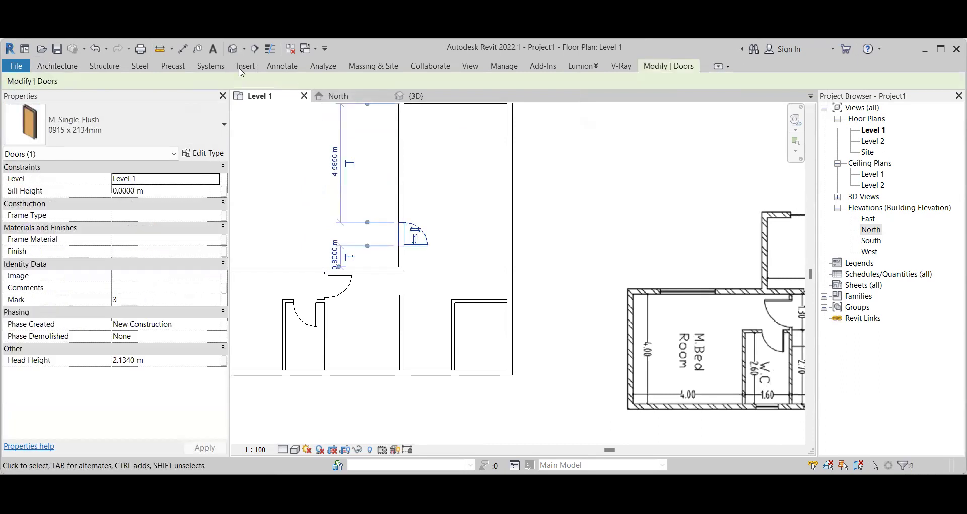
left_click(681, 69)
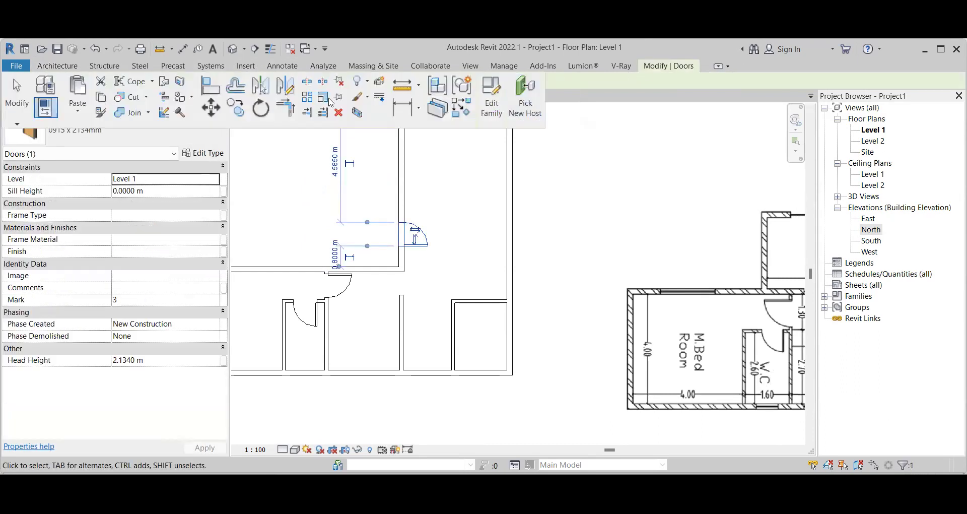
left_click(261, 86)
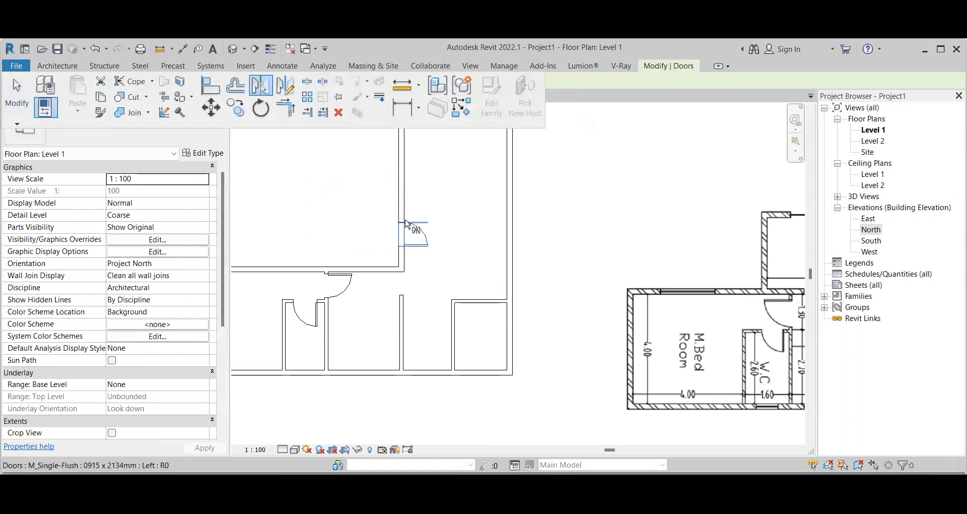
left_click(386, 224)
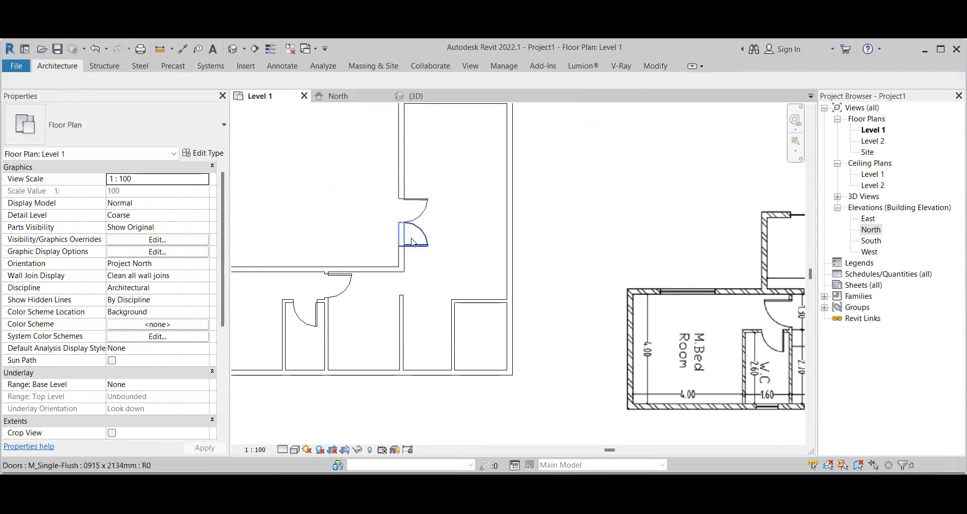
scroll(326, 232, "down", 1)
scroll(326, 232, "down", 1)
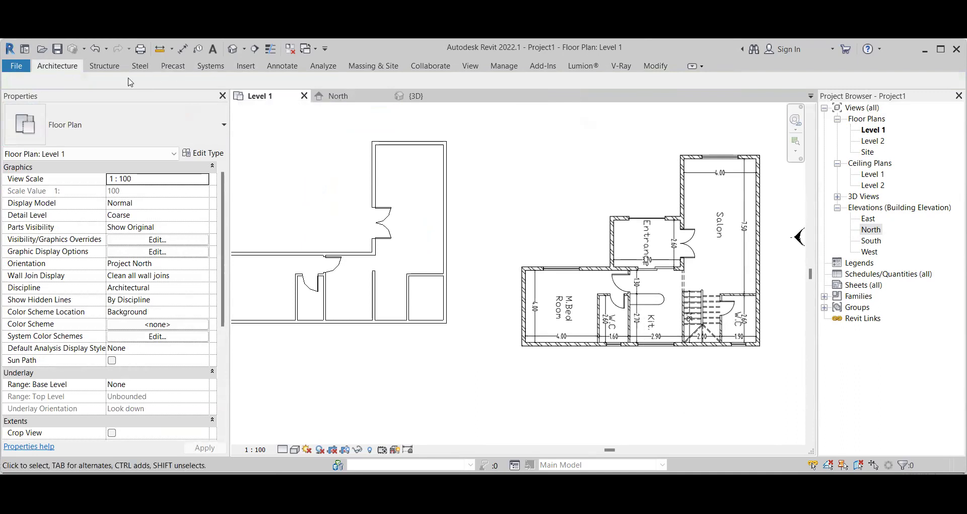
Step: Place a 0915 x 2134mm single-flush door in the stair-side W.C's left wall and flip its hand to hinge at its upper edge
left_click(72, 69)
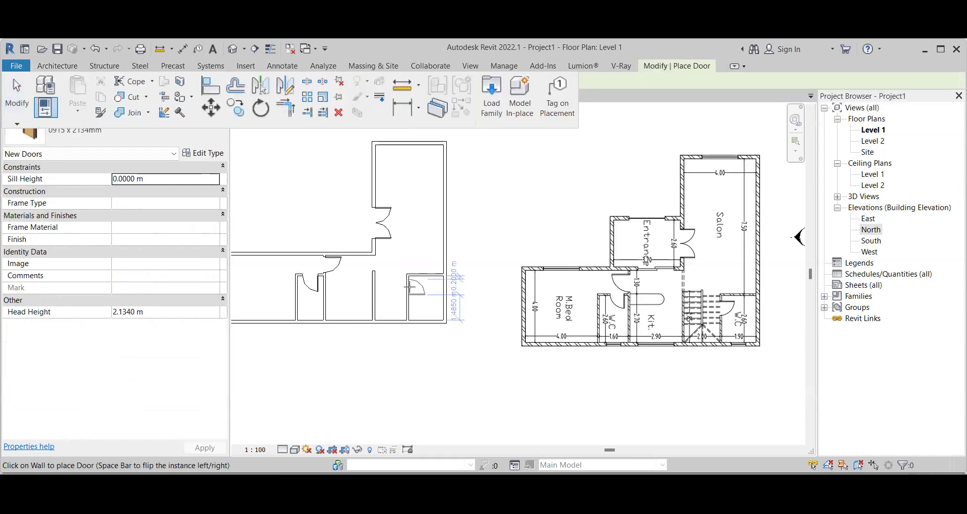
scroll(421, 287, "up", 3)
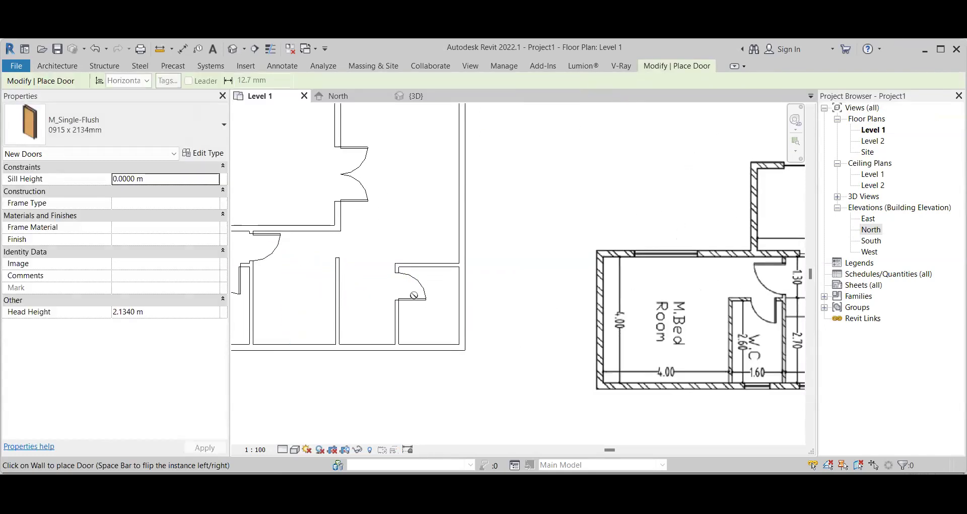
left_click(417, 309)
key("Escape")
left_click(418, 300)
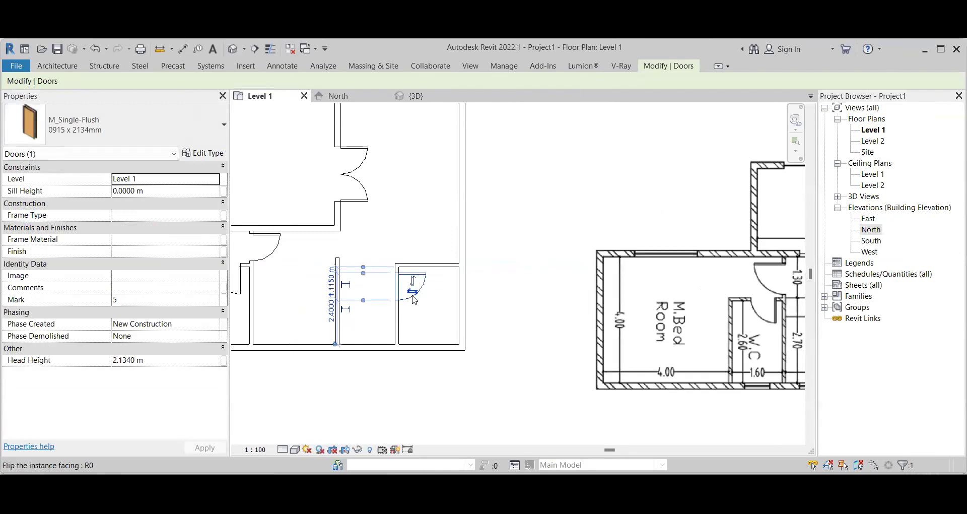
scroll(422, 307, "down", 1)
scroll(422, 307, "down", 3)
key("Escape")
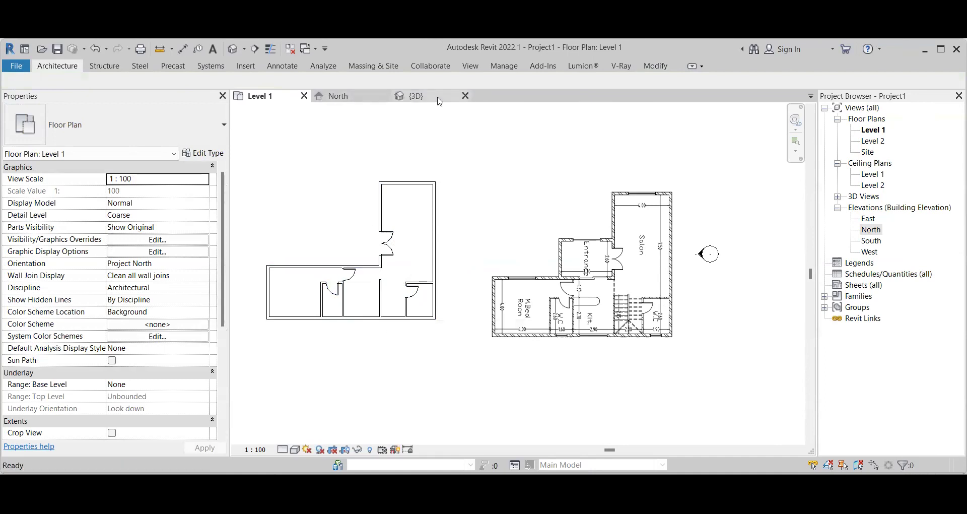
Step: Place M_Fixed 0406 x 0610mm windows in the outer lower walls of the bedroom W.C and the stair-side W.C
left_click(418, 96)
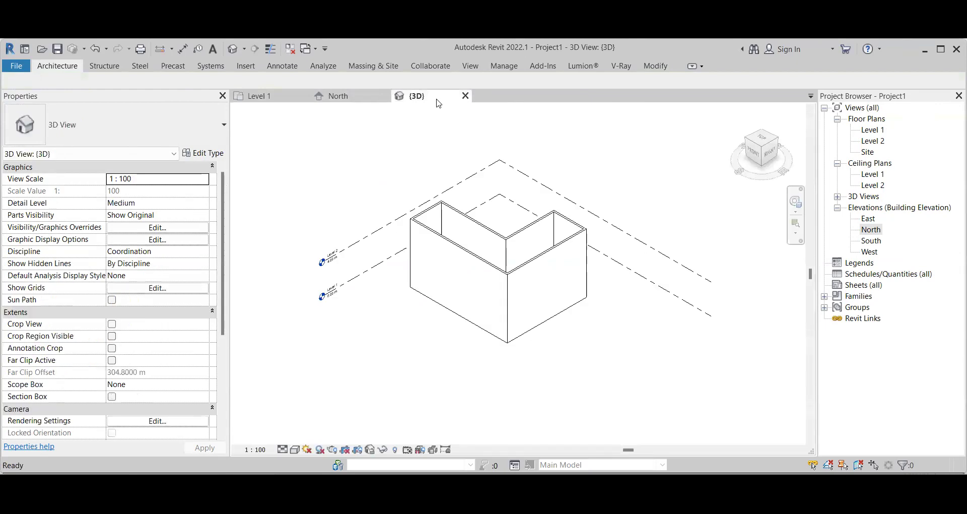
left_click(275, 99)
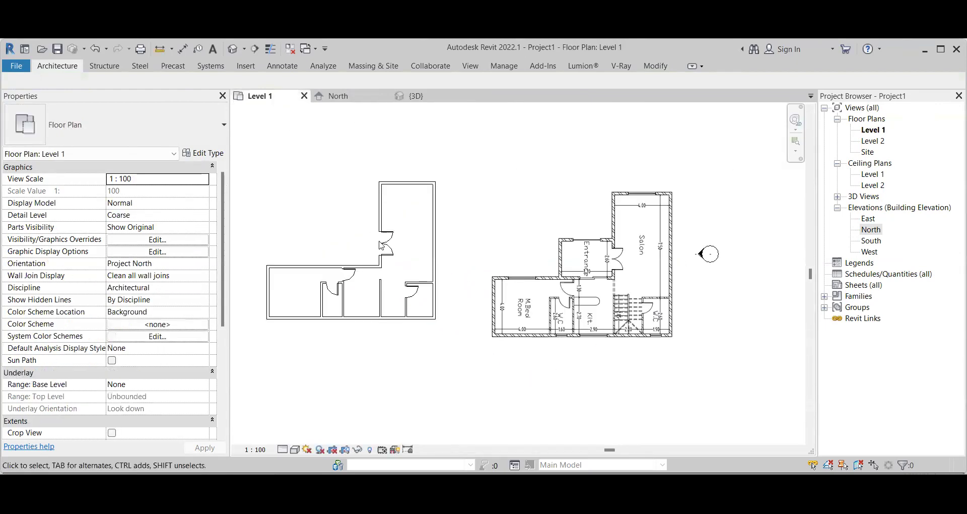
left_click(71, 68)
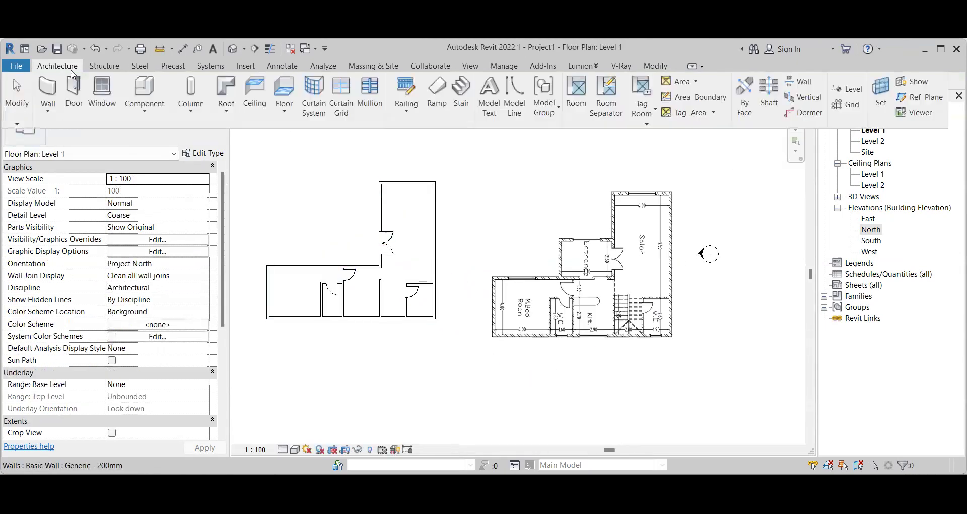
left_click(101, 96)
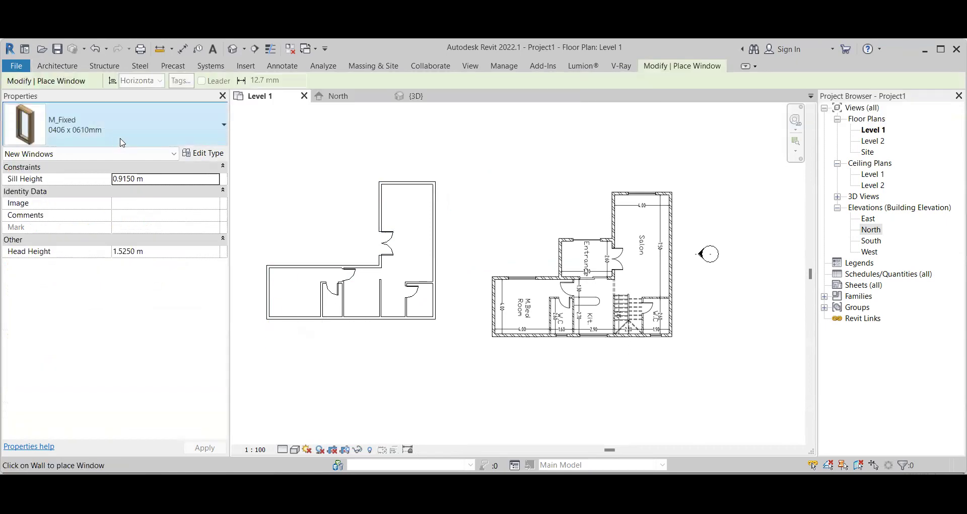
scroll(334, 319, "up", 2)
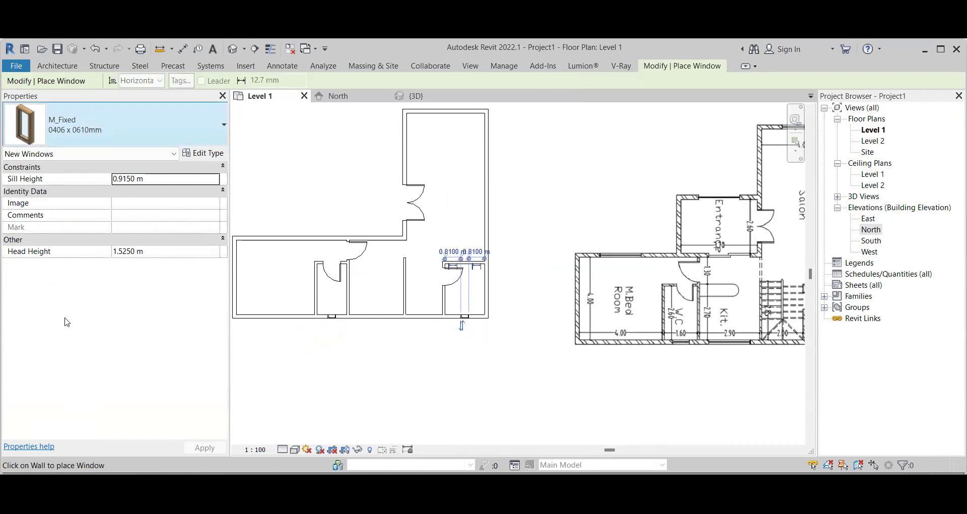
Step: Place M_Window-Casement-Double 850 x 900mm windows centred in the lower outer walls of the bedroom, kitchen and stair space
left_click(281, 316)
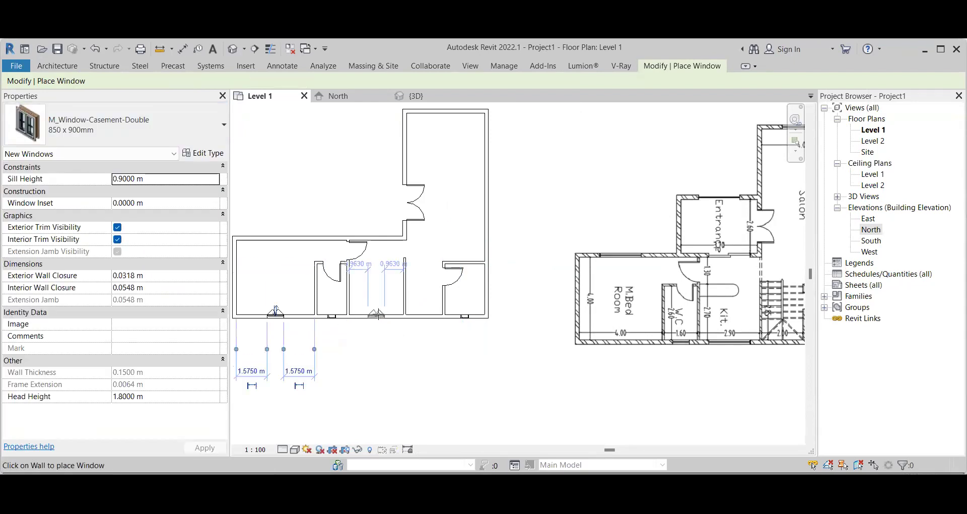
left_click(378, 313)
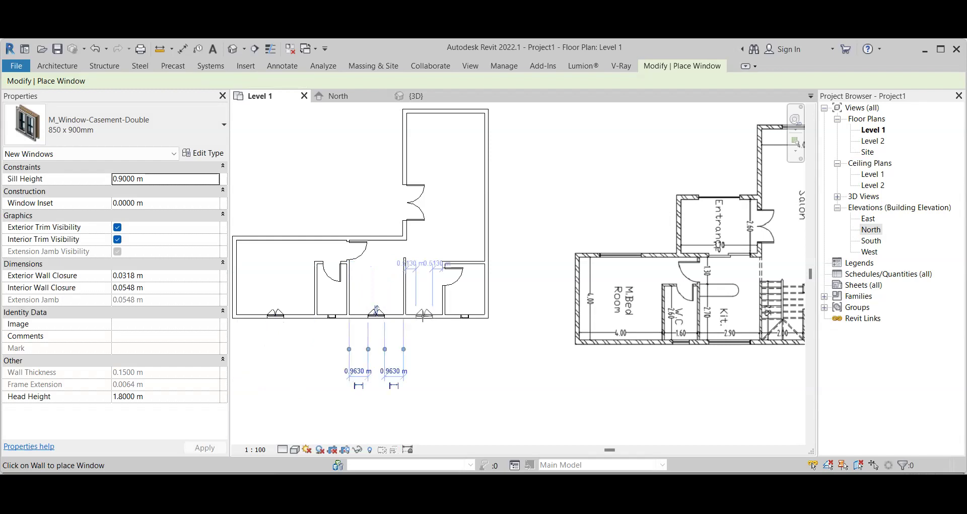
left_click(424, 314)
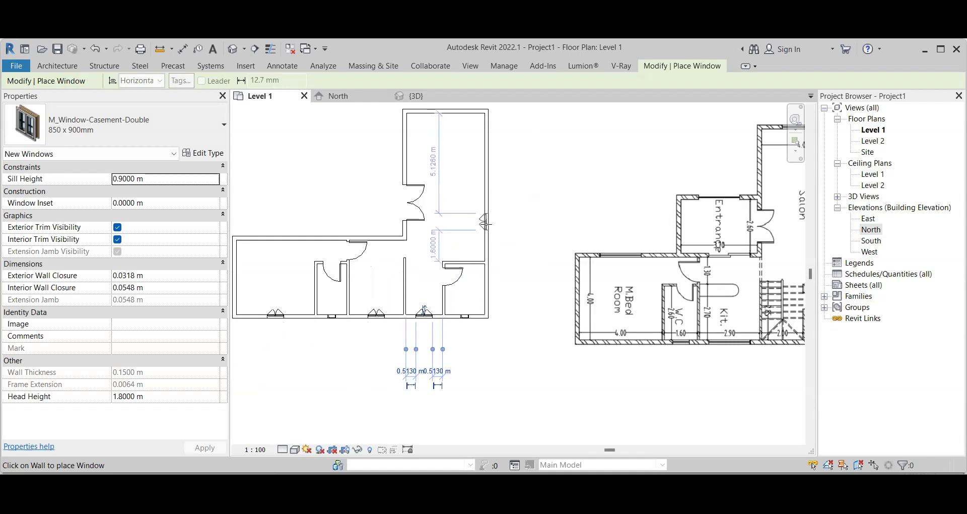
Step: Draw a 2.2 m long Storefront curtain wall in the bedroom's left outer wall, 0.7 m above its lower corner
left_click(72, 69)
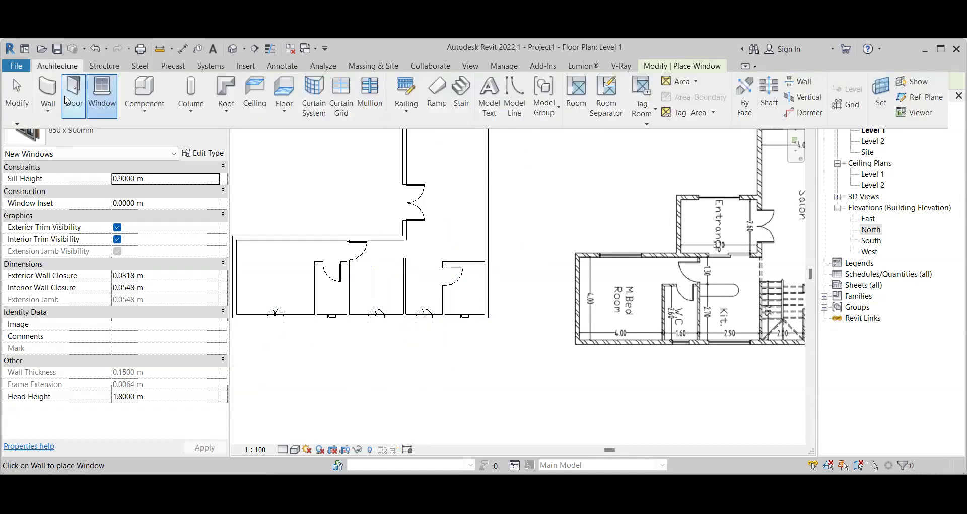
left_click(48, 119)
left_click(72, 132)
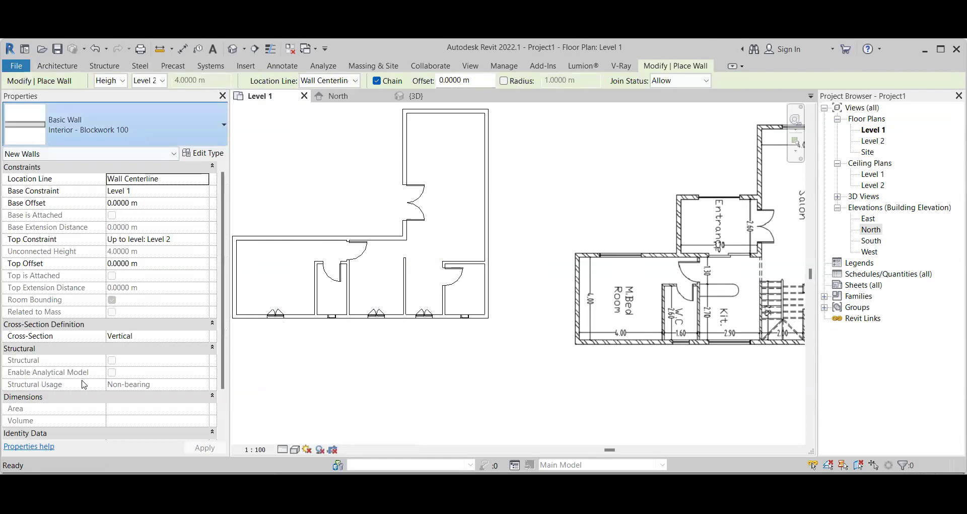
left_click(224, 125)
left_click(49, 397)
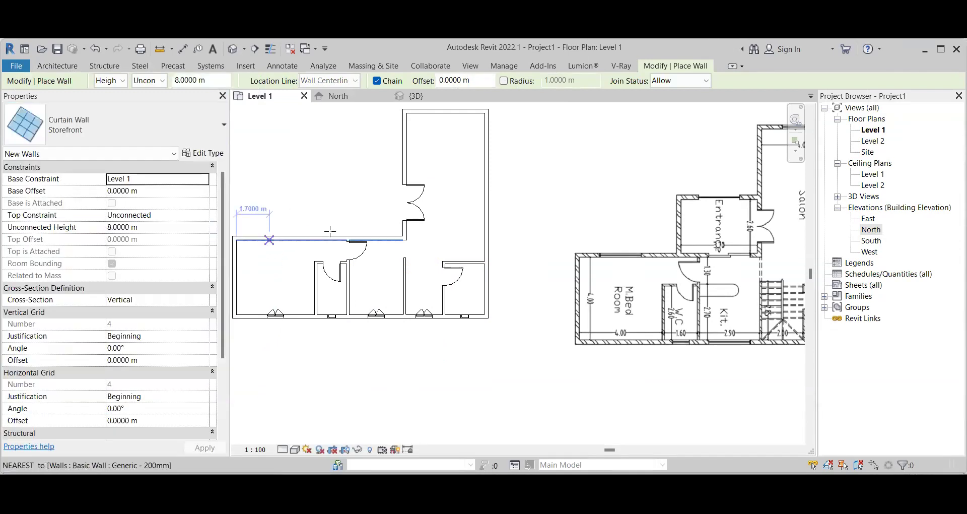
scroll(404, 216, "down", 2)
left_click(278, 284)
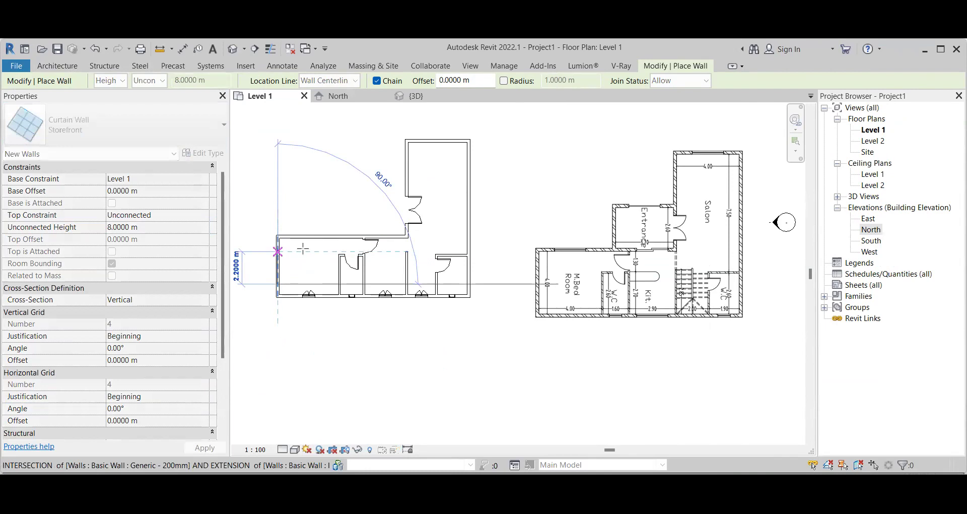
left_click(278, 251)
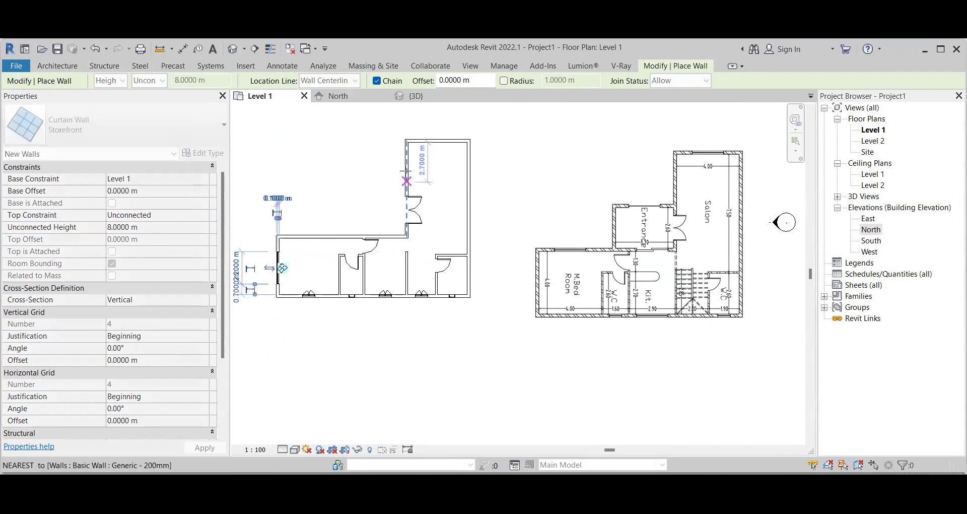
Step: Draw Storefront curtain walls in the salon's right wall, 6.4 m long, and left wall, 1.8 m long, both starting 0.6 m below the upper corners
scroll(405, 177, "up", 2)
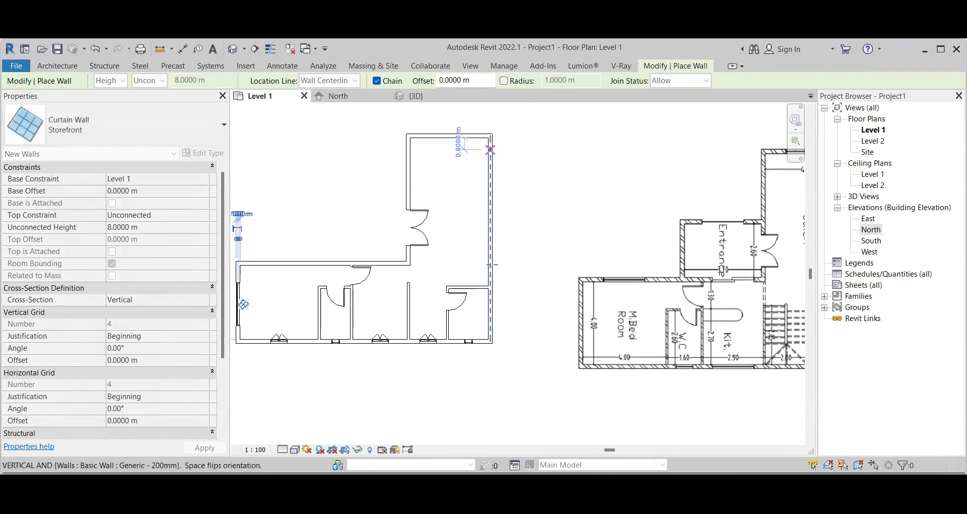
left_click(490, 150)
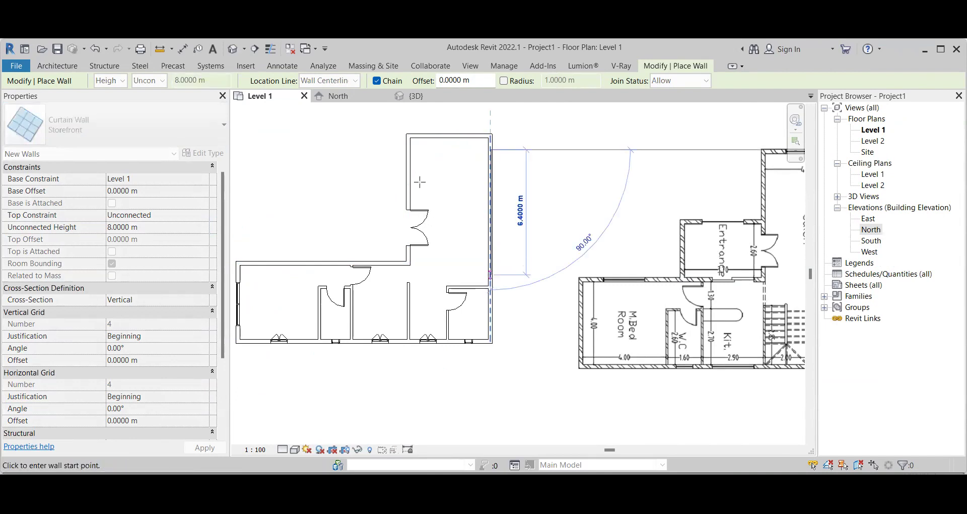
left_click(490, 275)
left_click(408, 149)
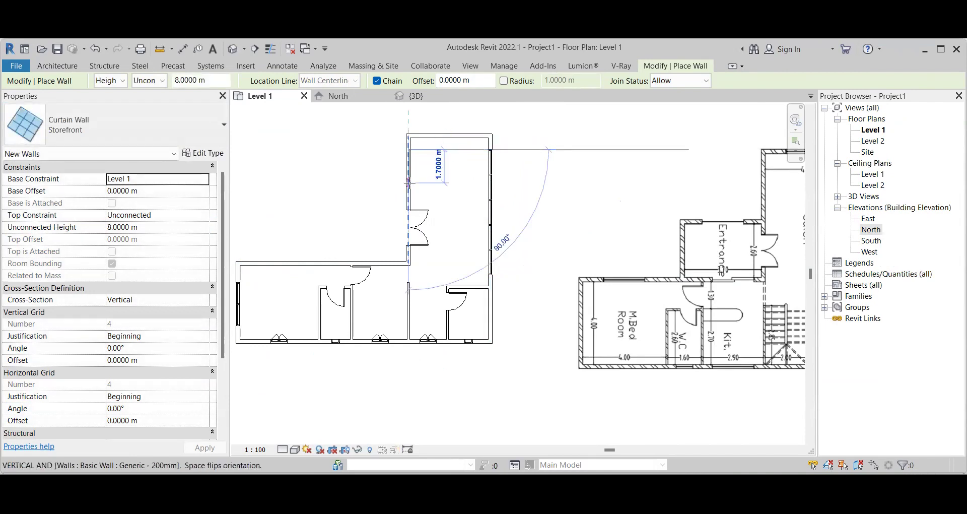
left_click(408, 227)
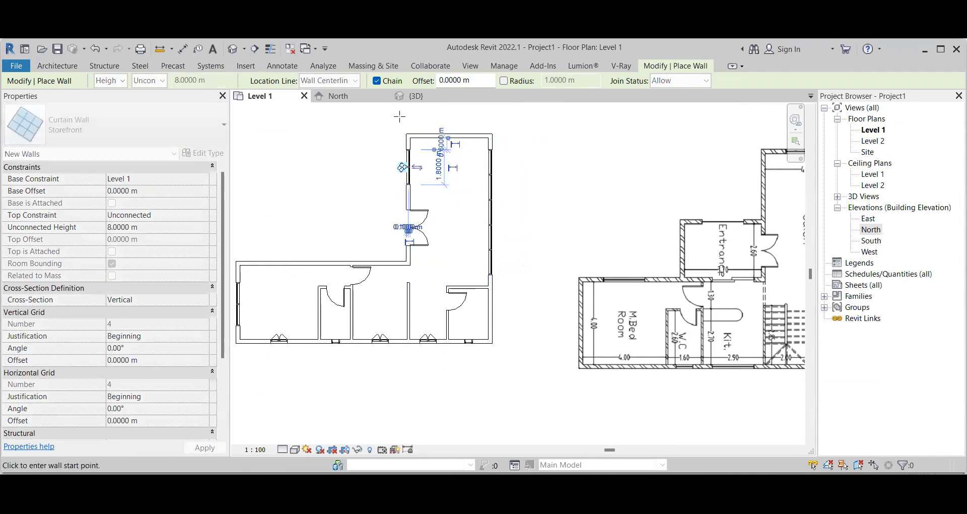
Step: In the 3D view, shorten the salon's 6.4 m long Storefront curtain wall from its top so it stays within the ground floor
left_click(408, 96)
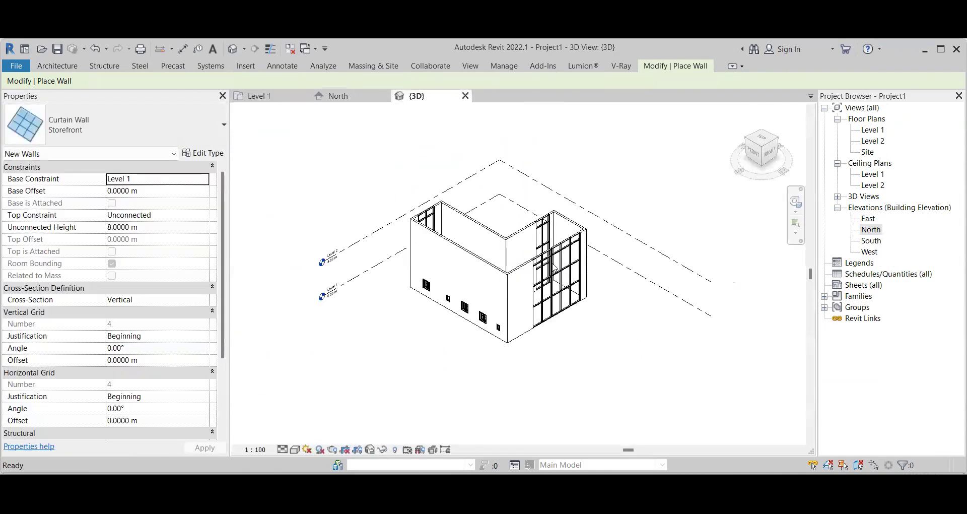
scroll(554, 267, "up", 2)
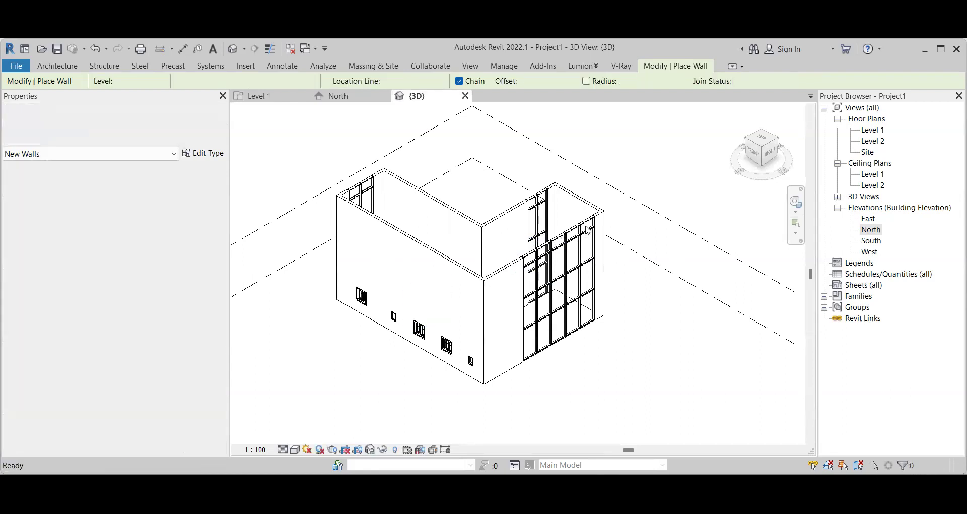
key("Escape")
left_click(560, 236)
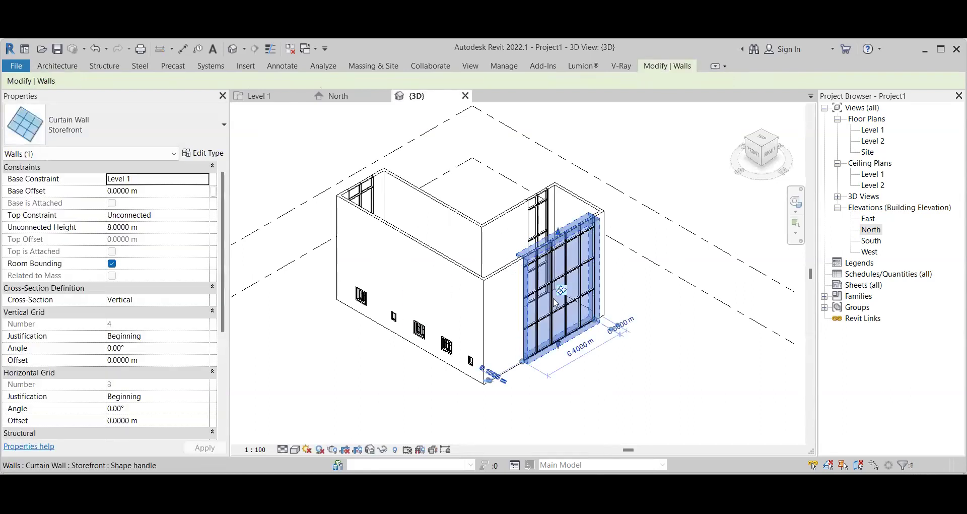
left_click_drag(555, 320, 558, 314)
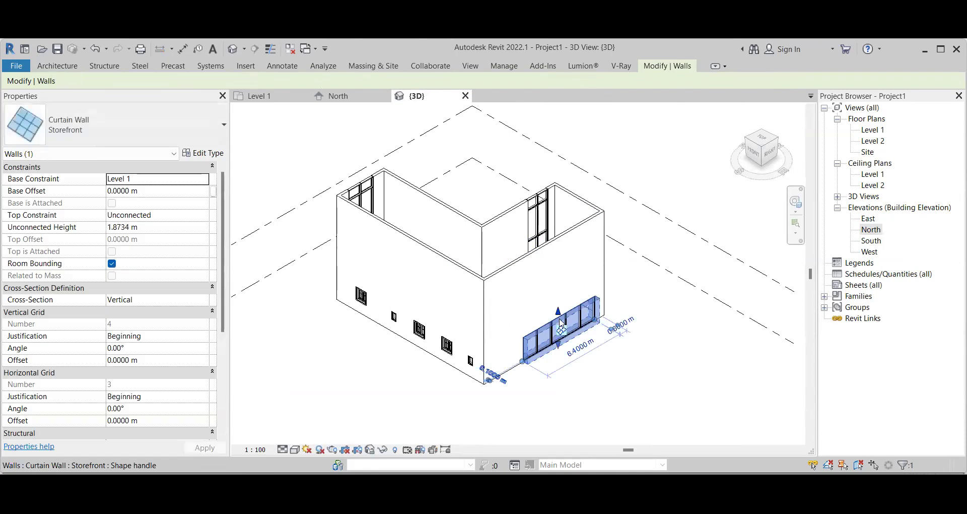
scroll(560, 317, "up", 2)
key("Escape")
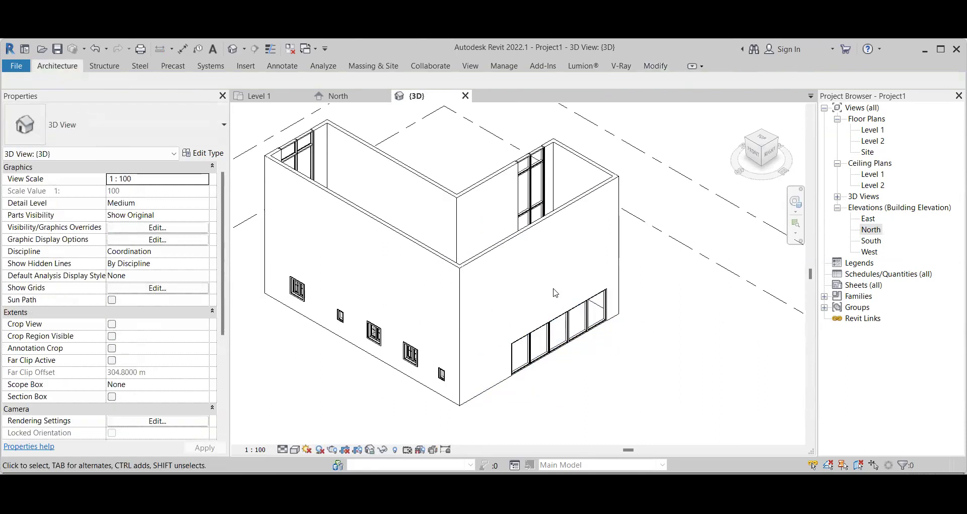
left_click(562, 328)
left_click_drag(557, 300, 558, 282)
key("Escape")
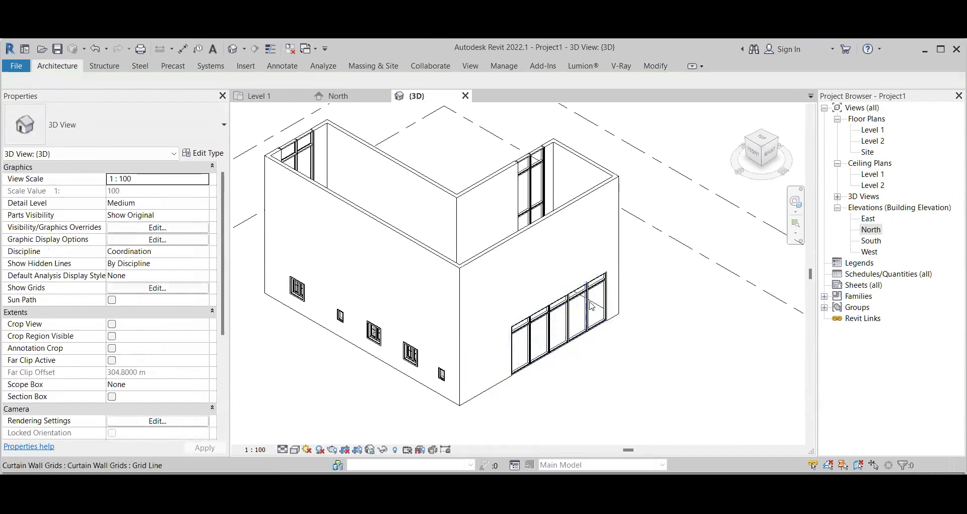
Step: View the building from its front-left corner and lower the bedroom's Storefront curtain wall to about 1.97 m high
scroll(617, 295, "down", 2)
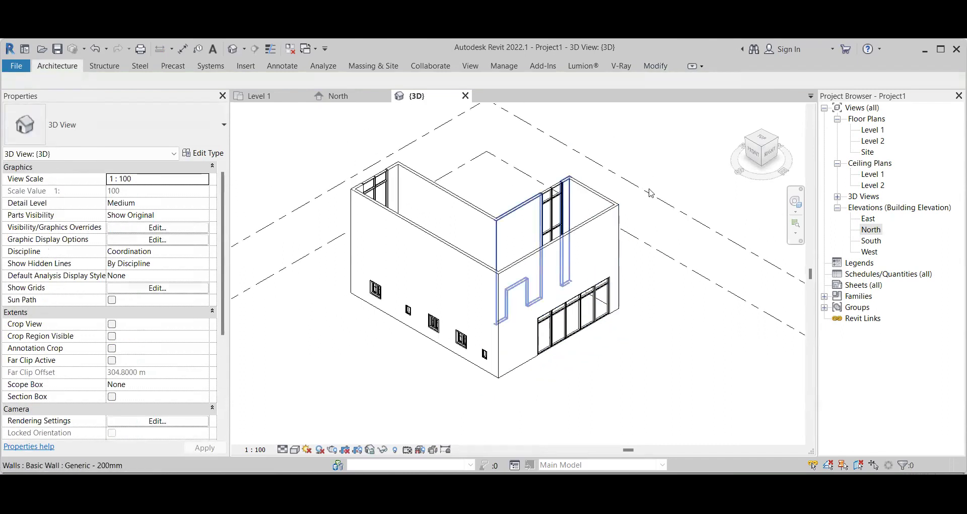
left_click(747, 142)
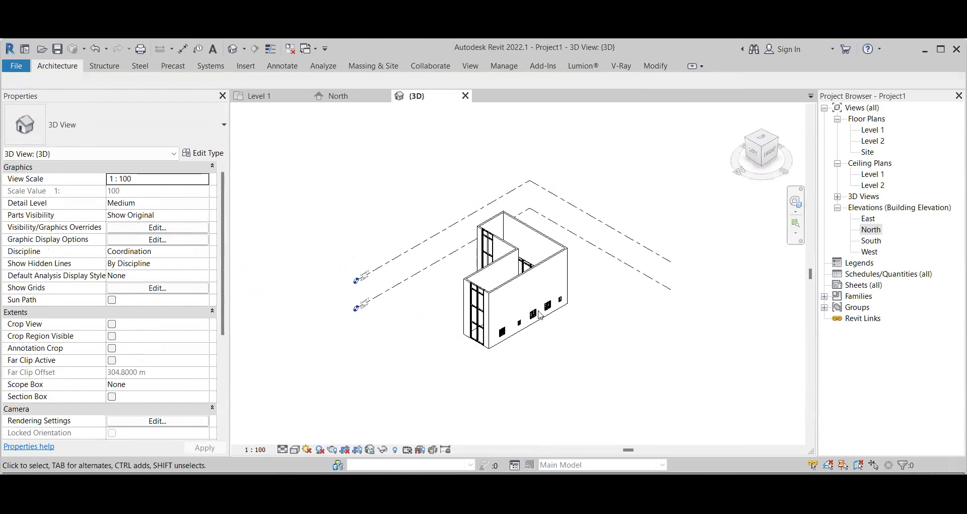
scroll(507, 285, "up", 3)
scroll(507, 286, "up", 3)
left_click(506, 272)
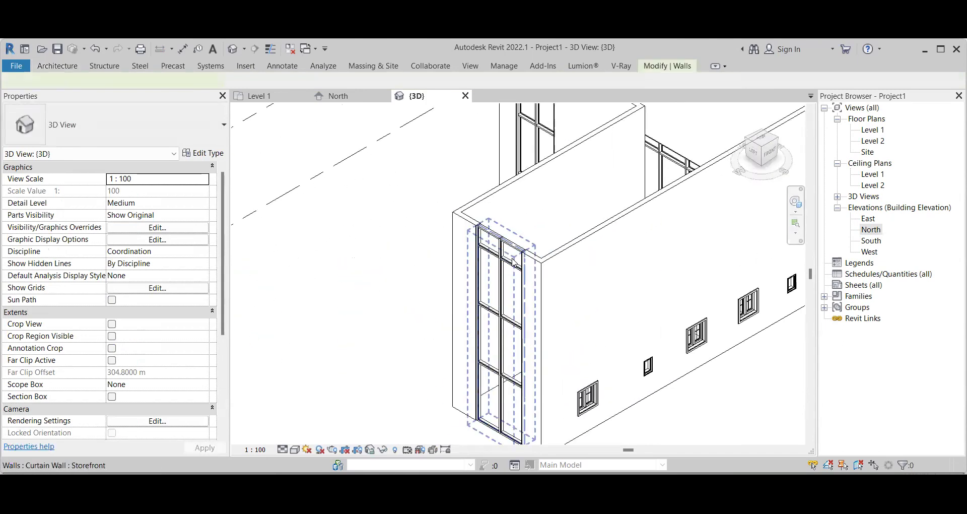
left_click_drag(502, 235, 501, 377)
key("Escape")
scroll(527, 305, "down", 3)
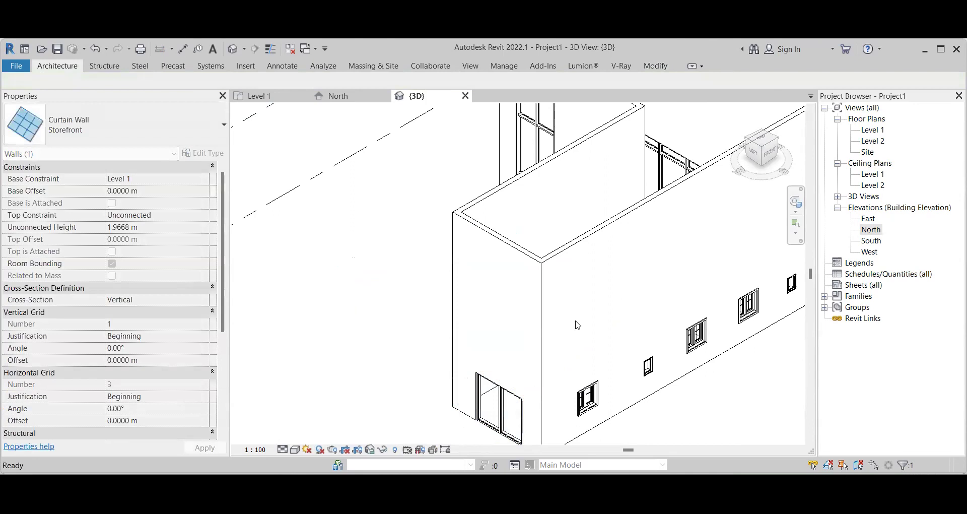
Step: From the left side view, lower the top of the salon's 1.8 m long Storefront curtain wall to about the double door's height
left_click(552, 201)
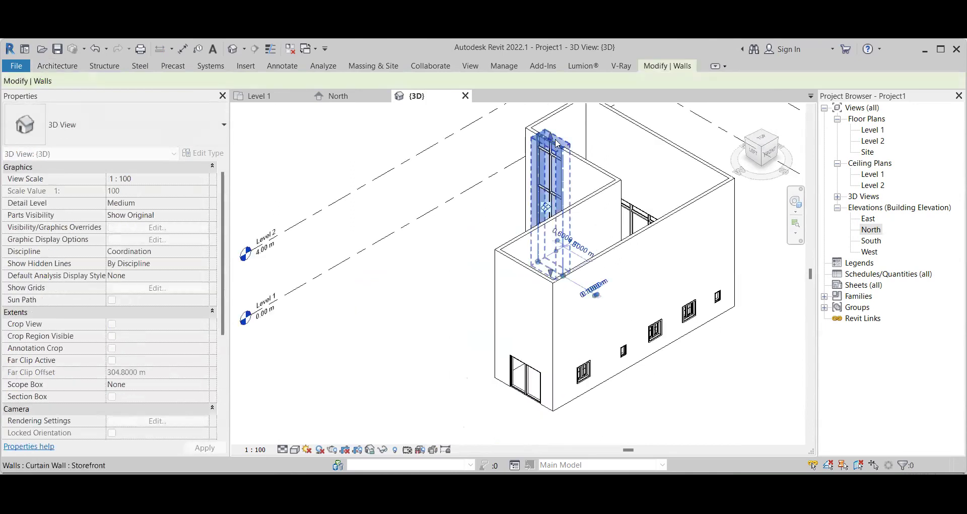
left_click_drag(552, 201, 551, 203)
left_click_drag(758, 151, 574, 258)
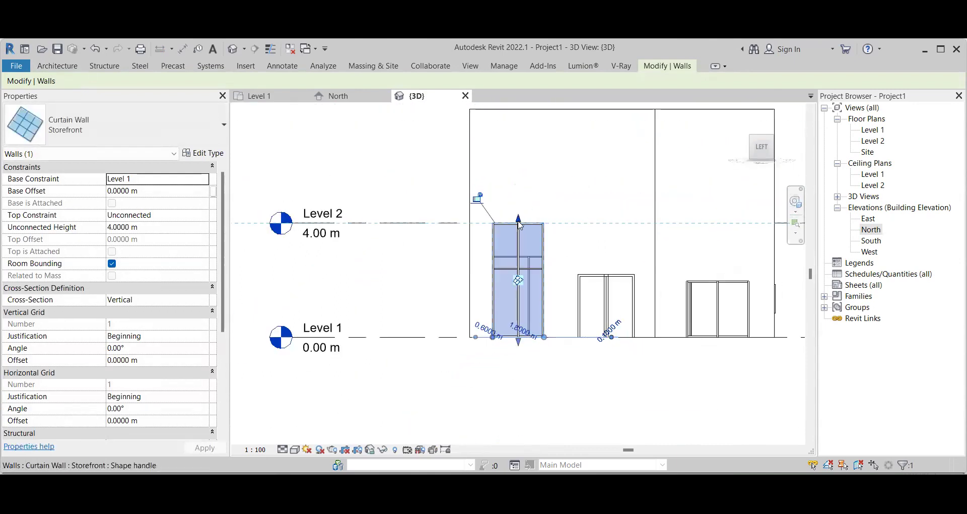
left_click_drag(519, 262, 524, 278)
key("Escape")
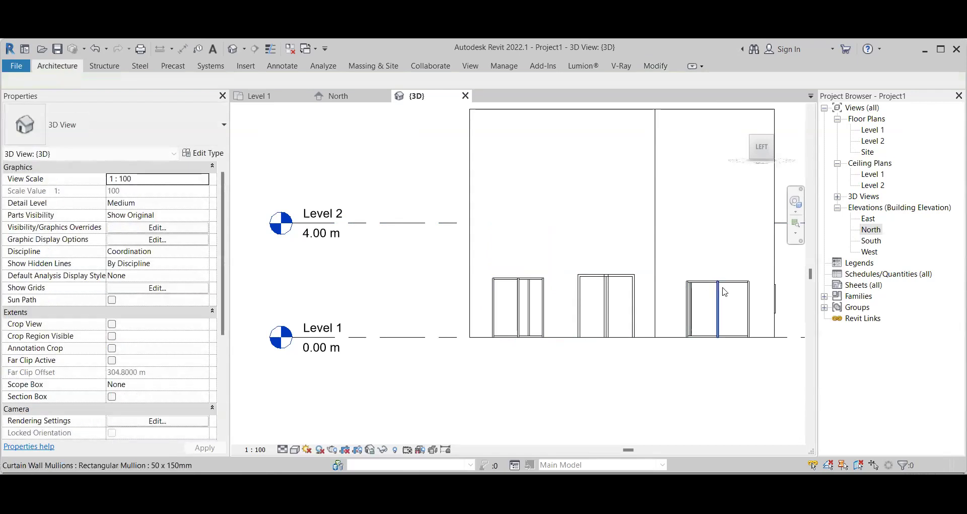
Step: Raise the top of the bedroom's 2.2 m long Storefront curtain wall to about the double door's height
left_click(719, 289)
key("Escape")
left_click(719, 281)
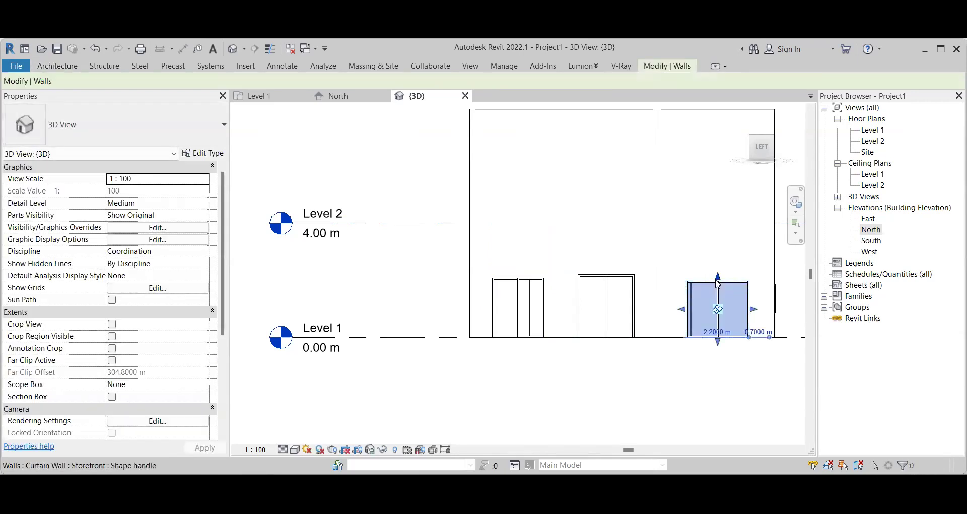
left_click_drag(719, 280, 718, 278)
Step: Fine-tune the top of the salon's 1.8 m long Storefront curtain wall to line up with the bedroom's curtain wall
left_click(540, 291)
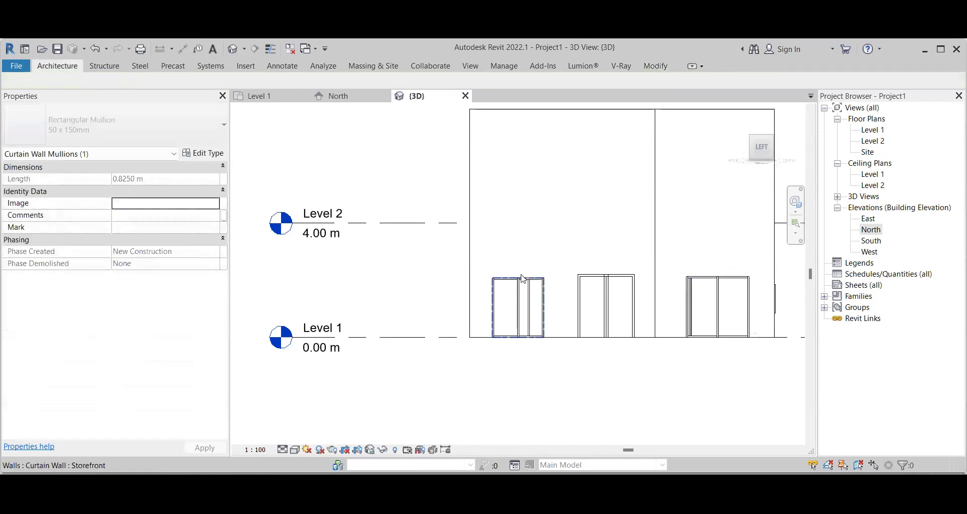
key("Escape")
left_click(520, 280)
mouse_move(518, 278)
left_mouse_down()
mouse_move(520, 269)
mouse_move(522, 279)
left_mouse_up()
key("Escape")
scroll(517, 284, "down", 1)
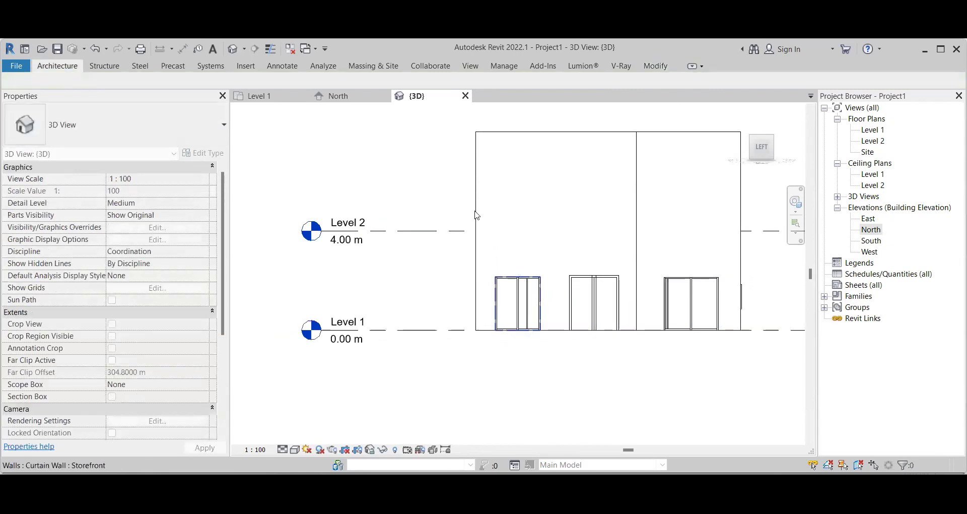
left_click(672, 69)
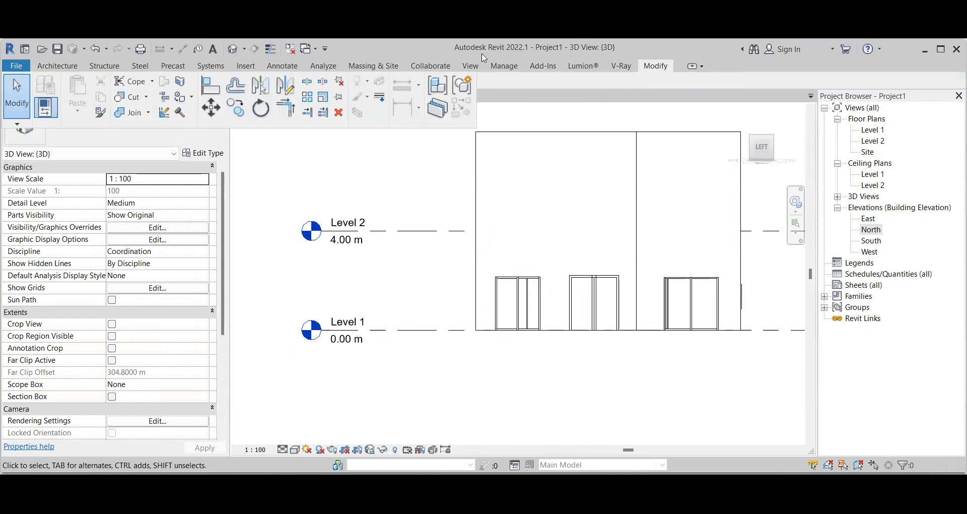
left_click(58, 68)
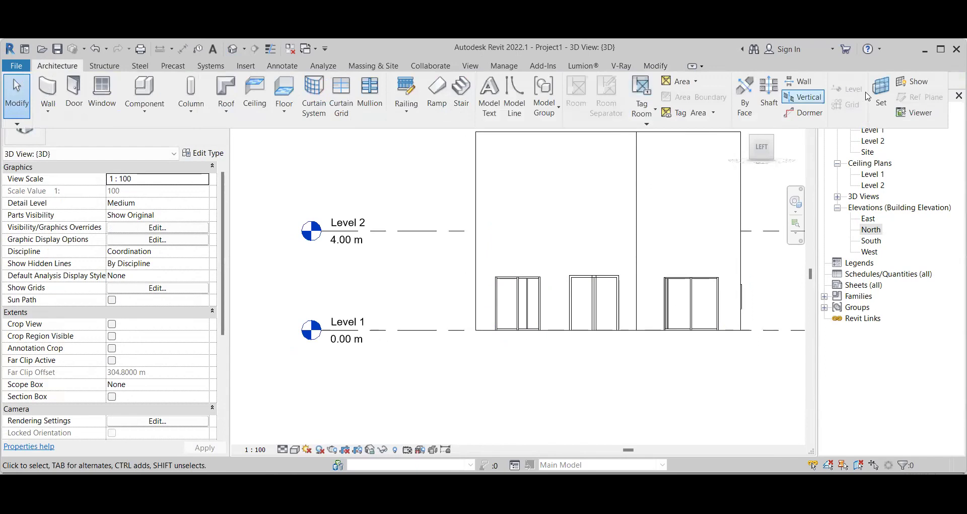
Step: Try to draw a model line across the left side view of the building
left_click(514, 103)
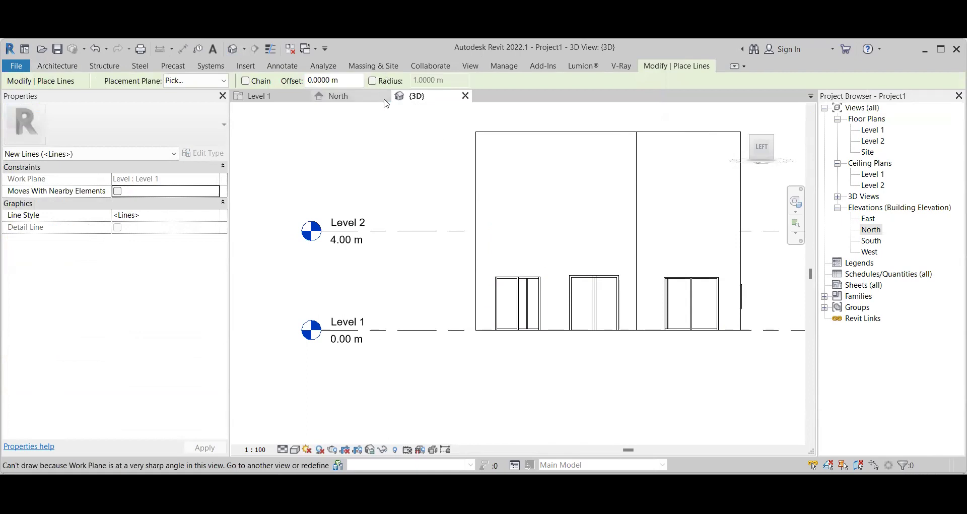
left_click(57, 66)
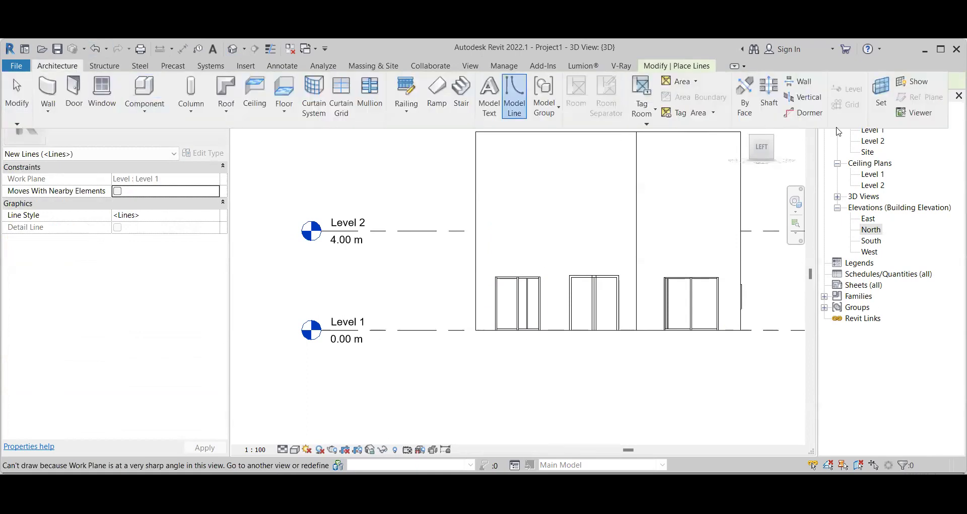
left_click(316, 130)
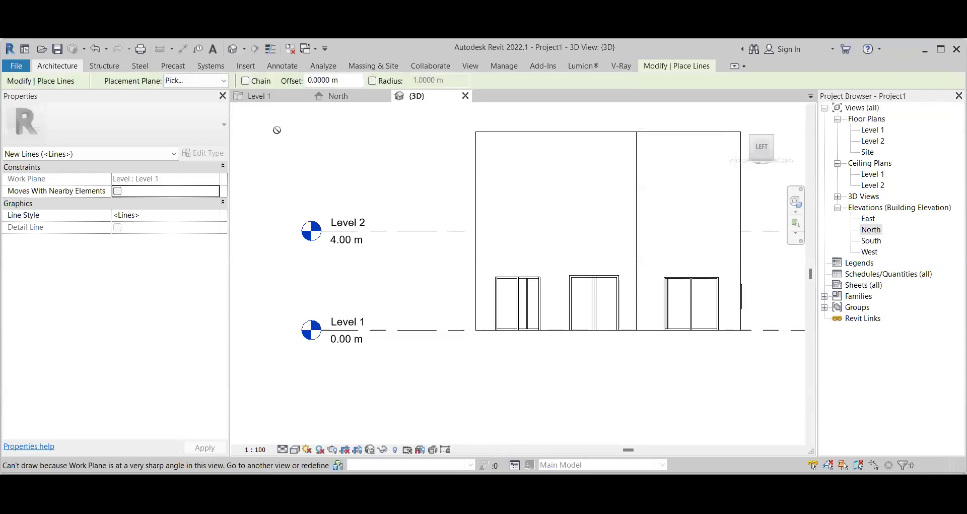
left_click(412, 220)
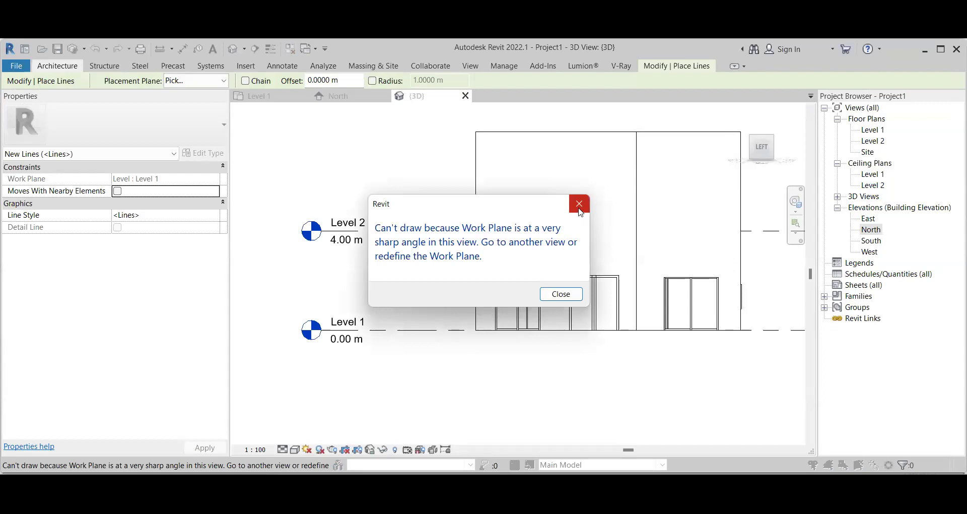
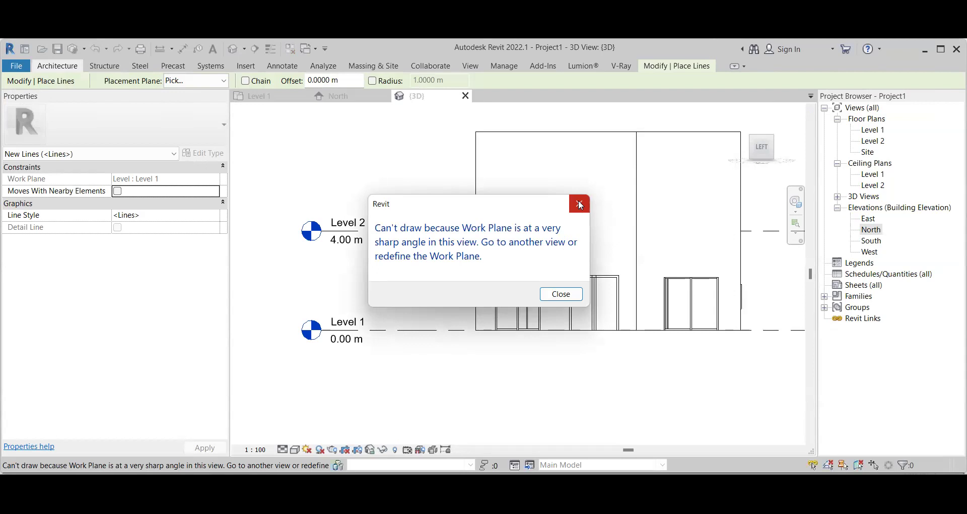
left_click(580, 204)
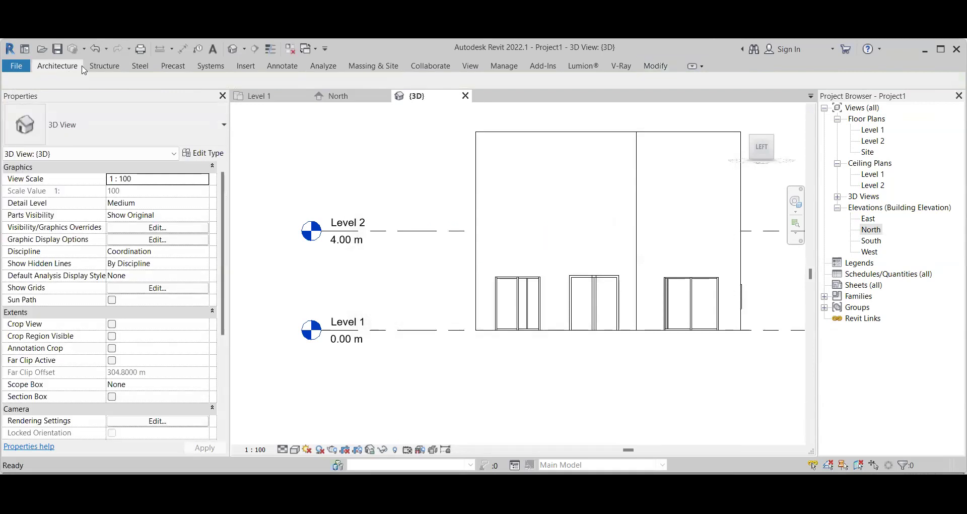
left_click(76, 66)
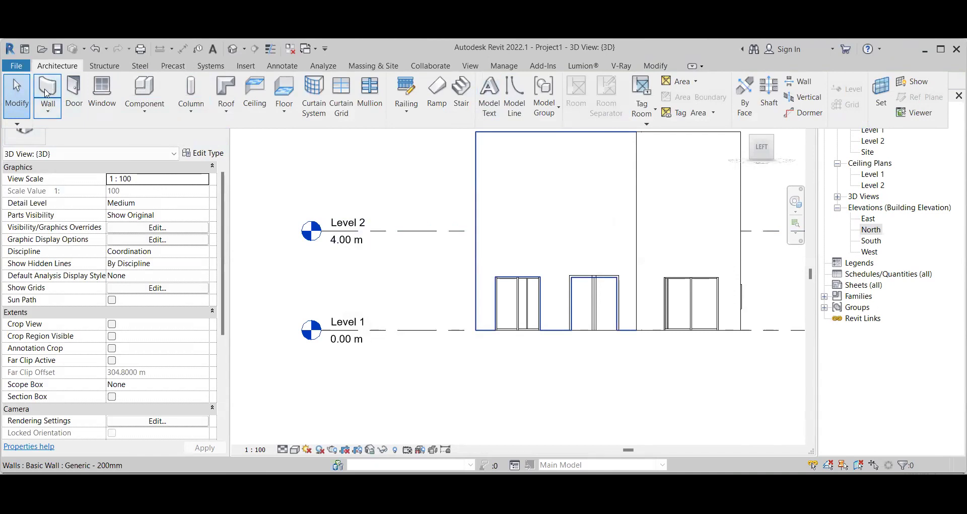
scroll(355, 262, "down", 4)
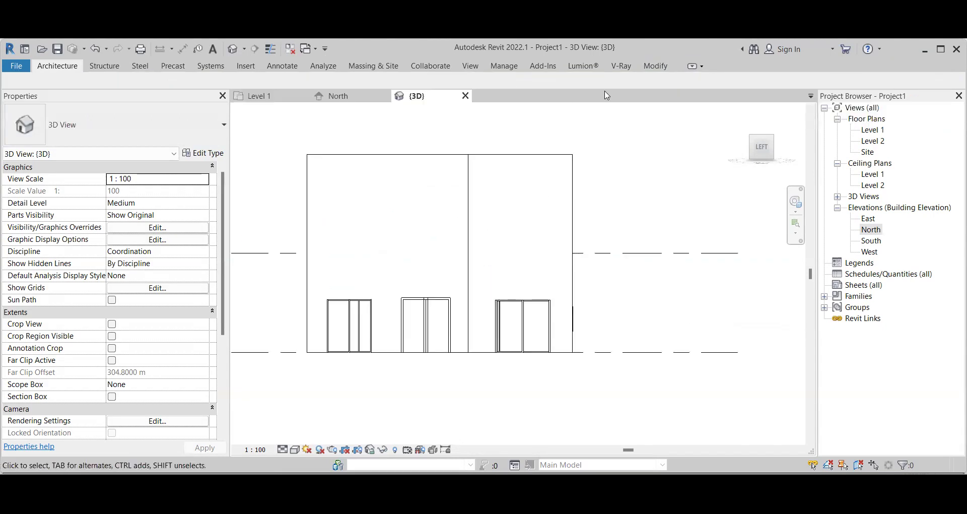
left_click(664, 67)
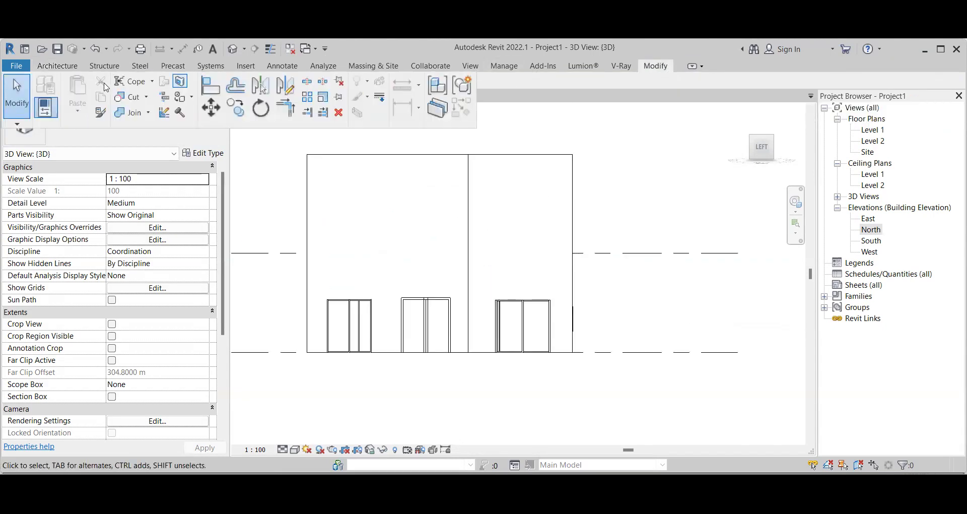
left_click(58, 67)
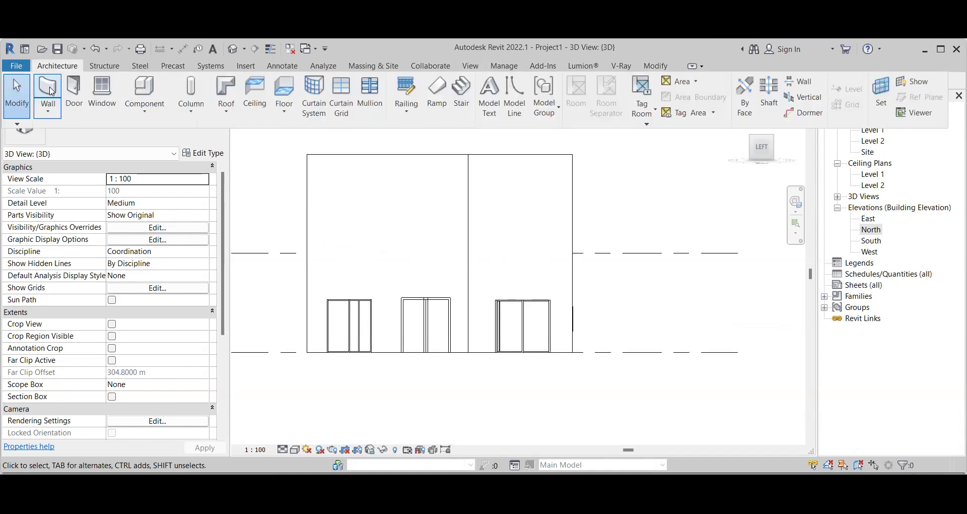
left_click(43, 109)
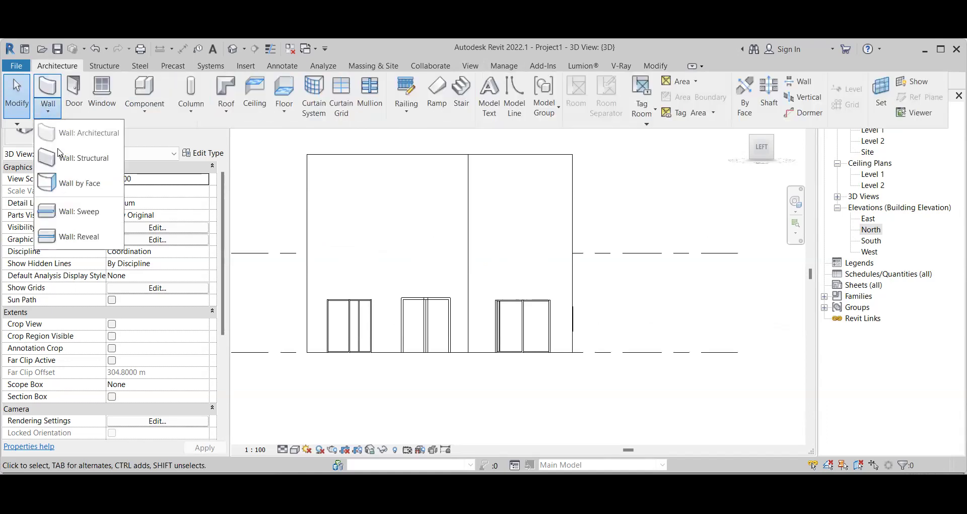
left_click(537, 134)
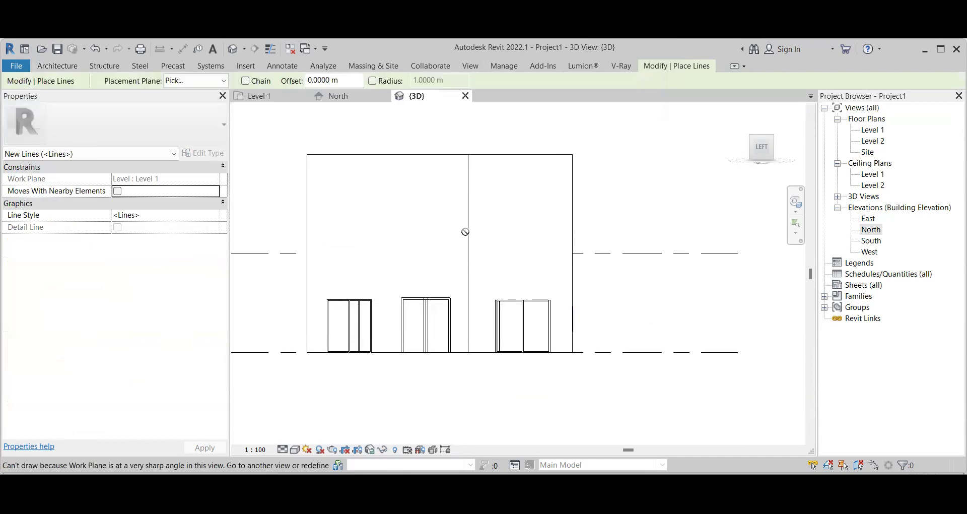
left_click(57, 66)
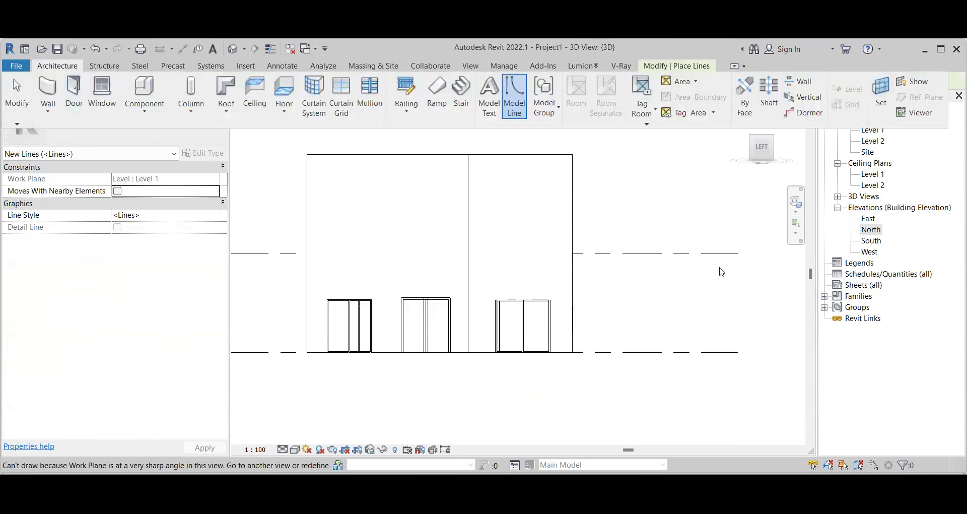
key("Escape")
Step: Copy the Level 1 line 2.1340 m upward to the top of the double door in the left side view
left_click(637, 338)
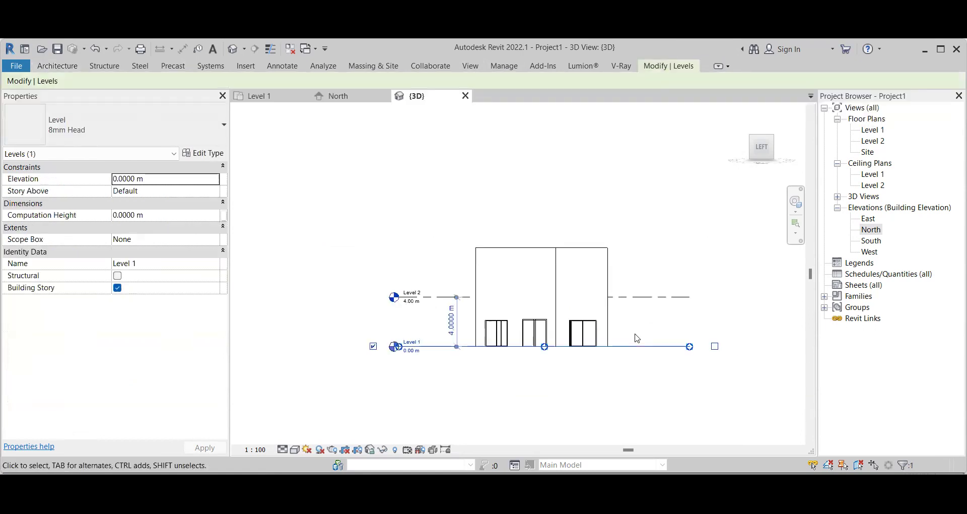
scroll(637, 339, "up", 1)
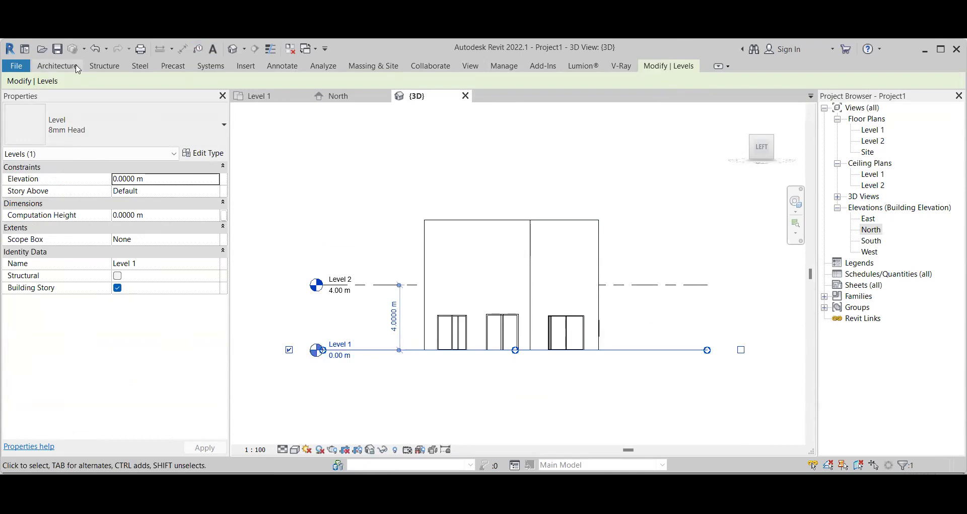
left_click(688, 69)
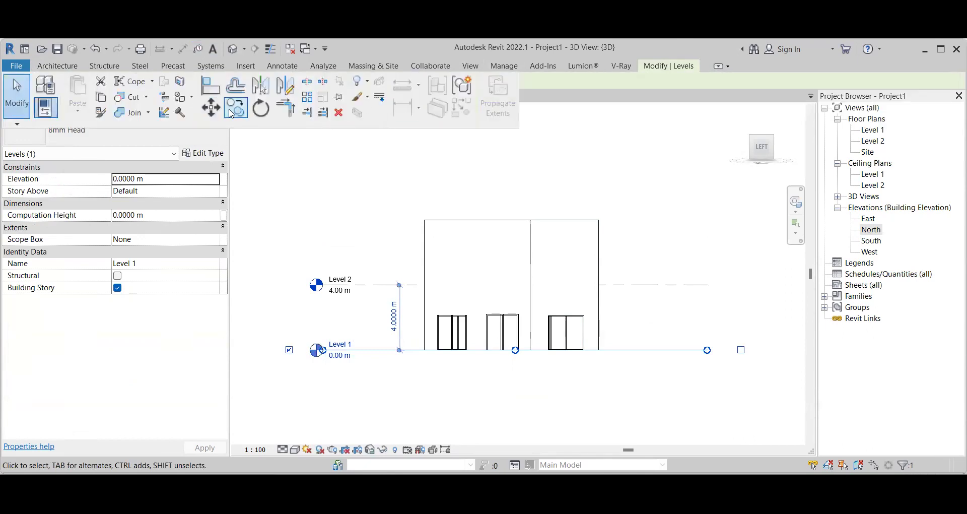
left_click(232, 111)
left_click(487, 350)
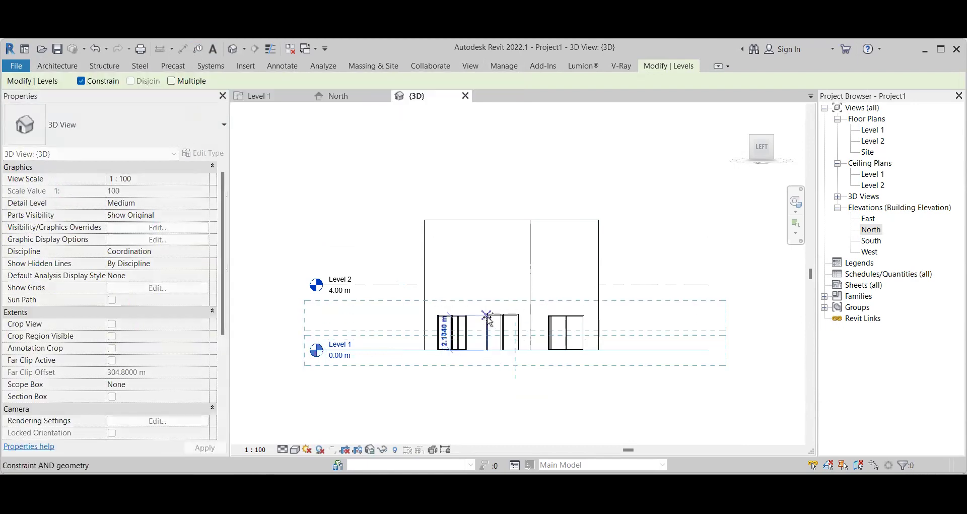
left_click(488, 316)
scroll(579, 318, "up", 5)
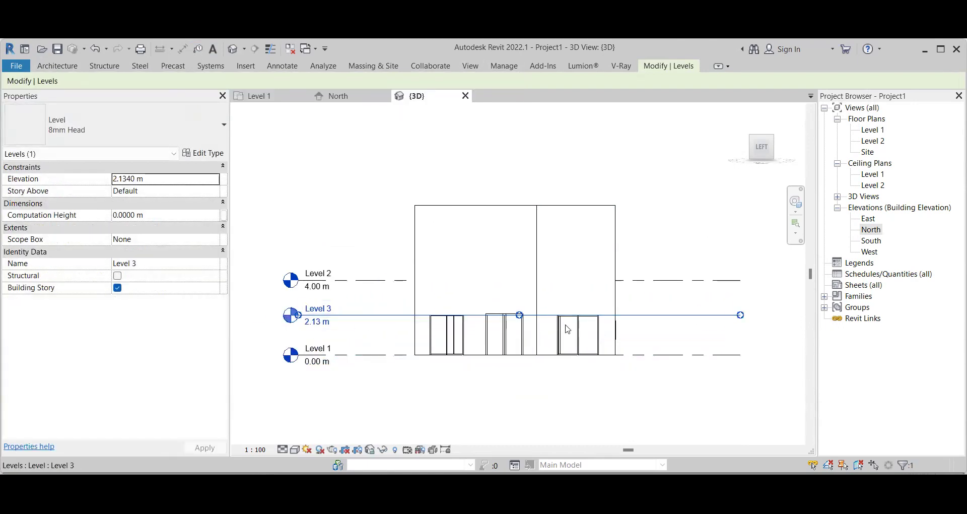
key("Escape")
Step: Switch the left side view to Wireframe and compare the heights of the openings with the copied level line
scroll(443, 328, "down", 5)
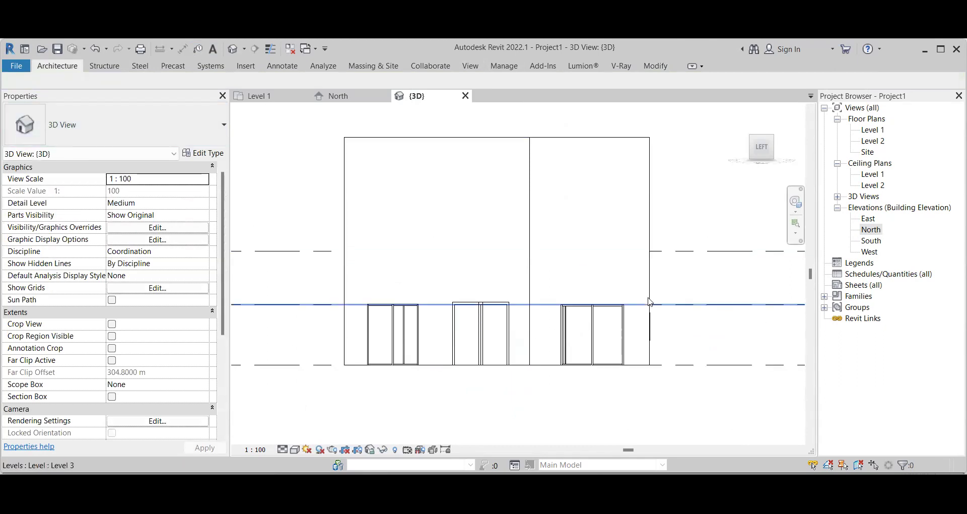
left_click(295, 450)
left_click(309, 401)
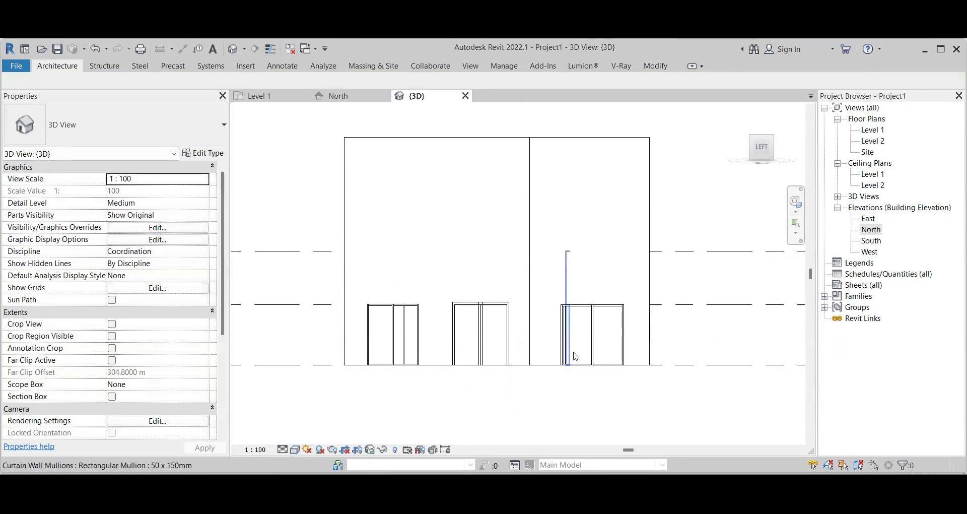
left_click(296, 449)
left_click(325, 388)
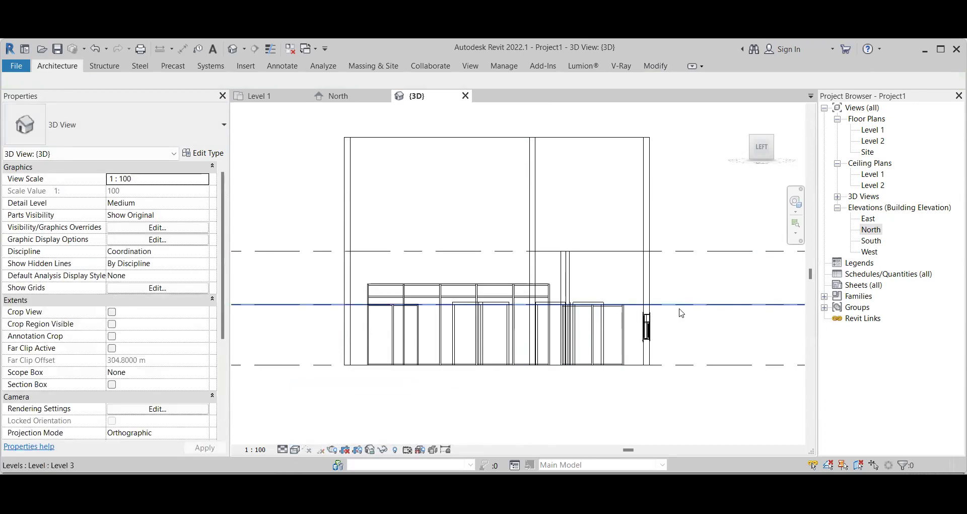
scroll(682, 313, "up", 1)
scroll(679, 312, "up", 1)
scroll(679, 312, "down", 1)
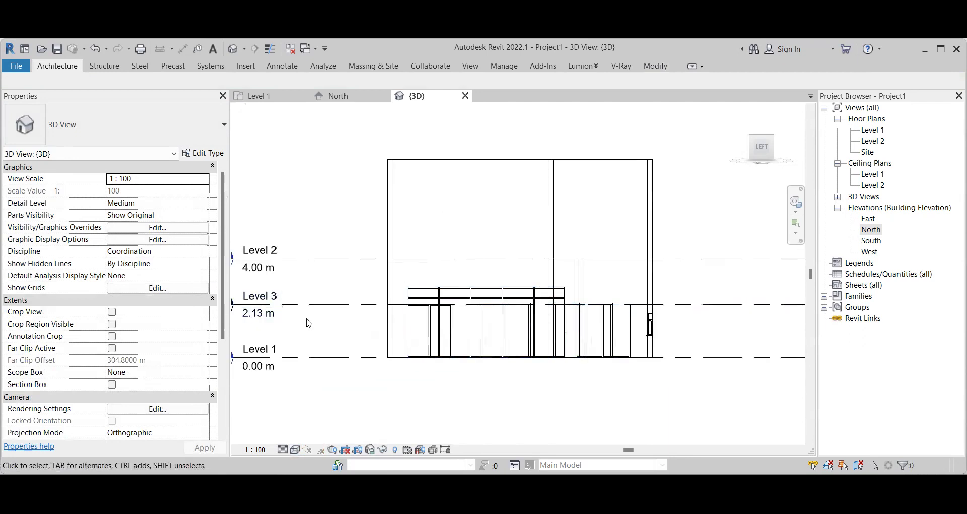
Step: Undo the Wireframe display and the copied level, and check the Level 1 floor plan before returning to the 3D view
left_click(96, 49)
left_click(95, 48)
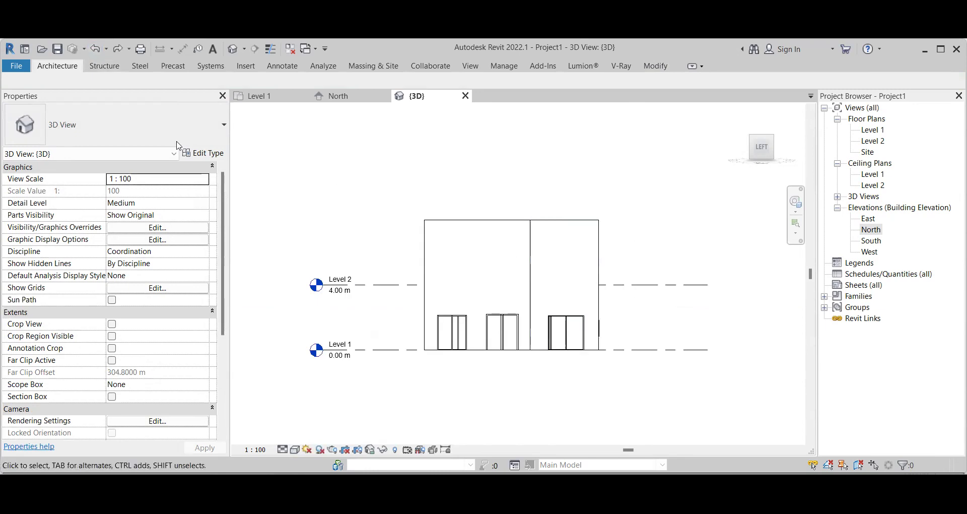
left_click(263, 96)
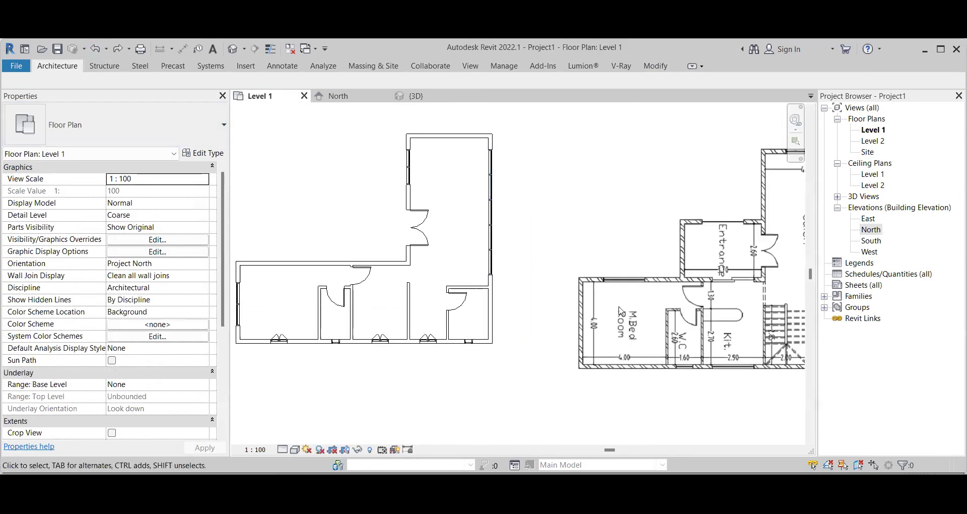
left_click(416, 96)
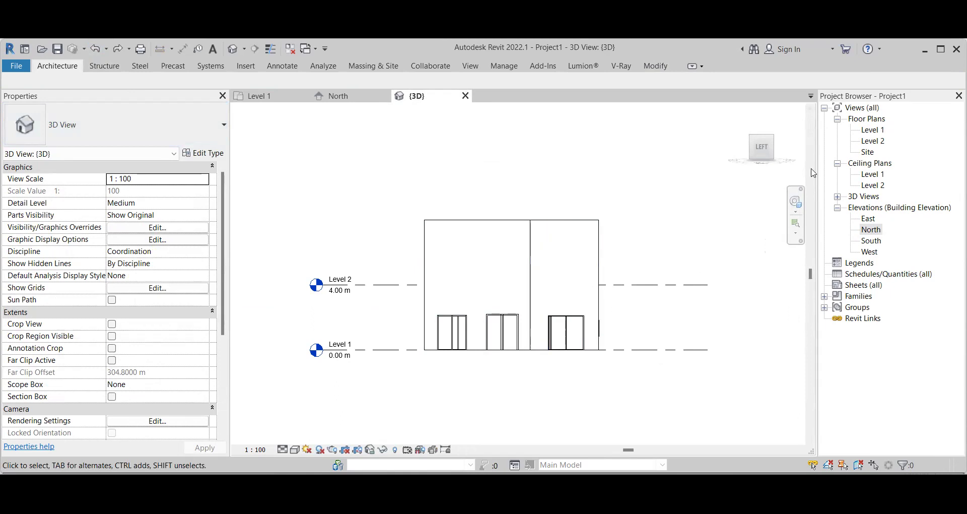
Step: View the building from its front-left corner and apply a visual style that shows coloured surfaces
left_click(796, 202)
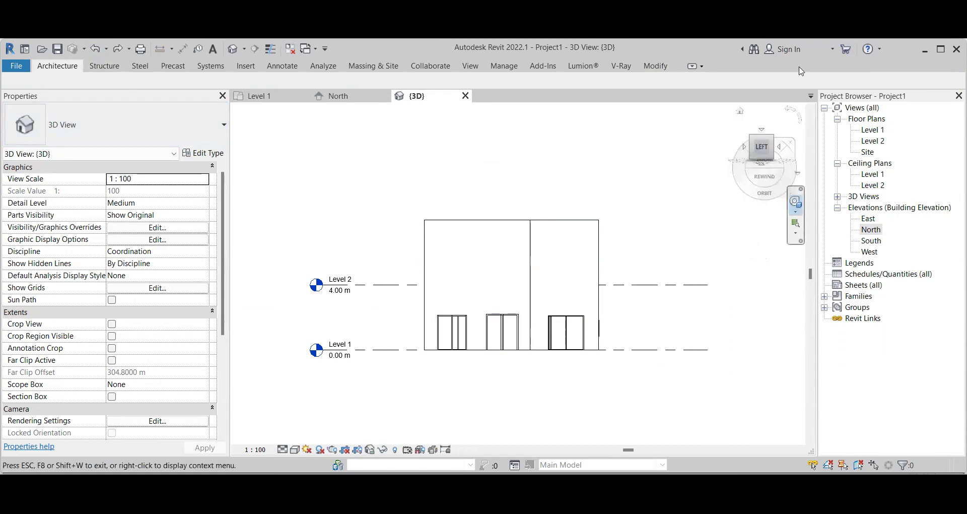
left_click(774, 135)
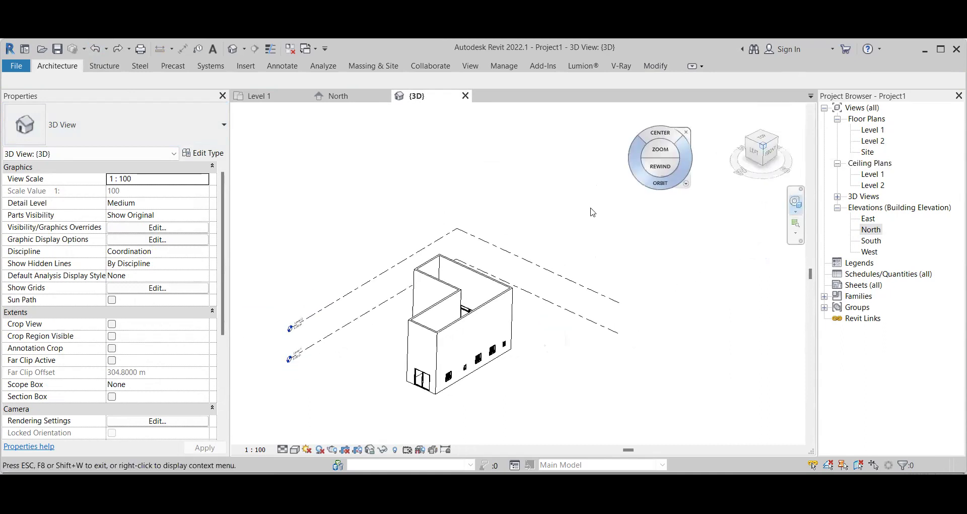
left_click(305, 447)
left_click(352, 431)
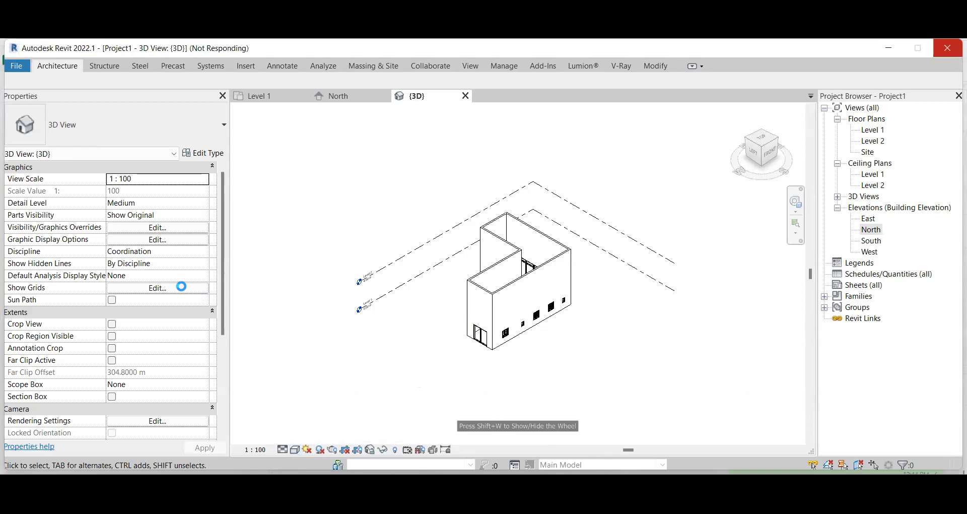
Step: Enable the Section Box for the 3D view and lower its top face to cut through the upper part of the walls
left_click(112, 396)
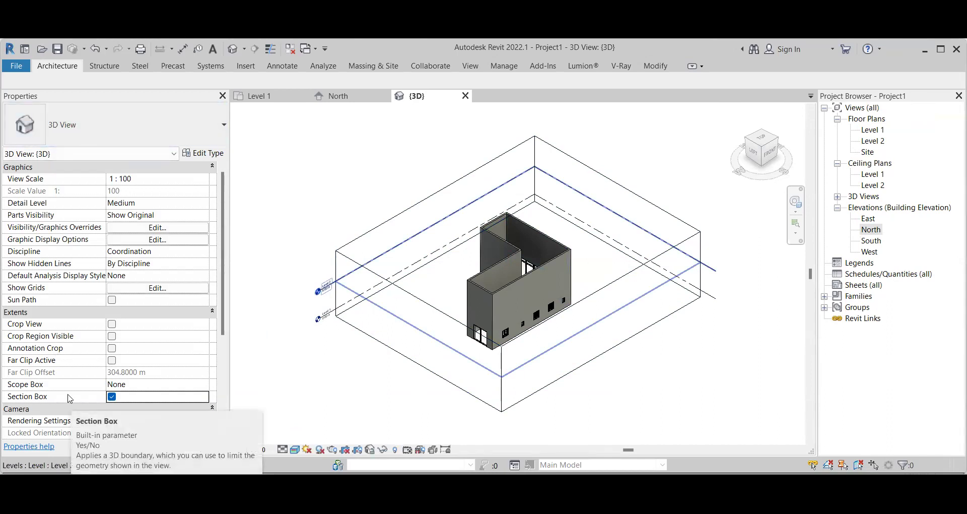
left_click(377, 276)
left_click_drag(519, 240, 522, 280)
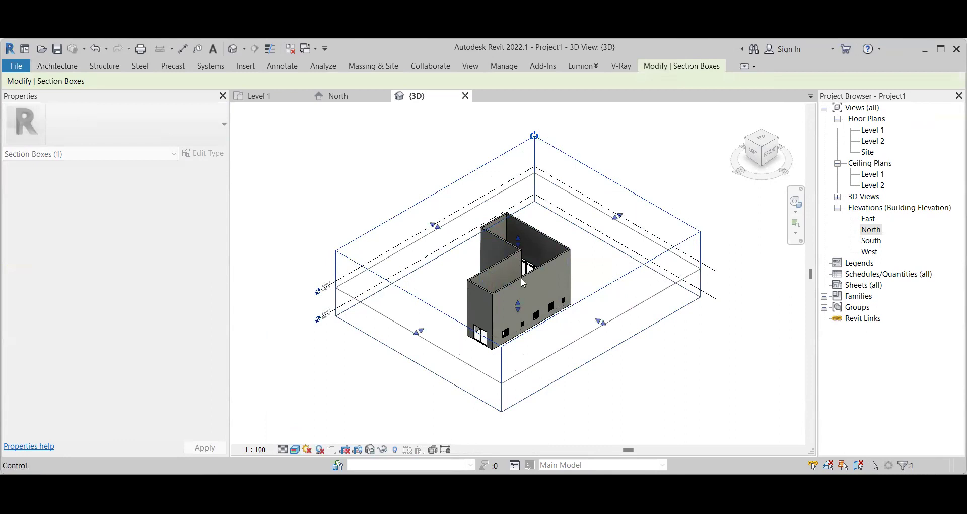
Step: Inspect the interior walls, doors, windows and curtain walls in the sectioned 3D view
scroll(523, 298, "up", 5)
scroll(523, 298, "up", 3)
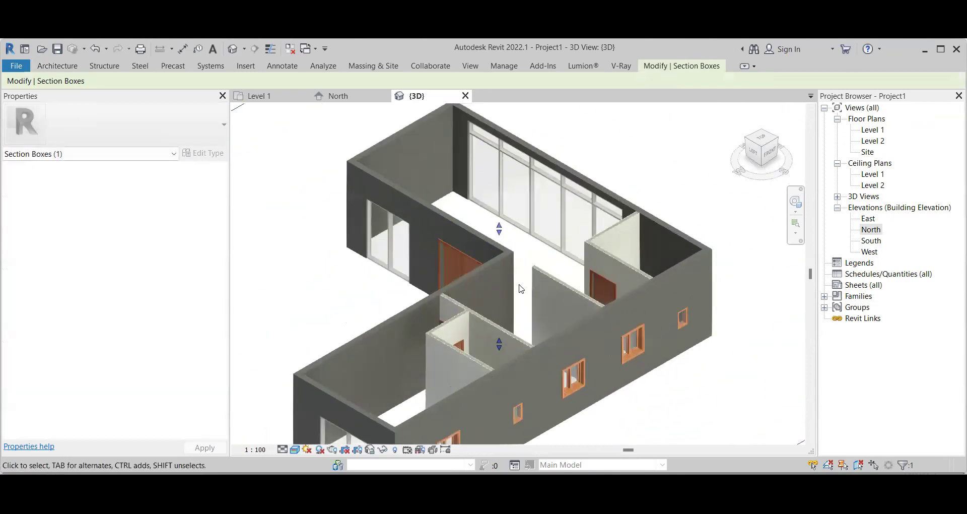
scroll(613, 330, "up", 2)
scroll(636, 371, "up", 2)
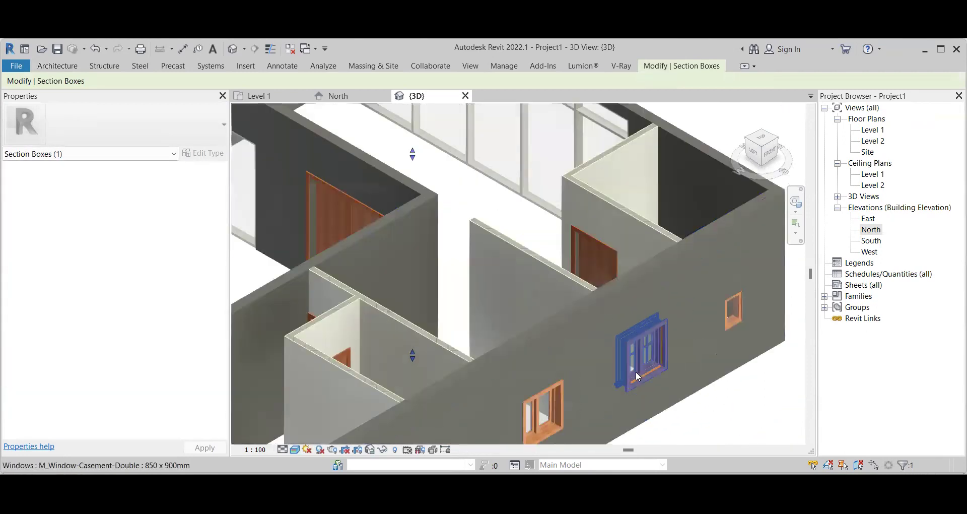
scroll(635, 237, "down", 5)
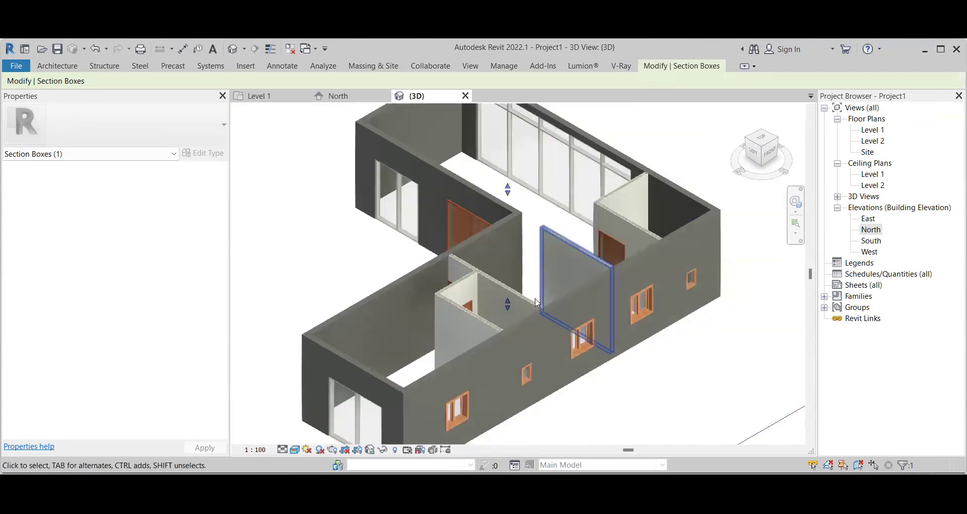
scroll(492, 307, "up", 4)
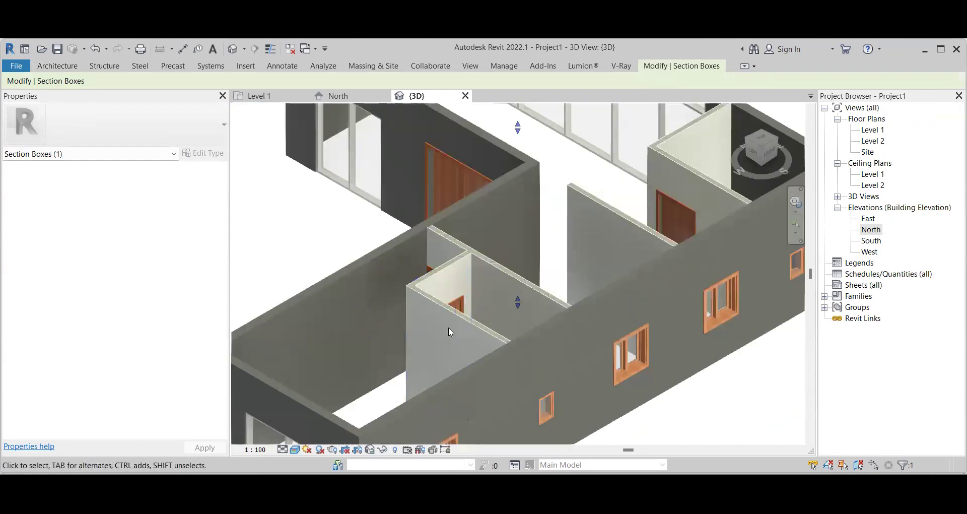
scroll(450, 327, "up", 2)
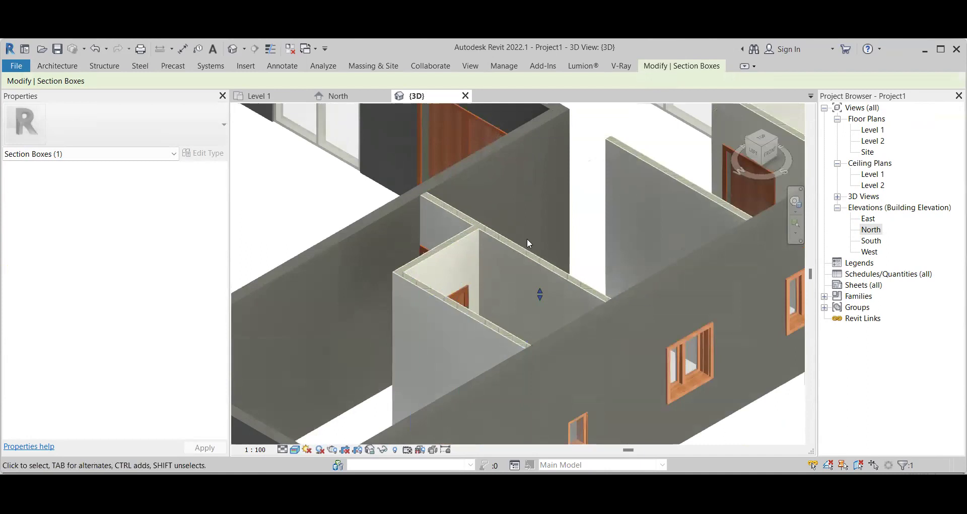
Step: Duplicate the wall type of the short end wall with the glazed opening as a new type named 1
scroll(527, 240, "up", 3)
scroll(527, 242, "down", 6)
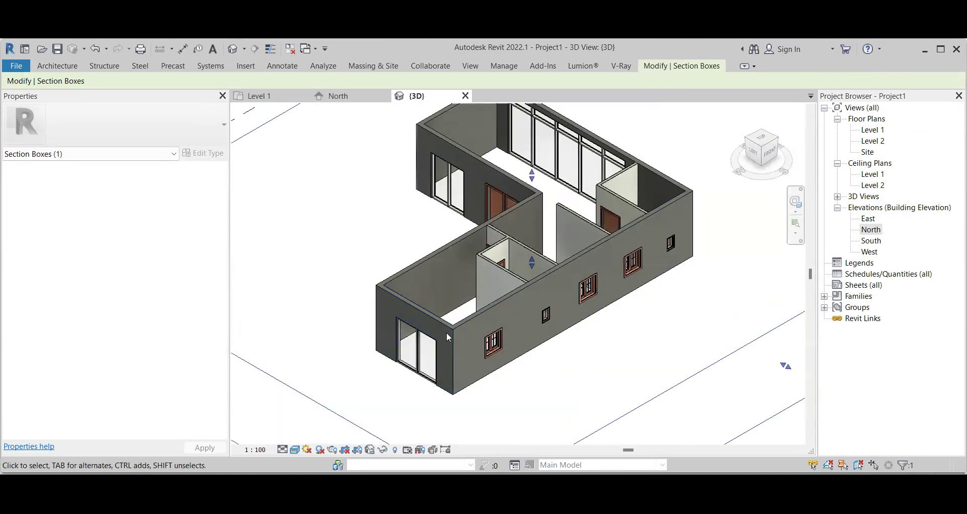
left_click(445, 334)
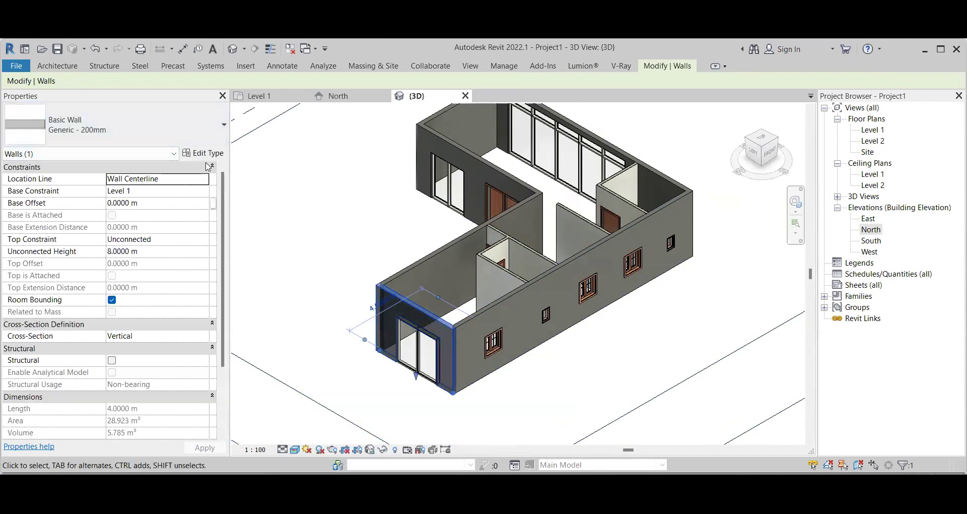
left_click(204, 157)
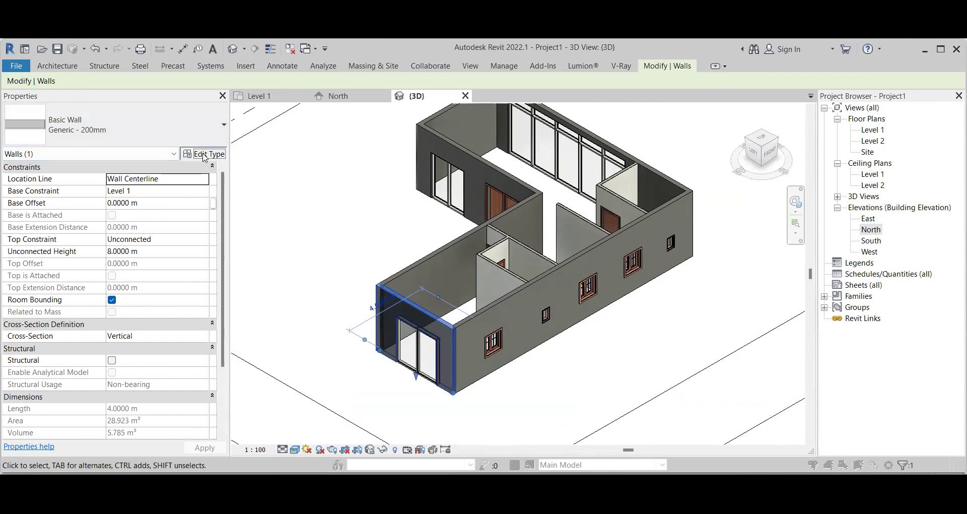
left_click(881, 141)
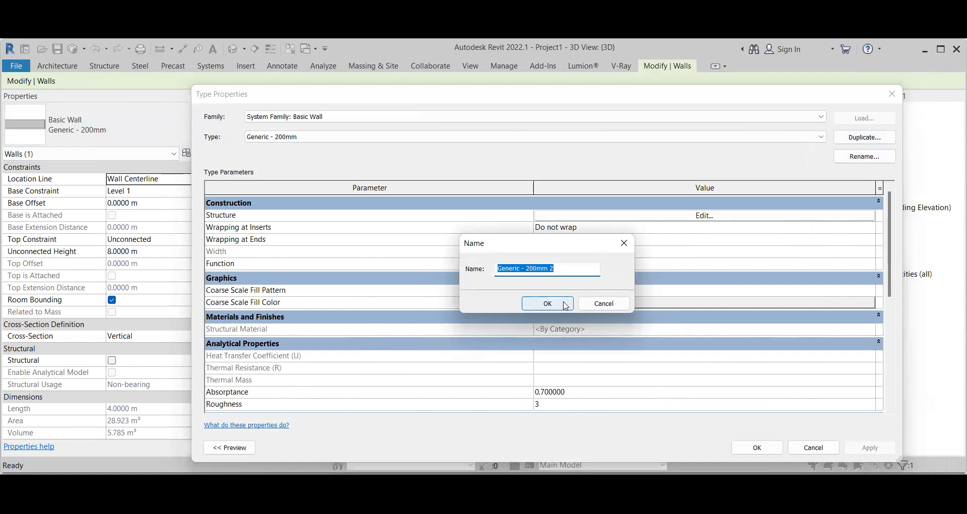
left_click(565, 268)
left_click_drag(518, 269, 465, 273)
type("1")
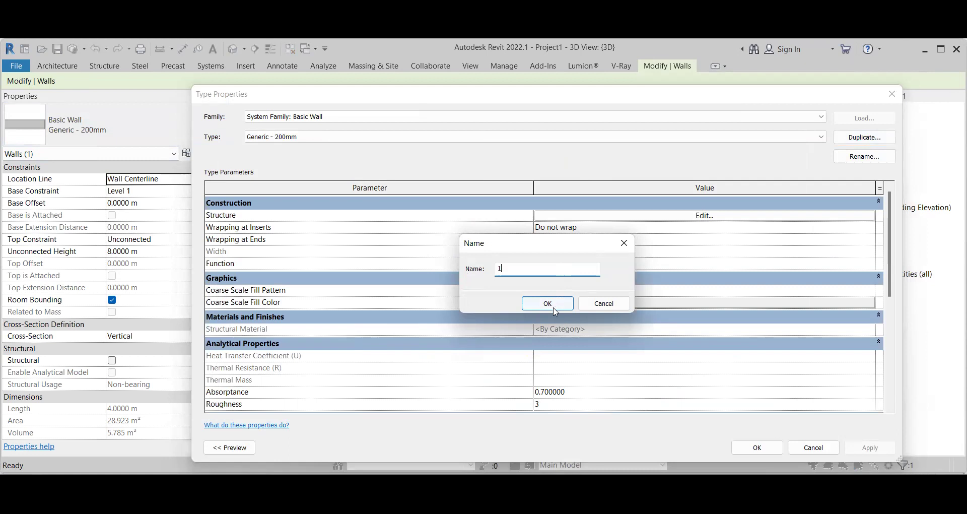
left_click(548, 303)
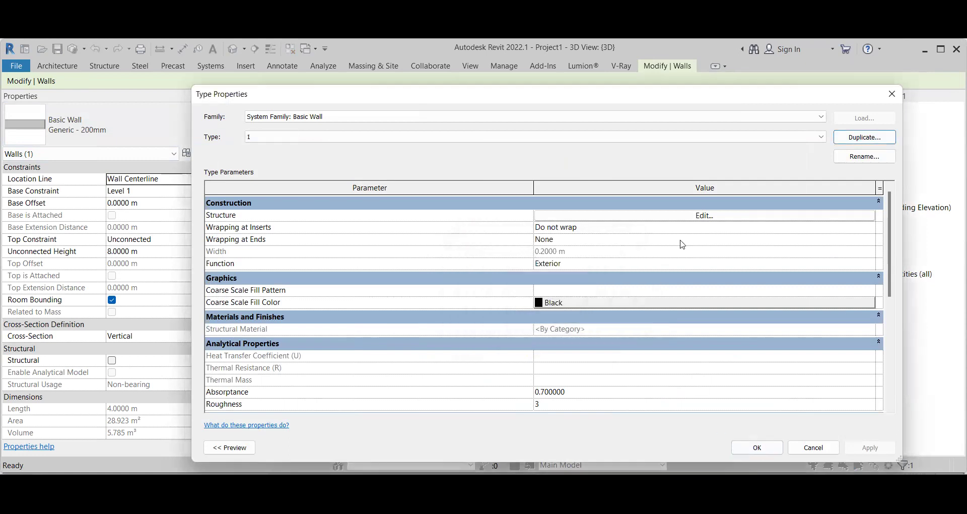
Step: Edit the new wall type's structure, open the material choice for its Structure [1] layer, and bring up the Asset Browser
left_click(545, 215)
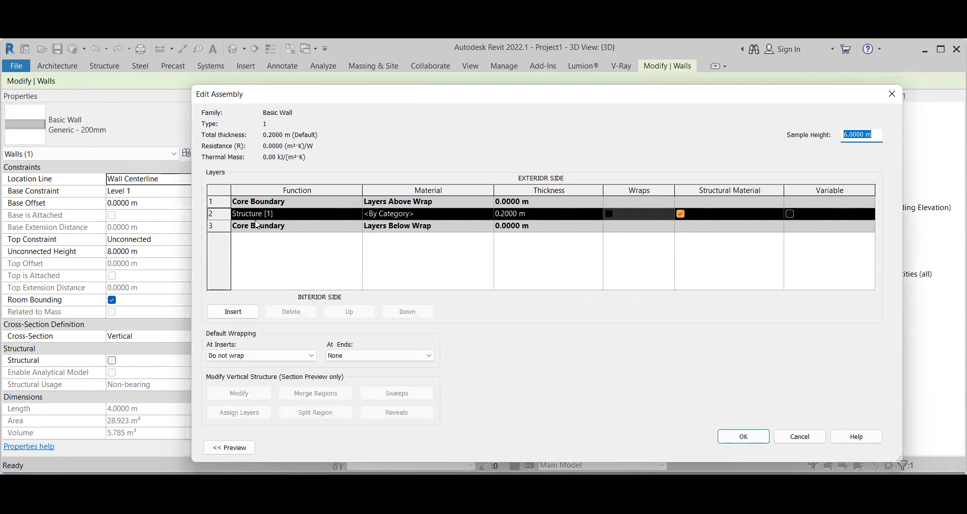
left_click(416, 216)
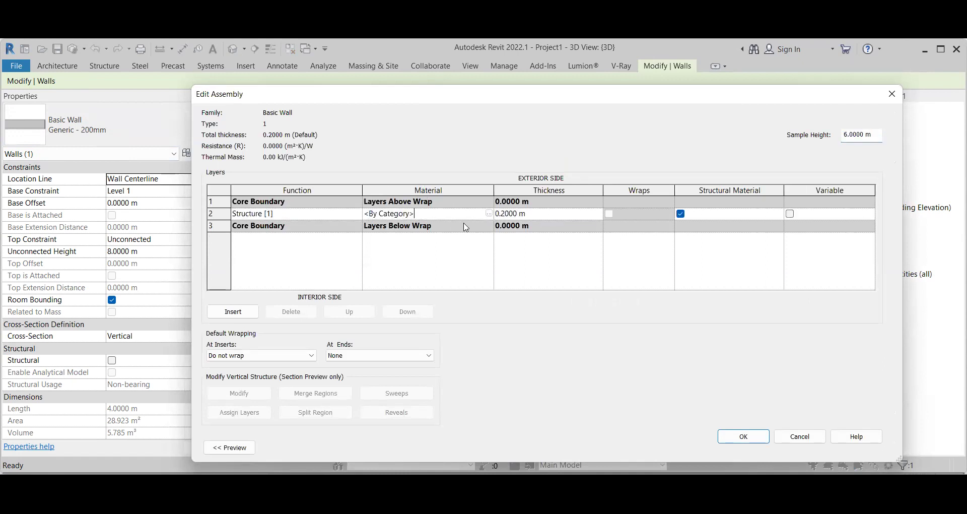
left_click(489, 213)
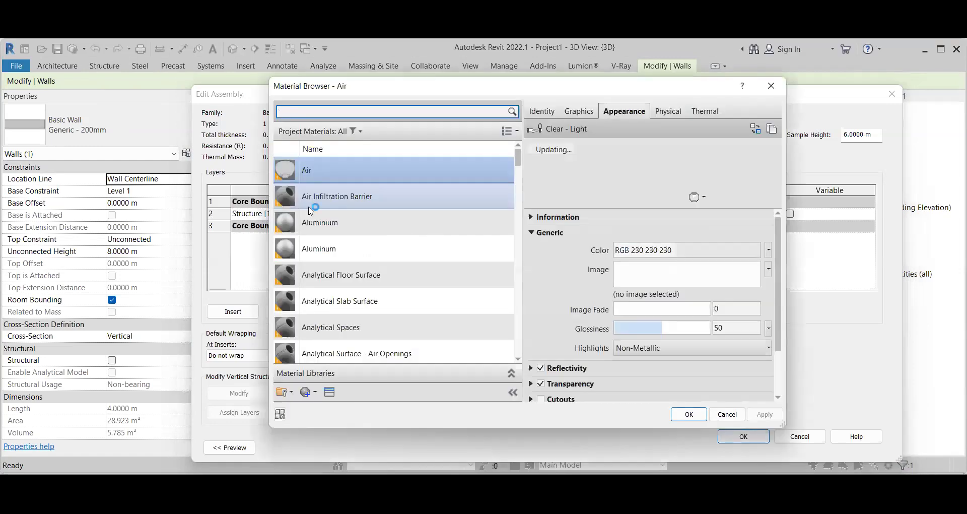
mouse_move(519, 159)
left_mouse_down()
mouse_move(518, 337)
mouse_move(511, 143)
left_mouse_up()
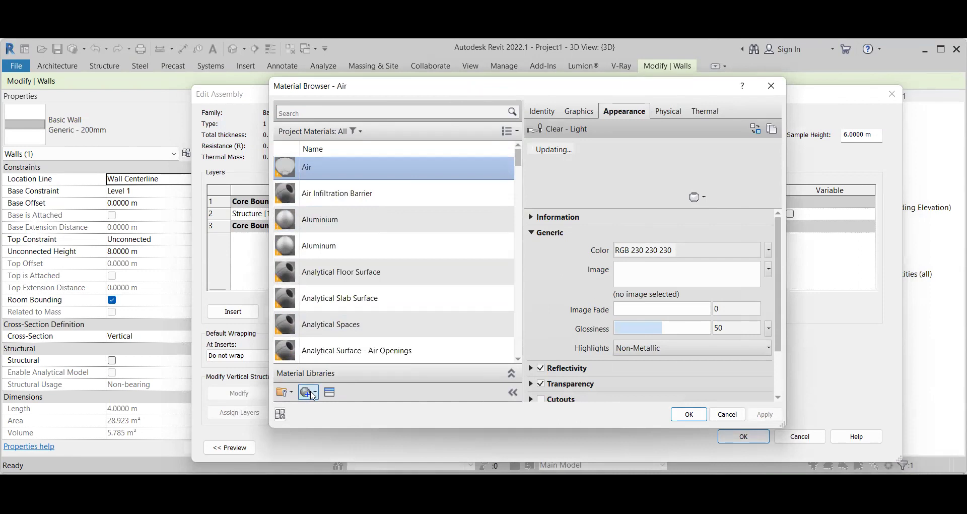
left_click(313, 394)
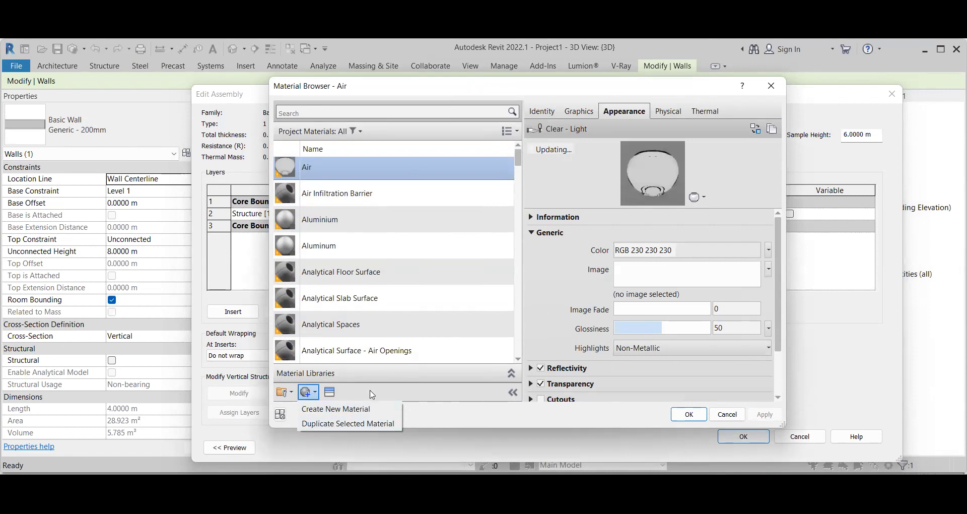
left_click(331, 392)
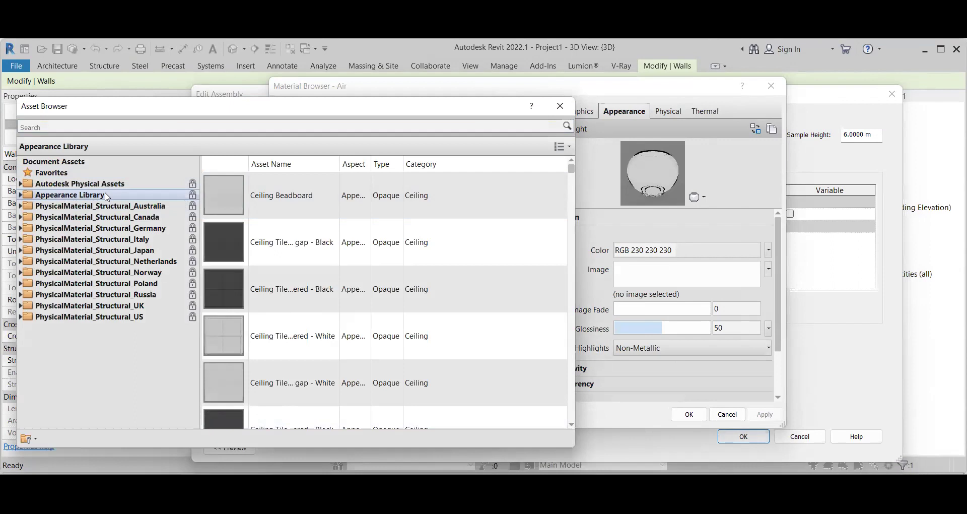
Step: Expand the Appearance Library and examine the Concrete, Fabric, Finish and Flooring assets
double_click(81, 195)
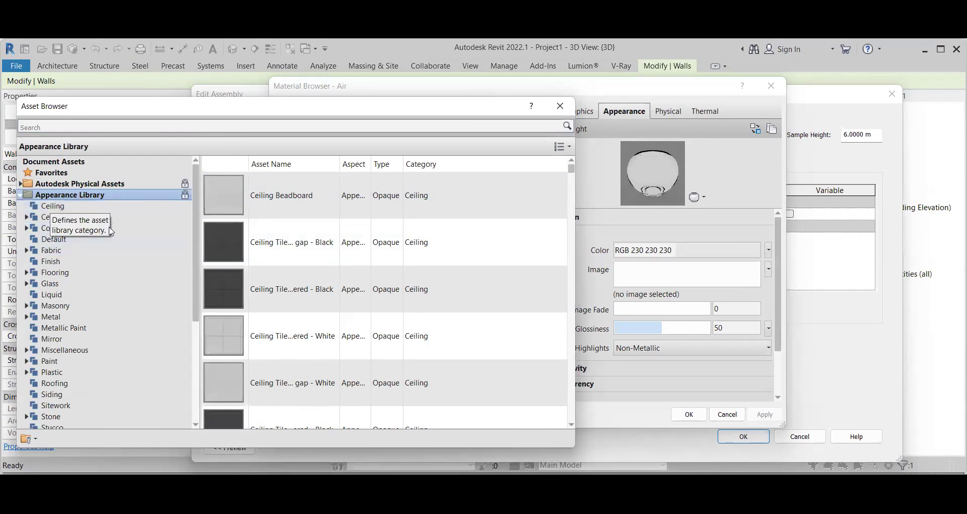
double_click(86, 231)
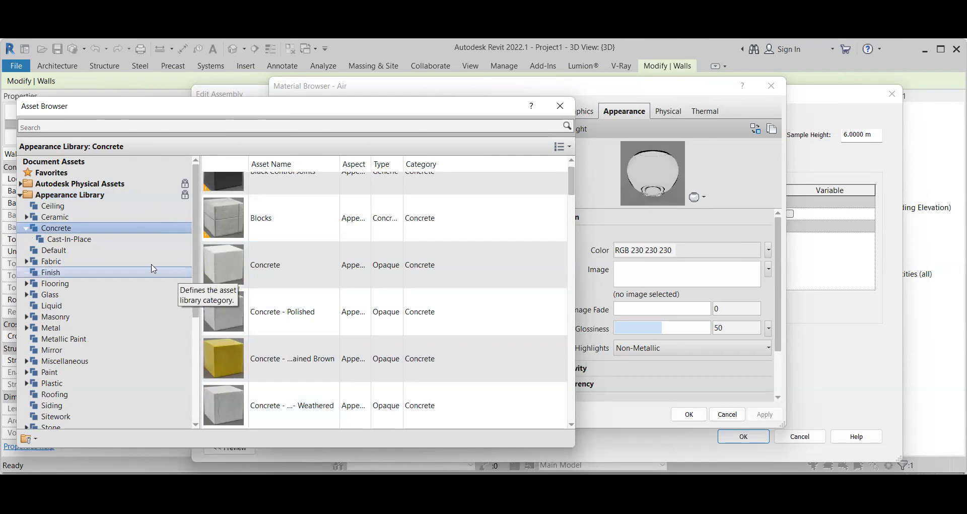
left_click(62, 266)
scroll(257, 322, "down", 5)
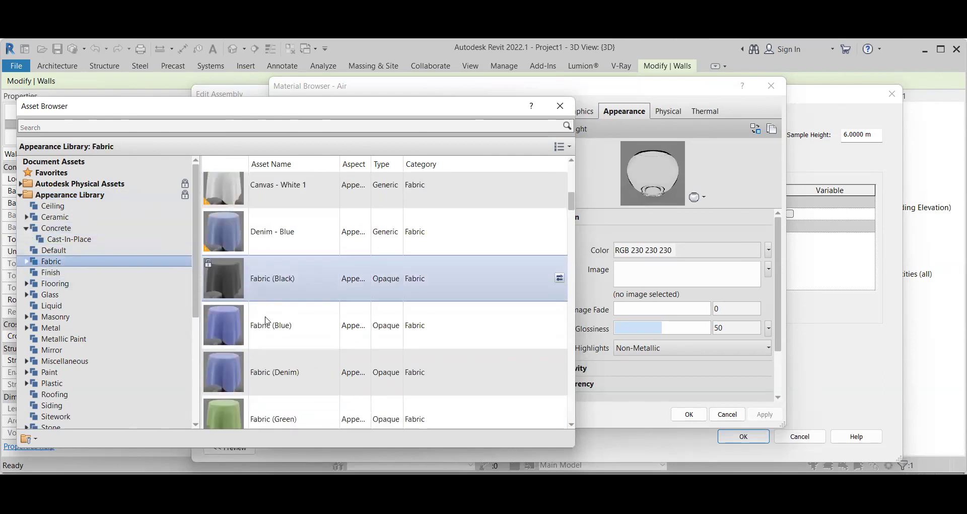
scroll(262, 334, "down", 5)
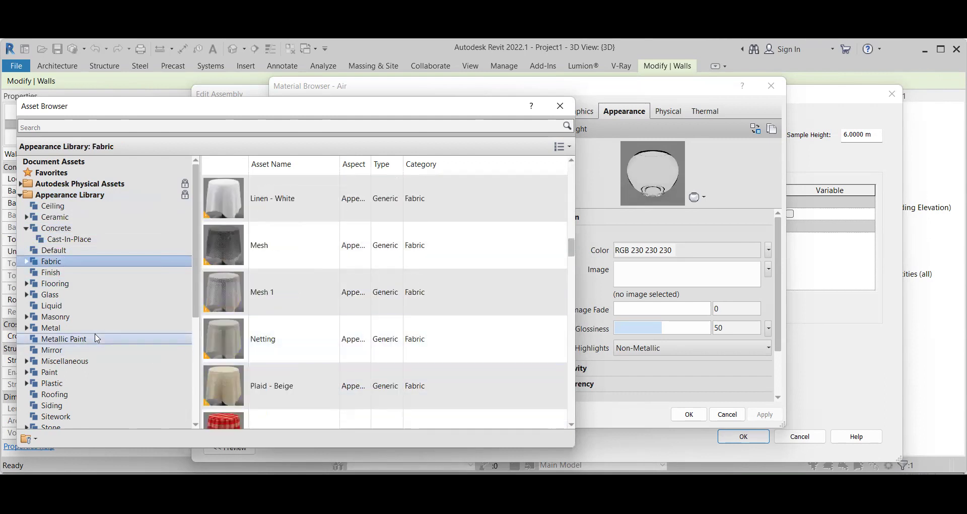
scroll(280, 396, "down", 5)
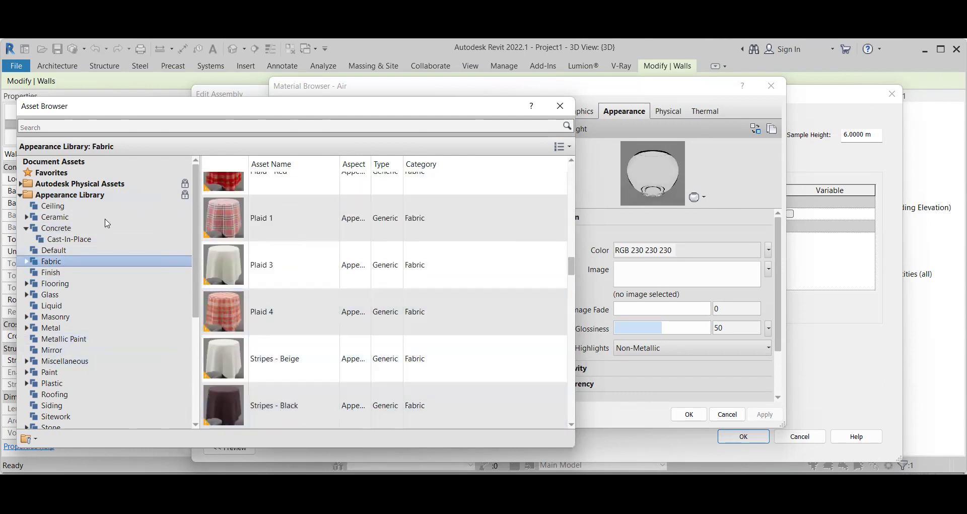
left_click(51, 273)
scroll(252, 262, "down", 5)
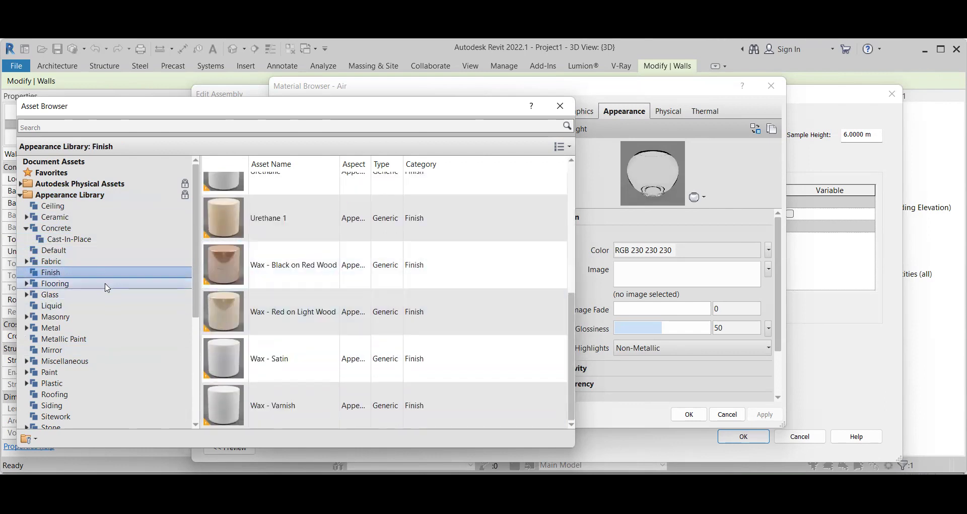
left_click(75, 284)
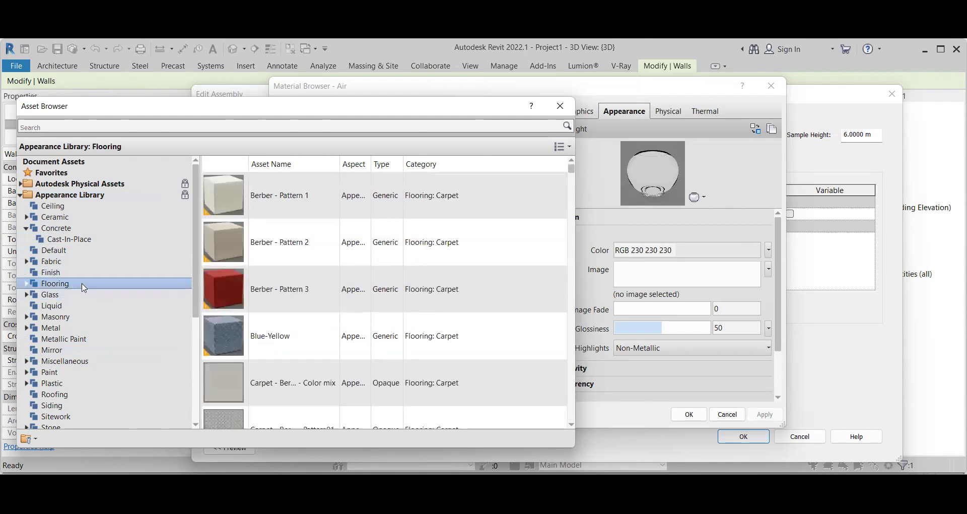
scroll(236, 347, "down", 3)
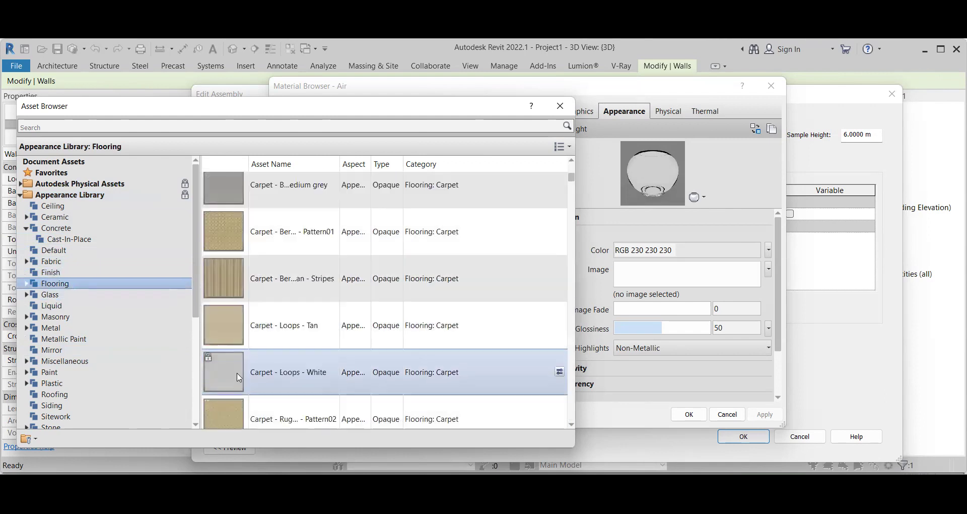
scroll(235, 363, "down", 3)
scroll(235, 362, "down", 3)
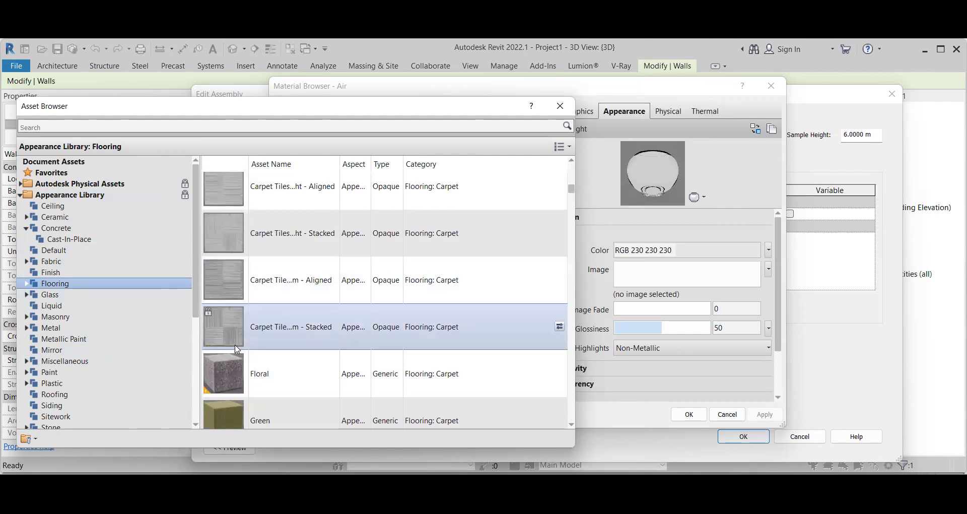
Step: Examine the Glass, Liquid, Metal and Mirror assets in the Appearance Library
left_click(53, 296)
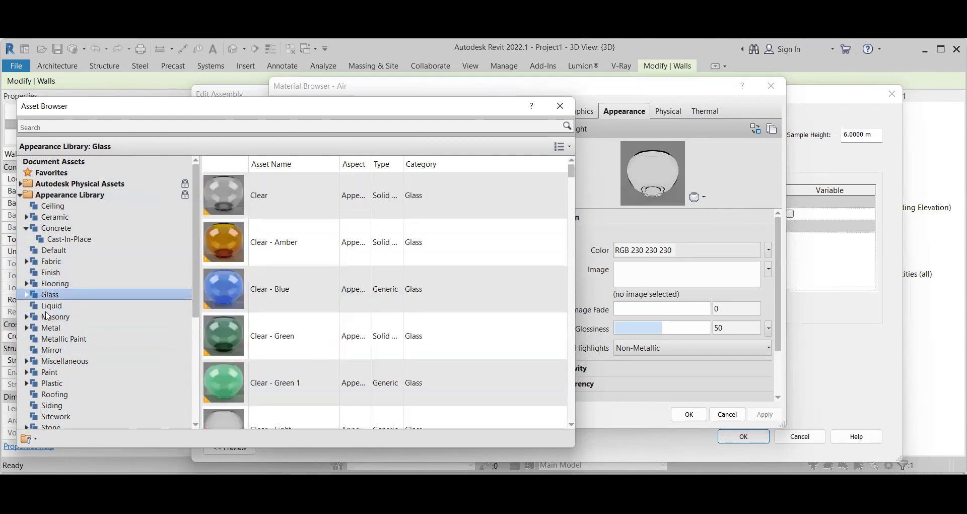
left_click(49, 307)
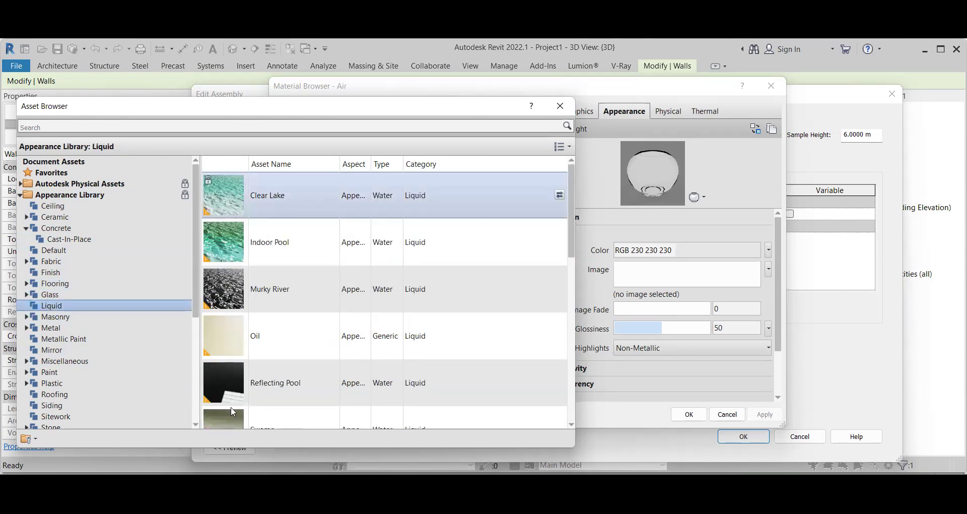
scroll(233, 410, "down", 5)
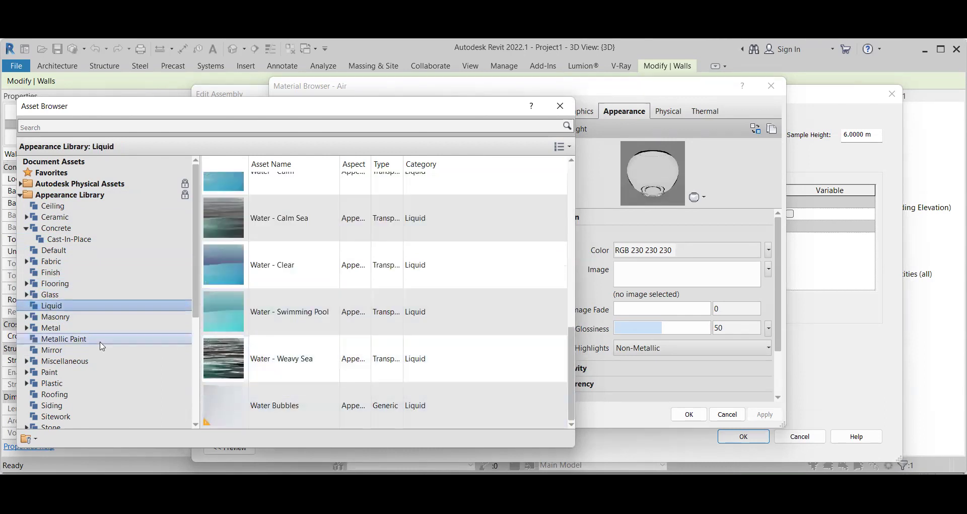
scroll(272, 267, "up", 5)
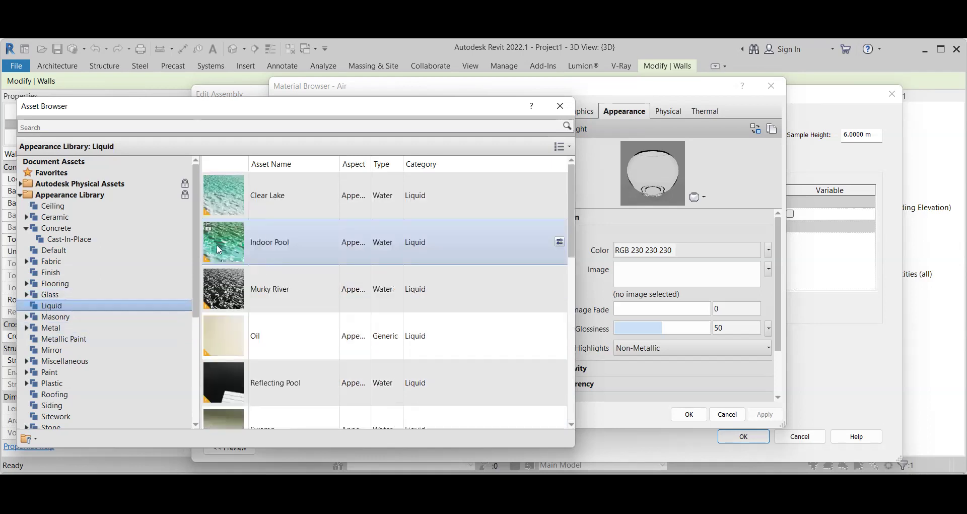
left_click(51, 328)
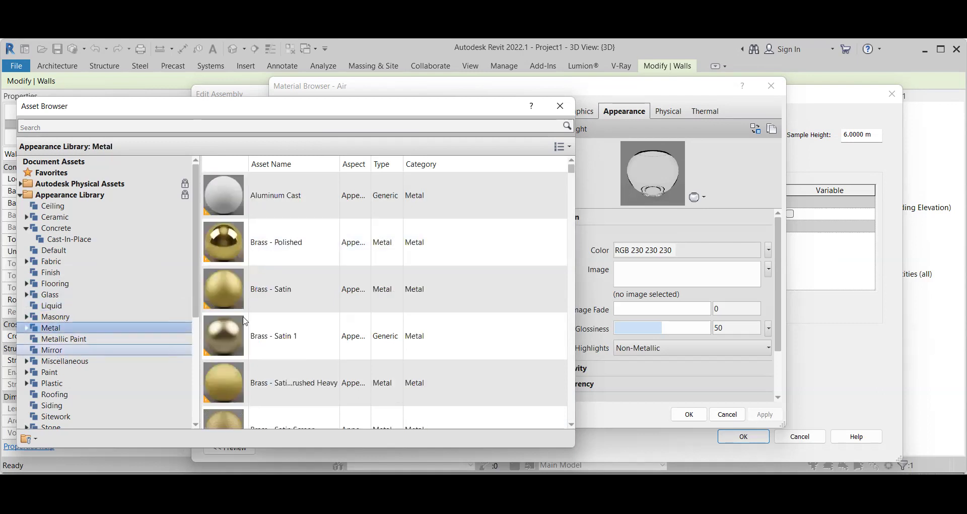
scroll(246, 325, "down", 3)
scroll(247, 330, "down", 3)
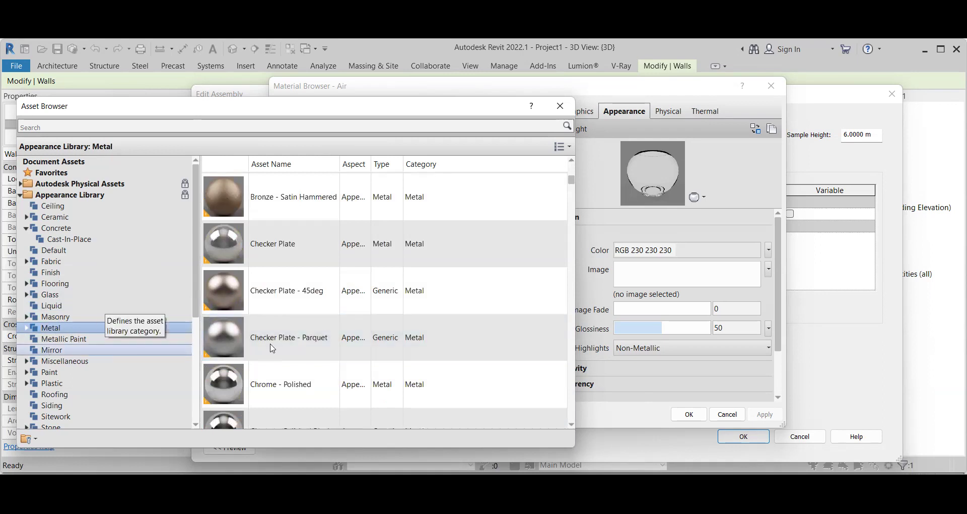
left_click(47, 350)
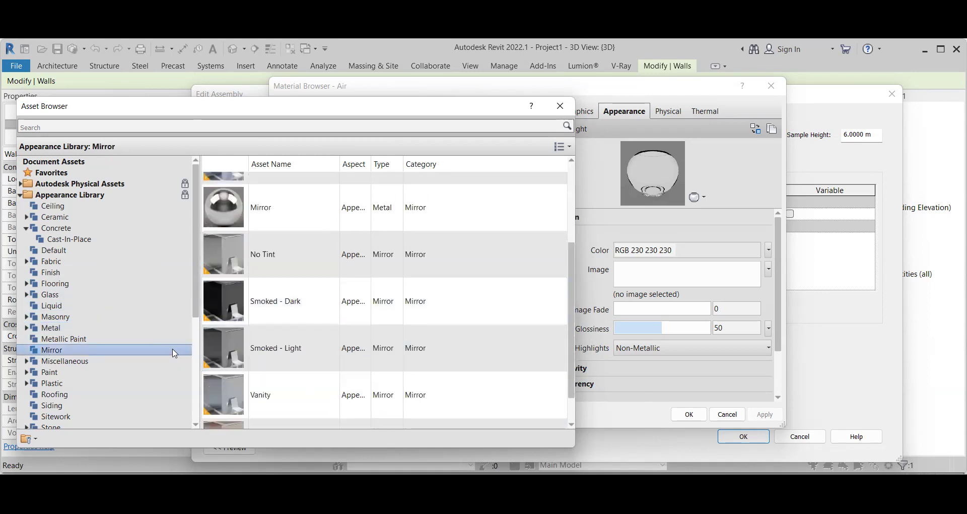
Step: Examine the Miscellaneous, Paint, Plastic and Roofing assets in the Appearance Library
left_click(53, 362)
scroll(322, 285, "down", 5)
scroll(323, 287, "down", 6)
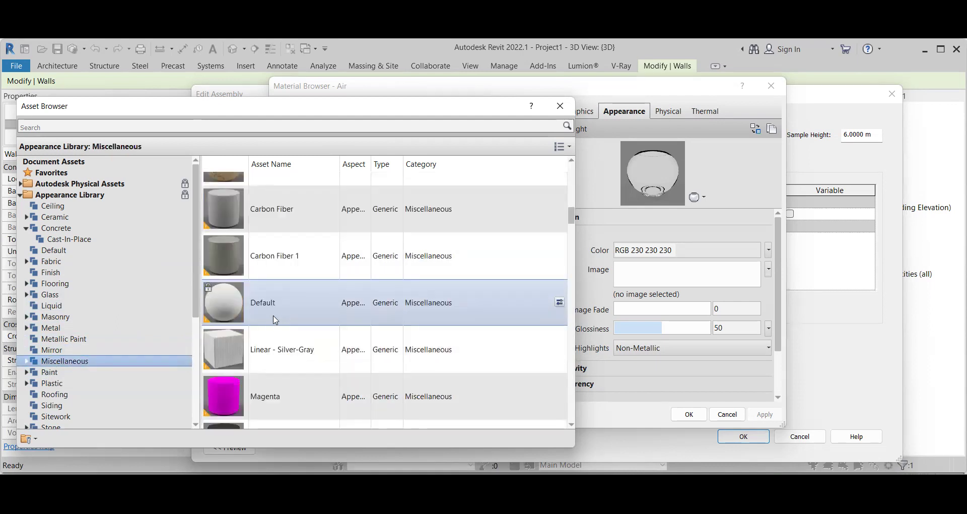
scroll(275, 319, "up", 10)
scroll(242, 312, "down", 3)
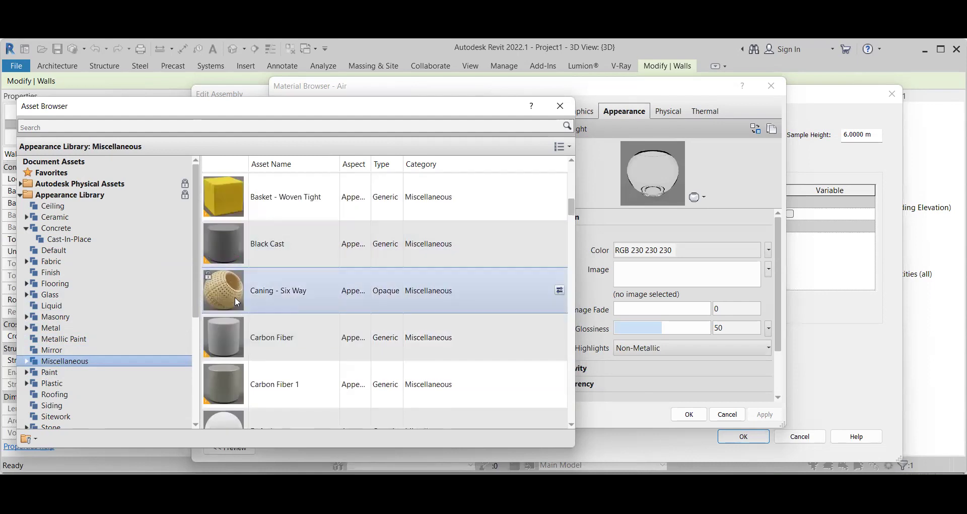
scroll(237, 301, "down", 5)
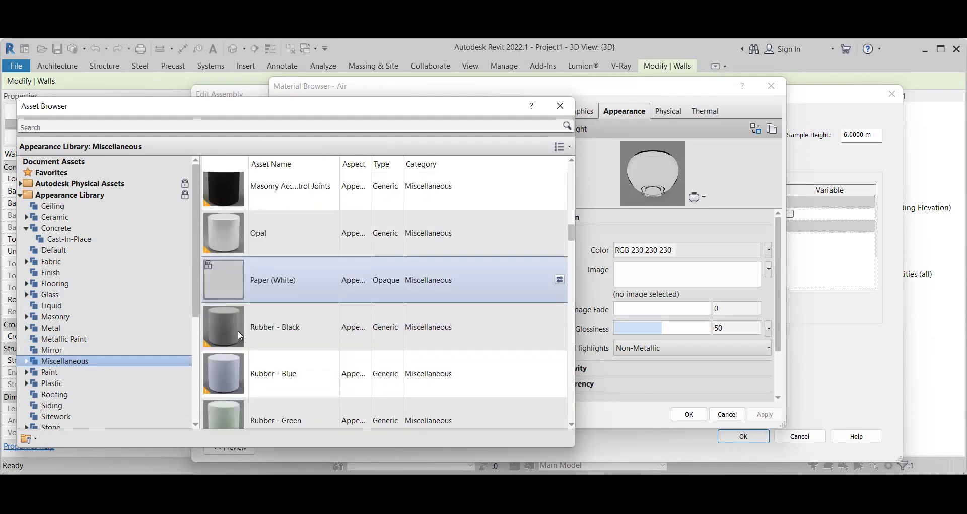
left_click(50, 372)
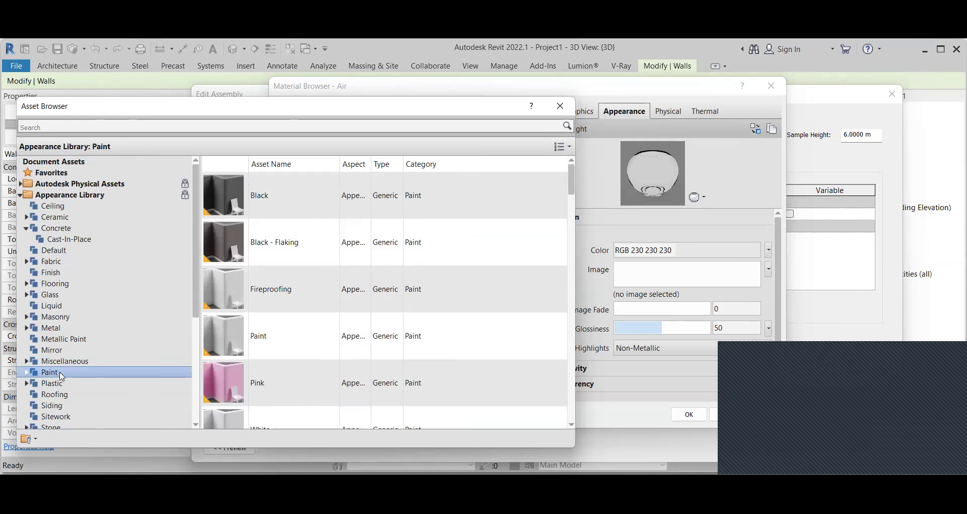
left_click(52, 384)
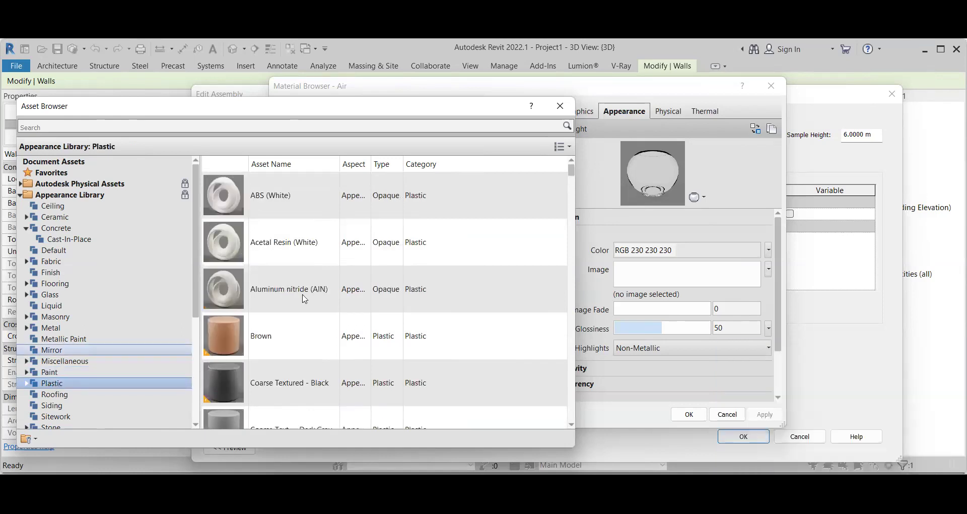
scroll(305, 299, "down", 3)
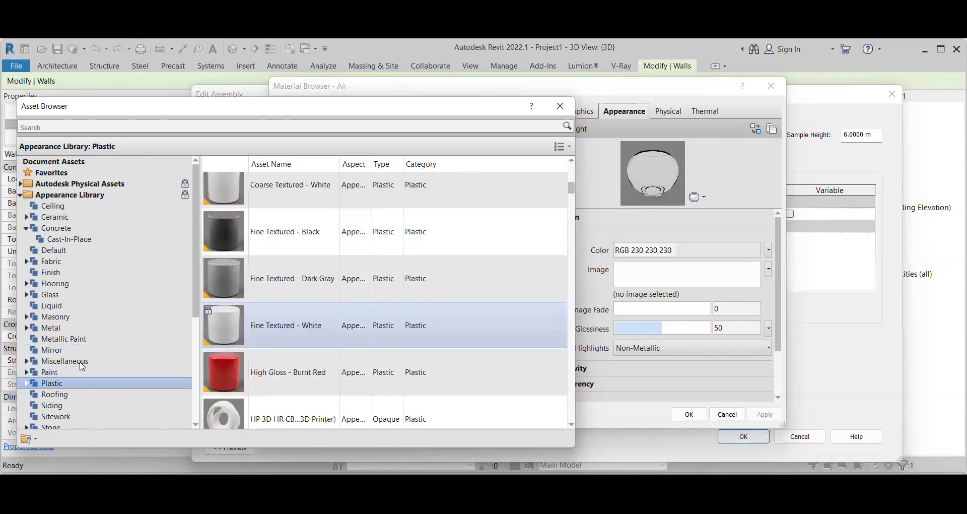
left_click(70, 396)
scroll(219, 261, "down", 3)
scroll(221, 247, "up", 3)
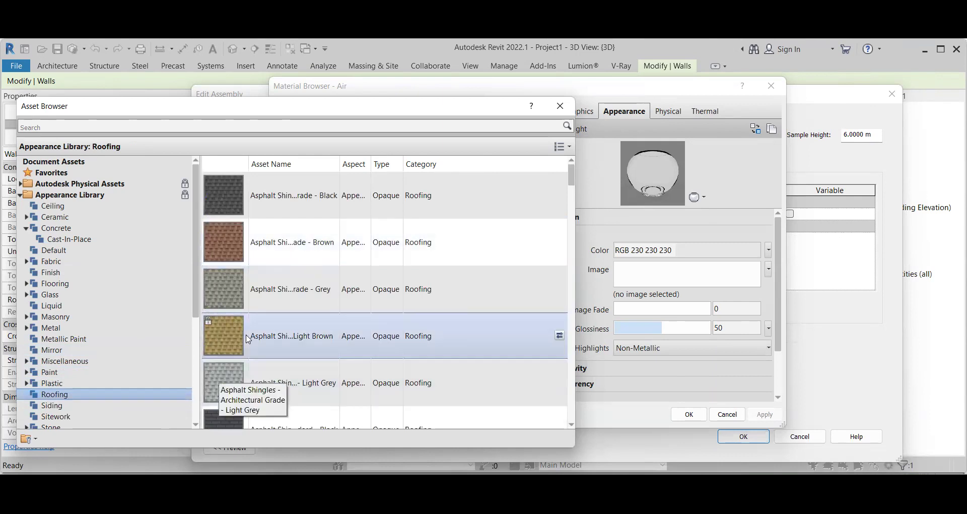
Step: Examine the shingle, slate, Spanish tile and standing seam assets in the Roofing category
scroll(237, 338, "down", 3)
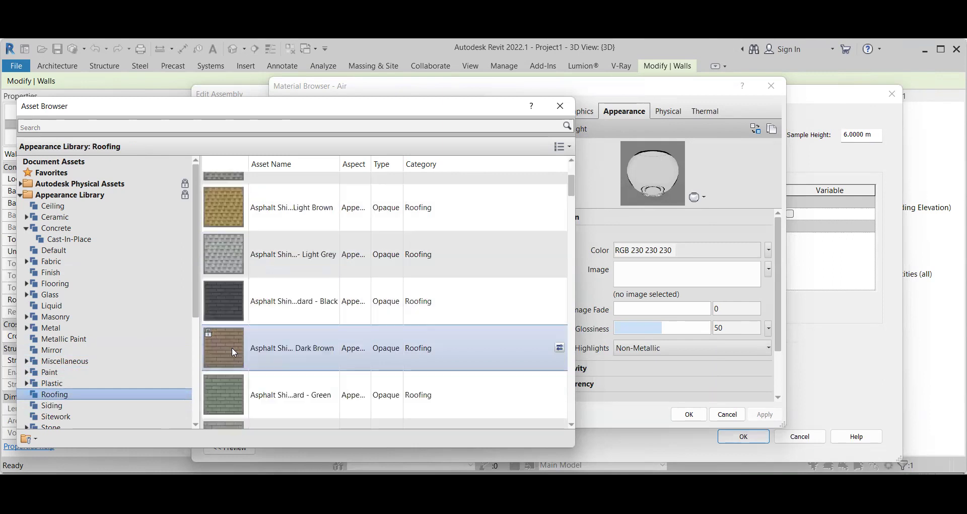
scroll(229, 297, "up", 3)
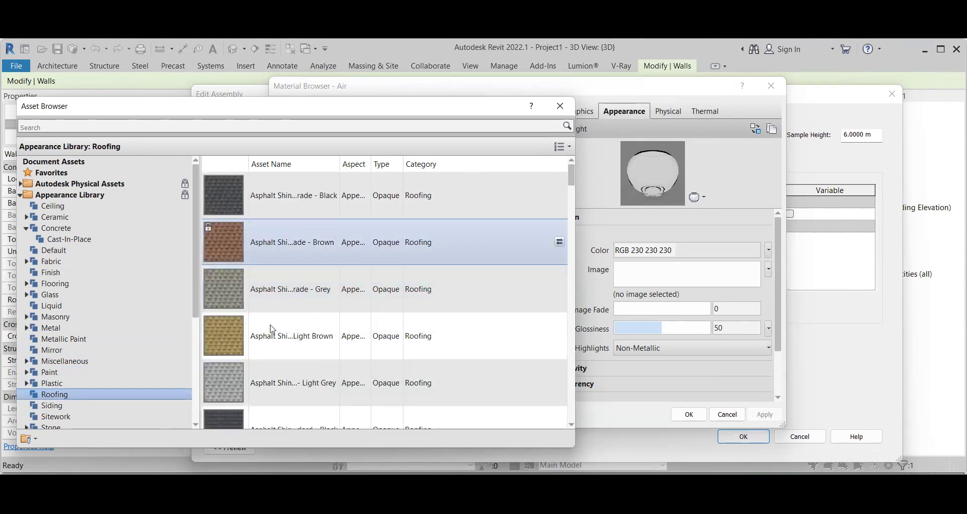
scroll(272, 327, "down", 10)
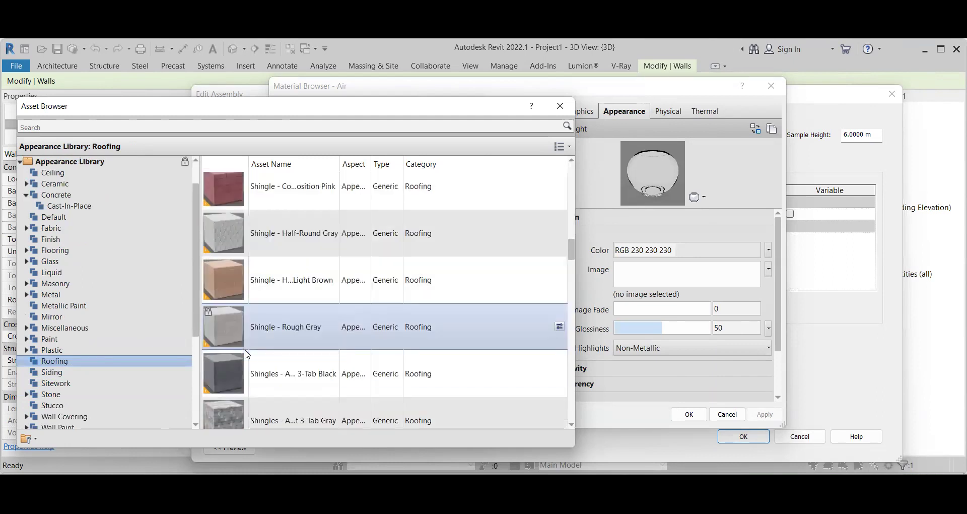
scroll(247, 354, "down", 3)
scroll(232, 316, "up", 10)
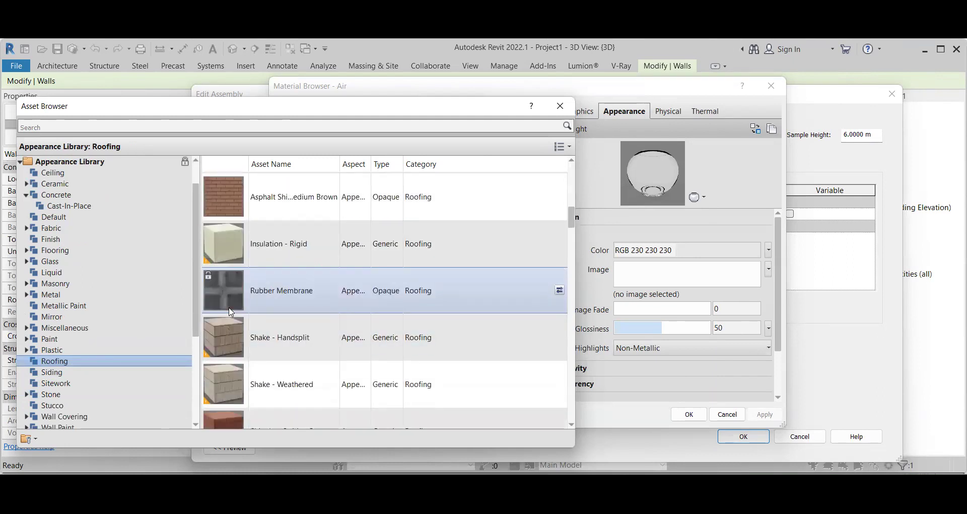
scroll(231, 312, "down", 15)
scroll(231, 316, "up", 8)
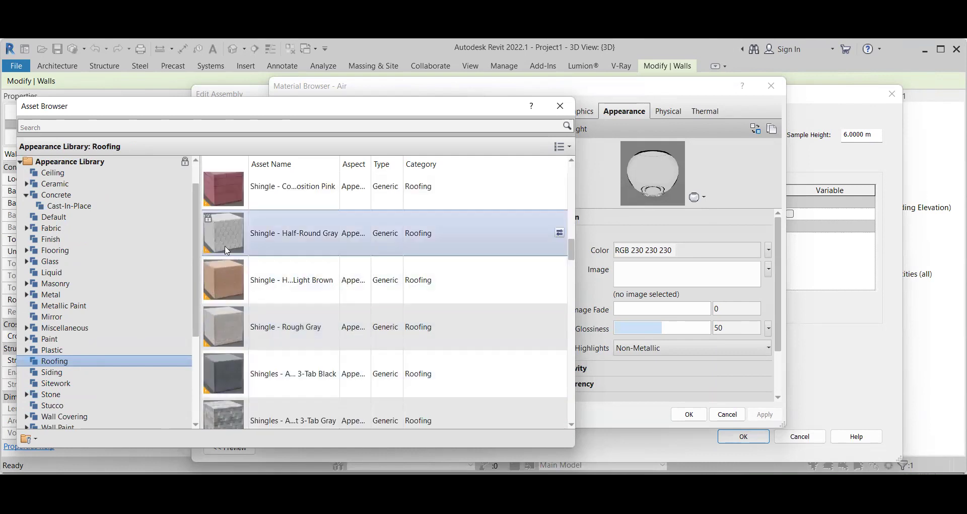
scroll(235, 352, "down", 5)
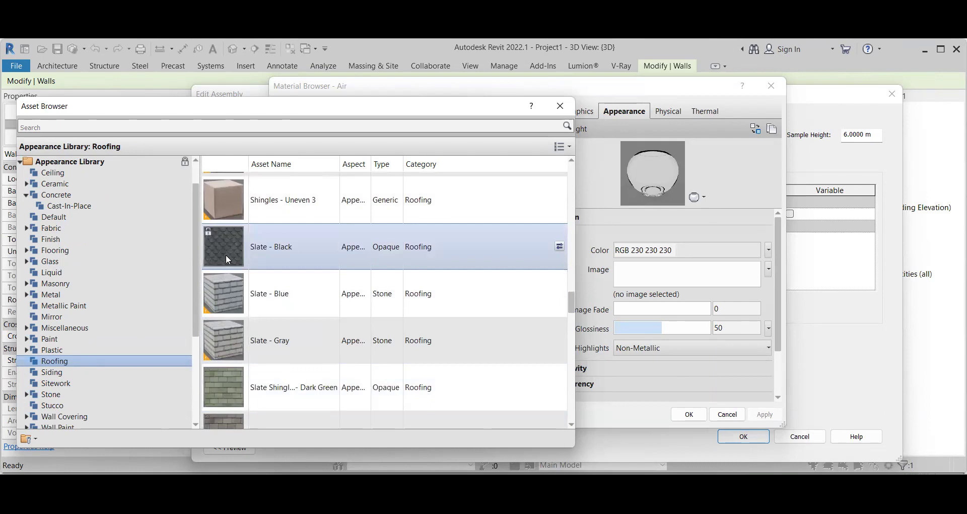
scroll(252, 323, "down", 6)
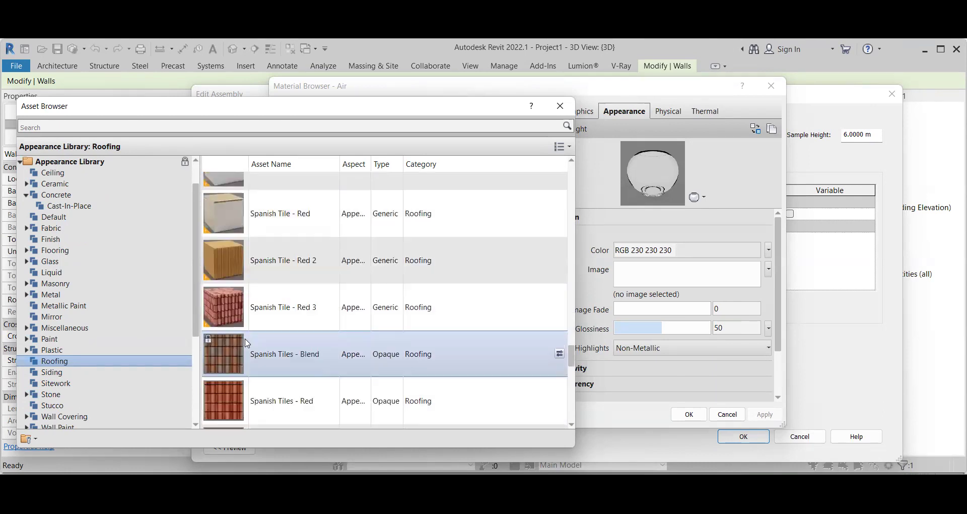
scroll(228, 323, "down", 3)
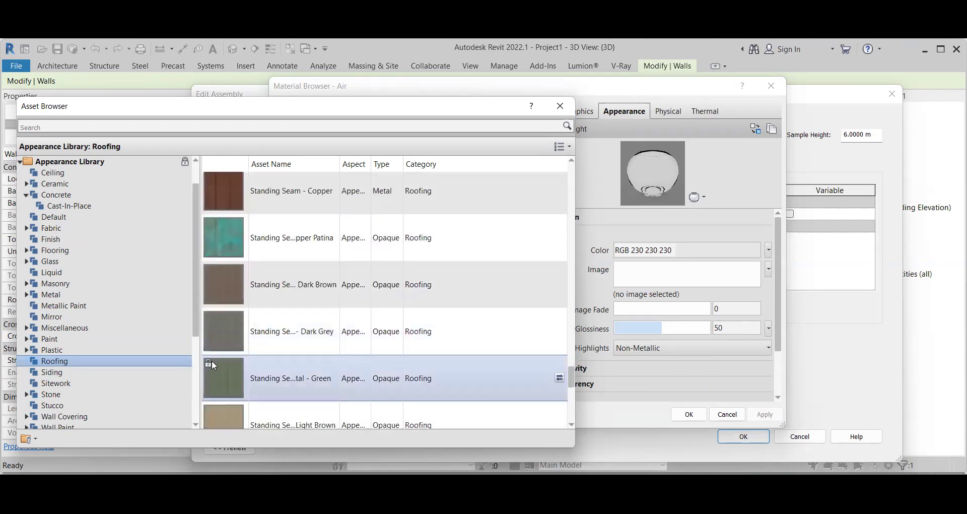
Step: Examine the Siding, Sitework and Stone assets in the Appearance Library
left_click(65, 375)
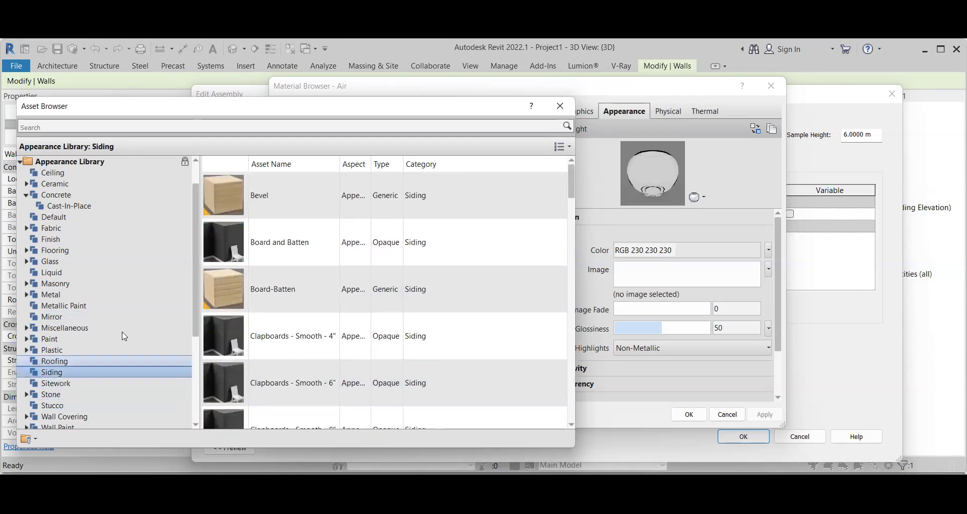
scroll(225, 279, "down", 3)
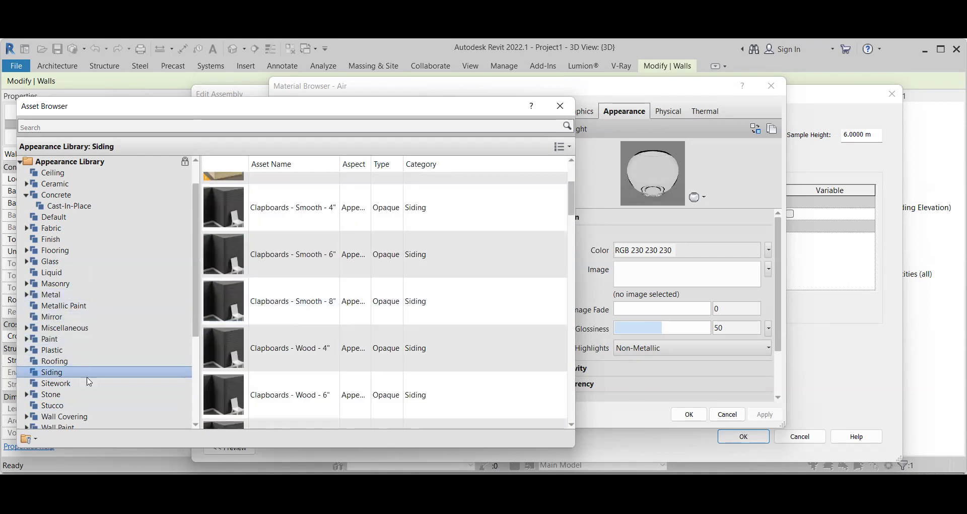
left_click(56, 387)
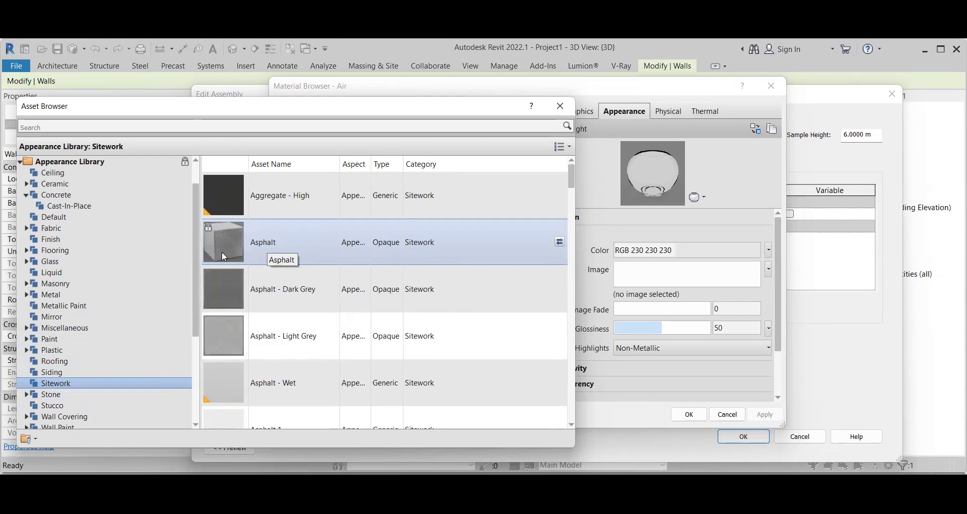
left_click(51, 394)
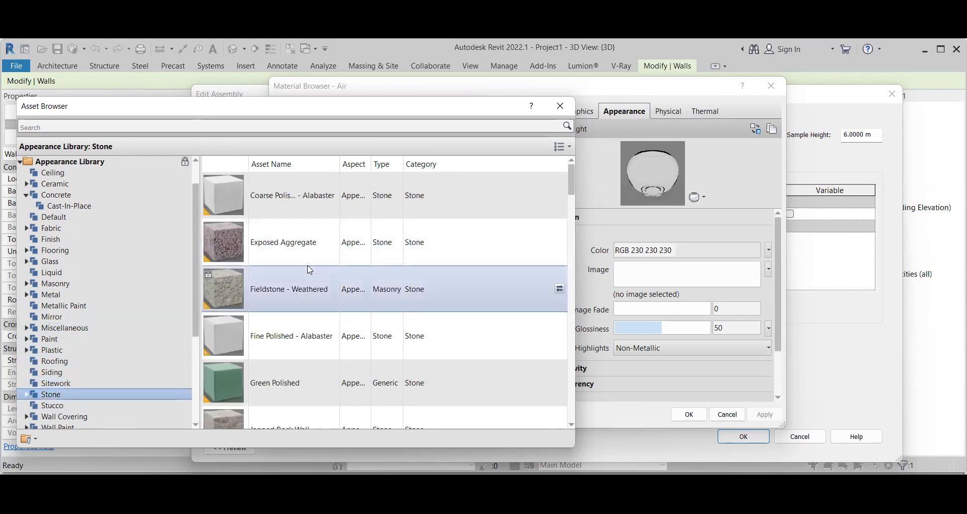
scroll(302, 277, "down", 3)
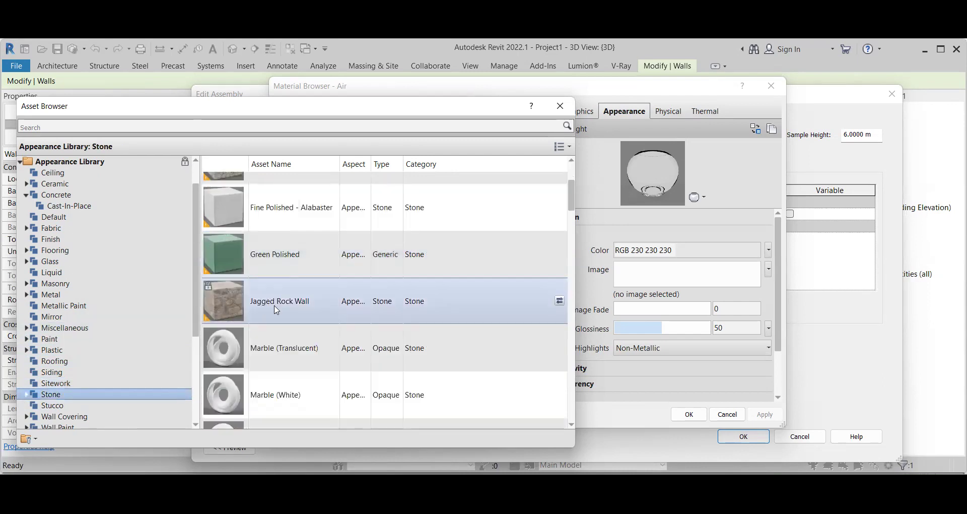
scroll(272, 309, "down", 5)
scroll(265, 333, "down", 5)
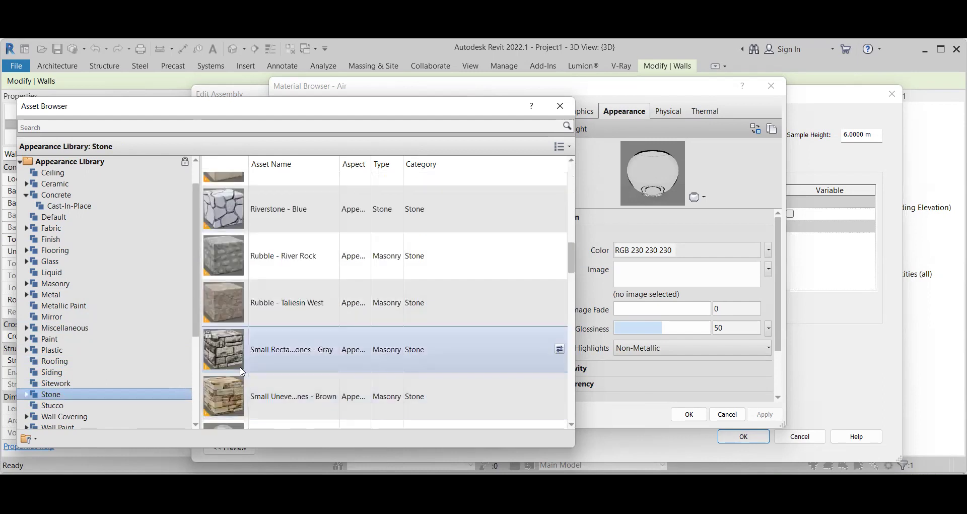
scroll(237, 353, "down", 3)
scroll(229, 282, "up", 6)
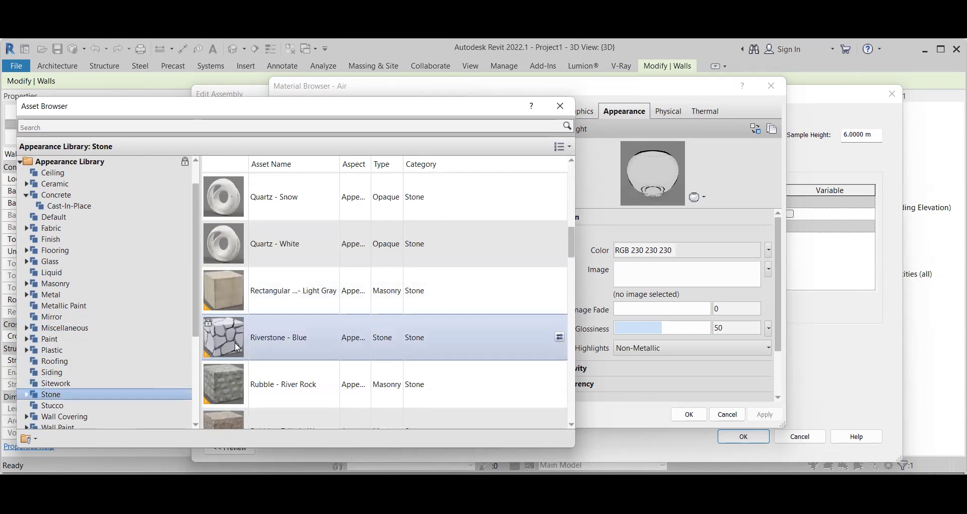
scroll(231, 312, "down", 3)
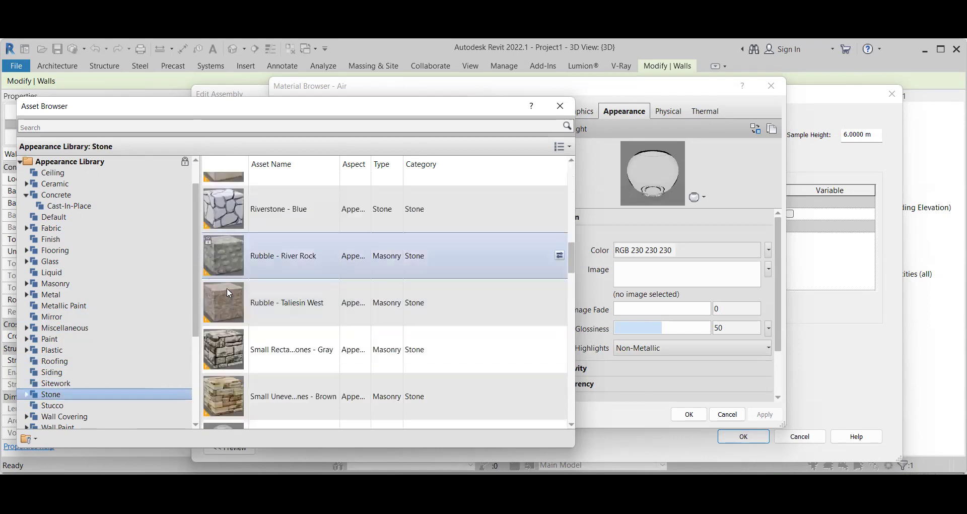
scroll(230, 347, "down", 3)
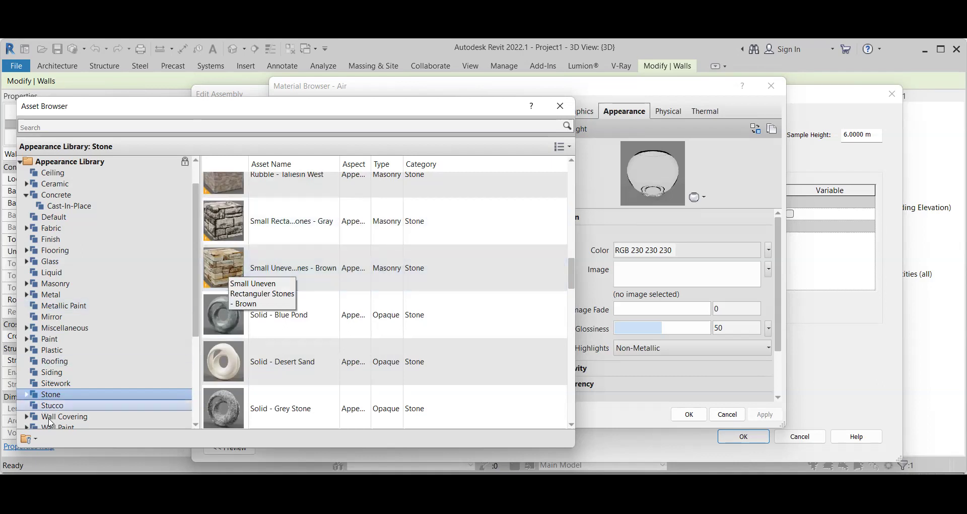
Step: Examine the Stucco, Wall Covering and Wall Paint assets in the Appearance Library
scroll(53, 371, "down", 2)
left_click(55, 338)
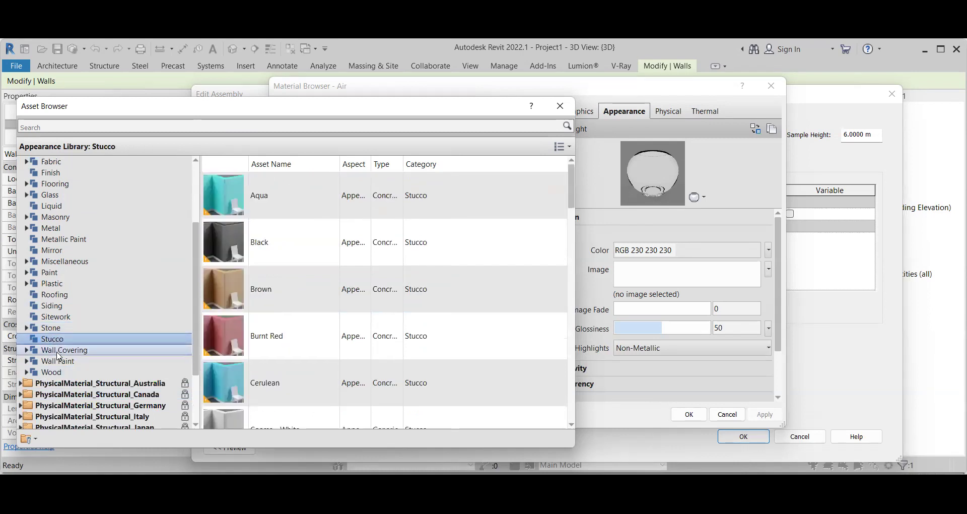
left_click(59, 352)
scroll(270, 332, "down", 4)
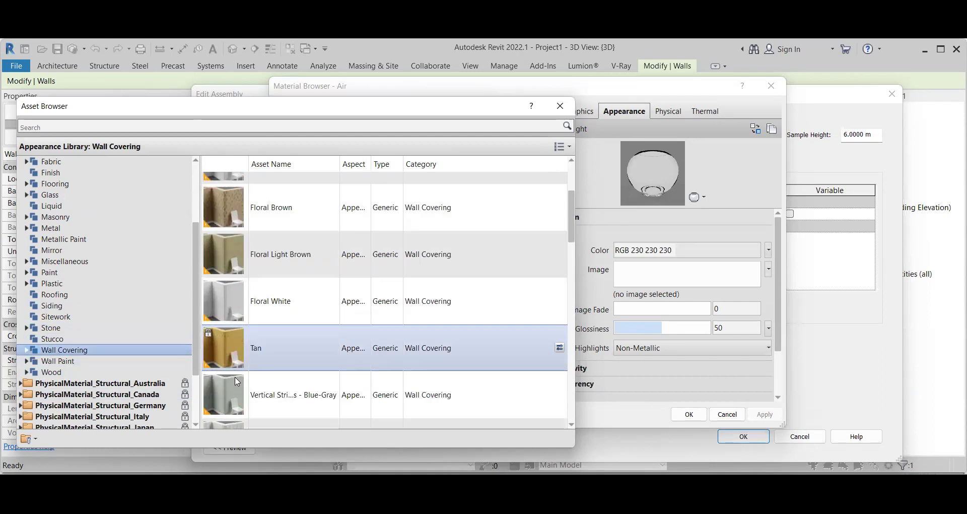
scroll(234, 379, "down", 3)
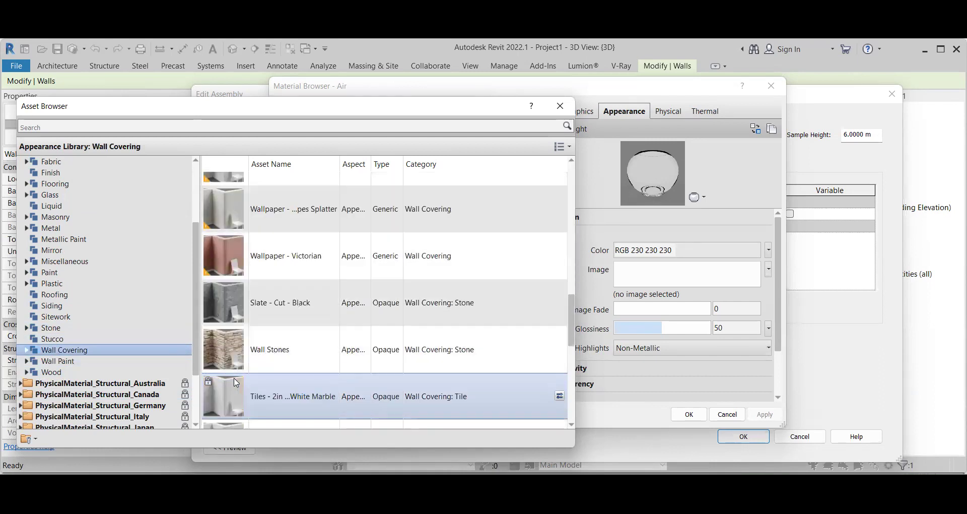
scroll(236, 379, "down", 5)
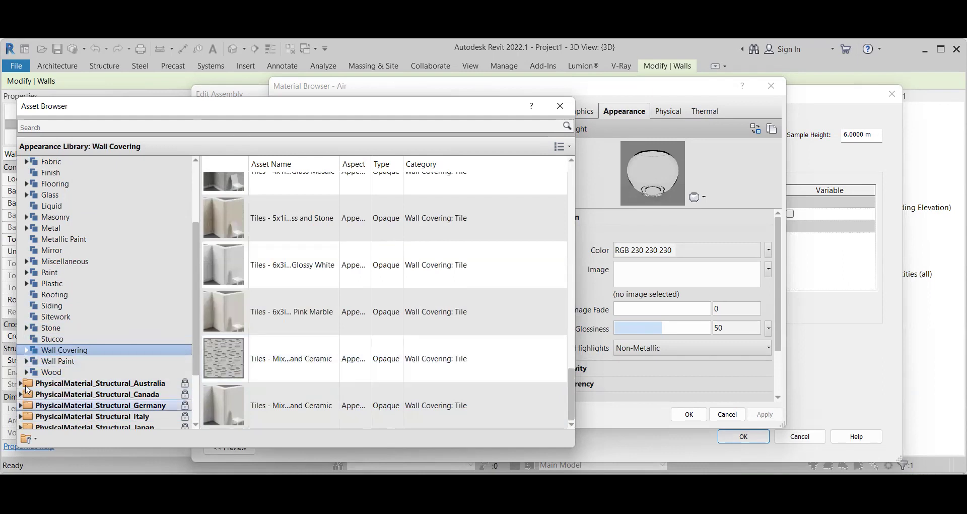
left_click(50, 361)
scroll(266, 332, "down", 8)
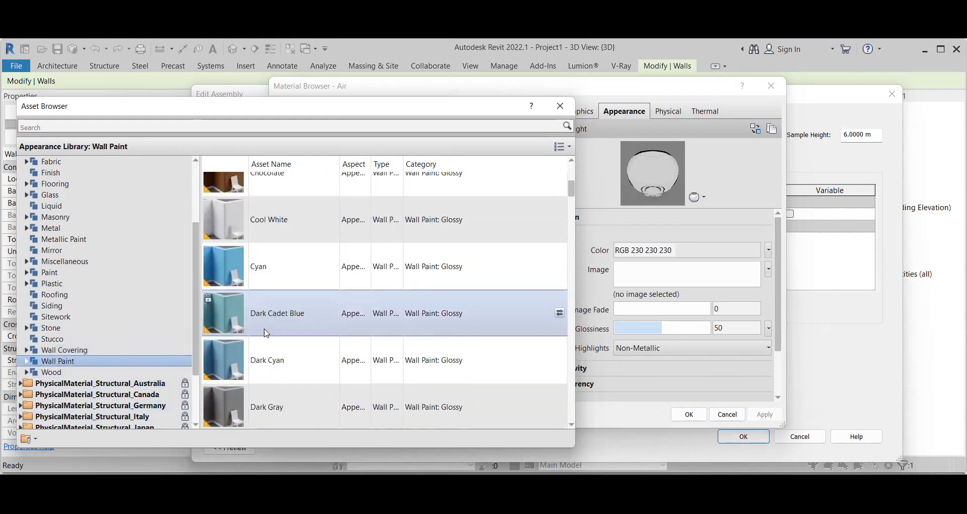
scroll(266, 333, "down", 3)
scroll(266, 334, "up", 5)
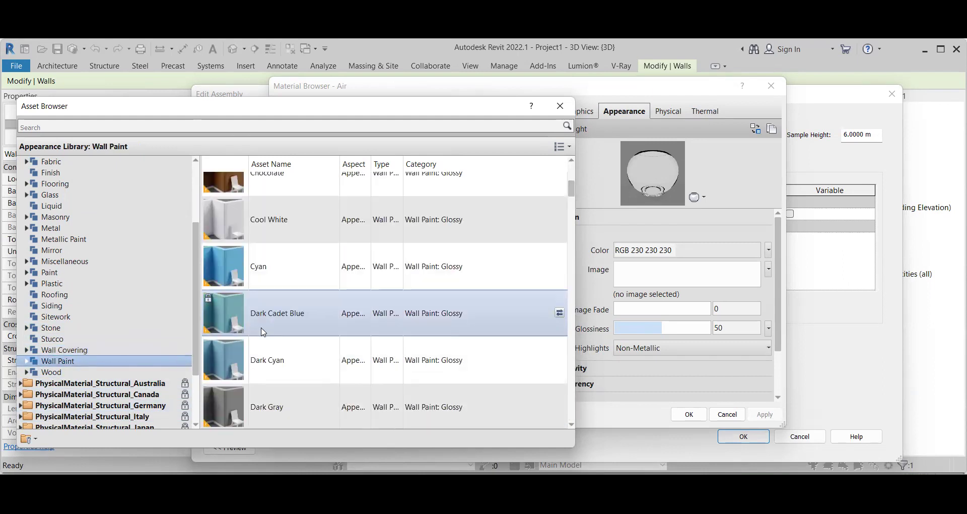
Step: Examine the birch, cherry and other Wood assets in the Appearance Library
left_click(94, 373)
scroll(222, 349, "down", 5)
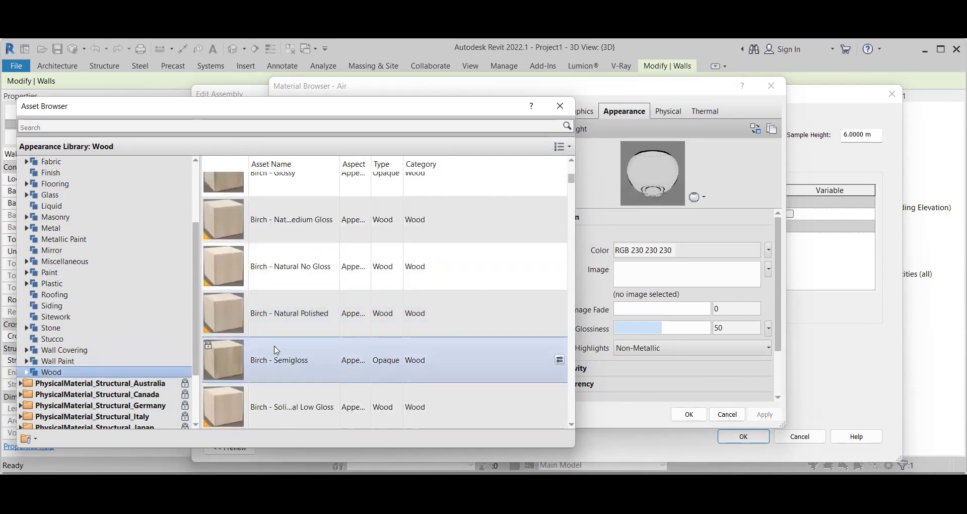
scroll(242, 369, "down", 4)
scroll(242, 369, "down", 6)
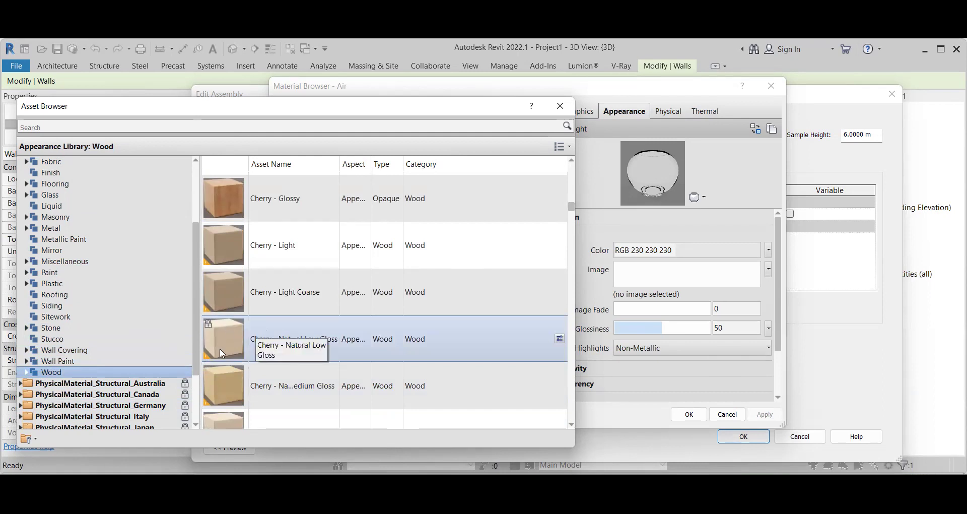
scroll(232, 424, "down", 1)
scroll(232, 347, "up", 5)
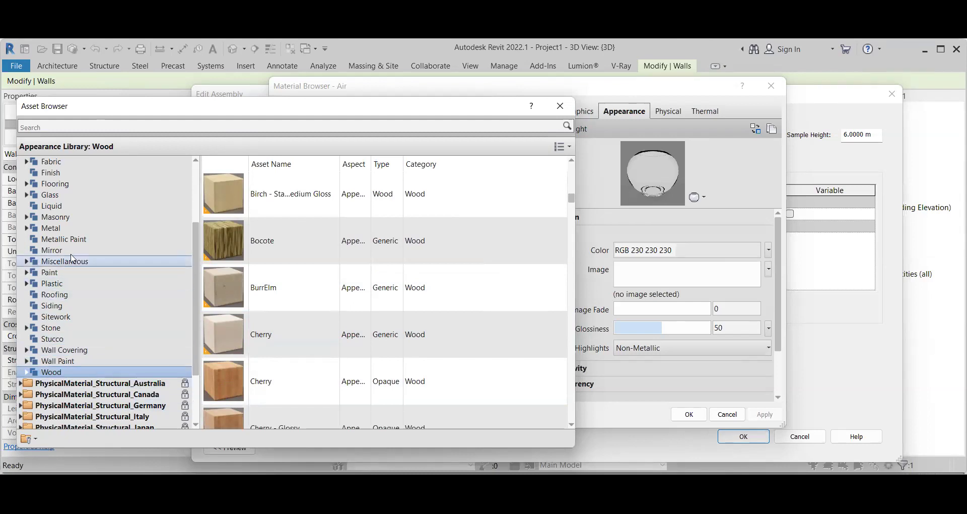
Step: Find the Brick - Soldier - Cream asset in the Masonry category and apply it as the Air material's appearance
scroll(66, 241, "up", 2)
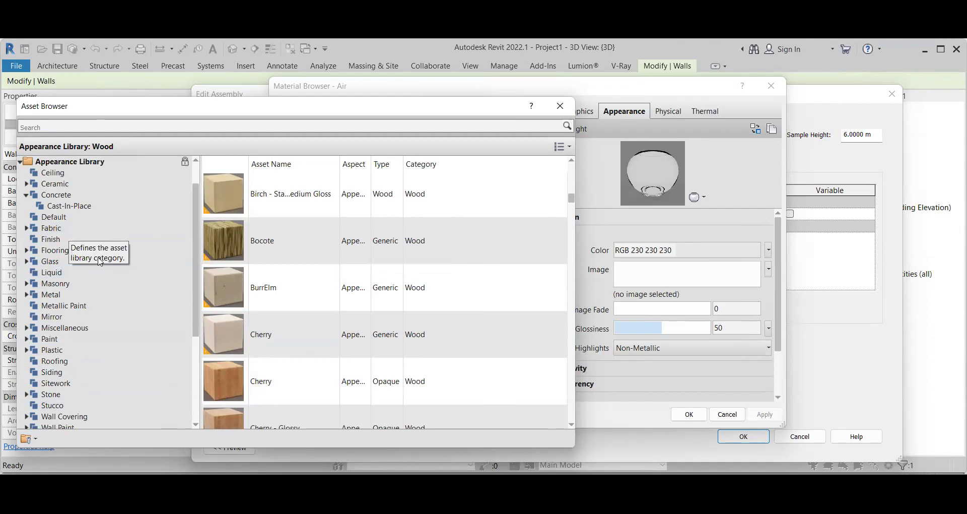
left_click(66, 286)
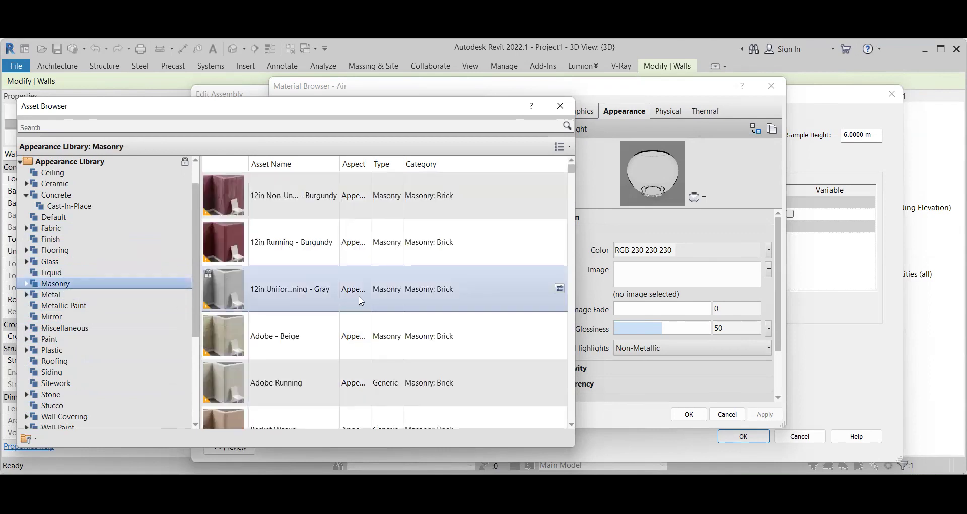
scroll(323, 307, "down", 1)
scroll(272, 317, "up", 1)
scroll(250, 333, "down", 3)
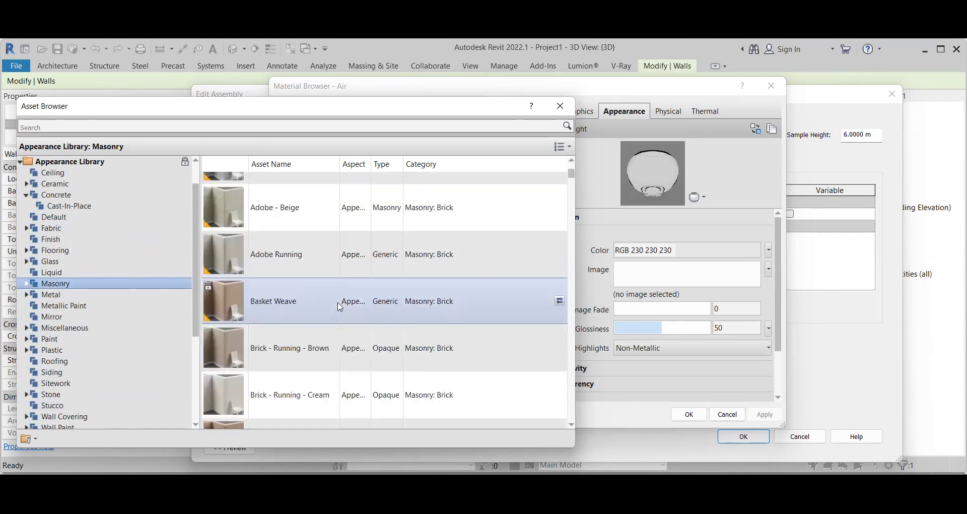
scroll(246, 317, "down", 2)
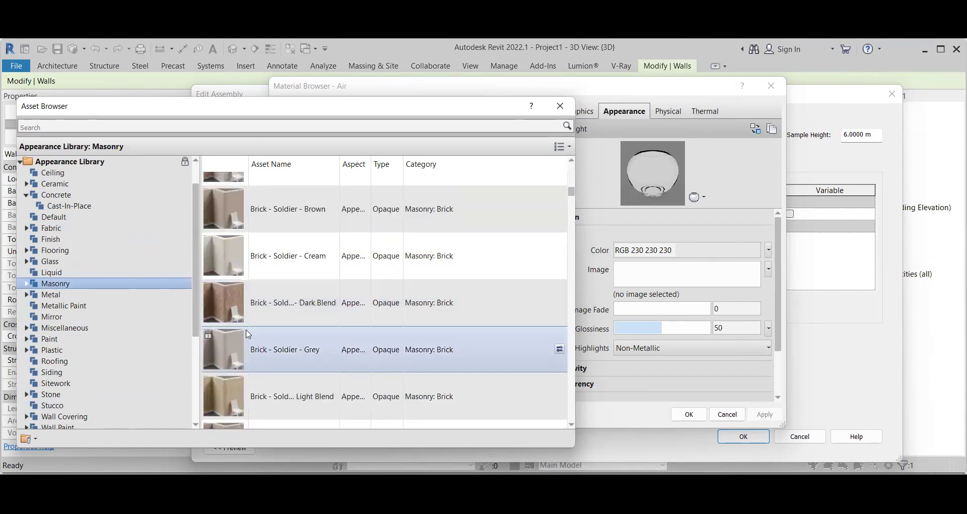
scroll(226, 265, "down", 2)
scroll(233, 251, "up", 1)
scroll(233, 252, "up", 1)
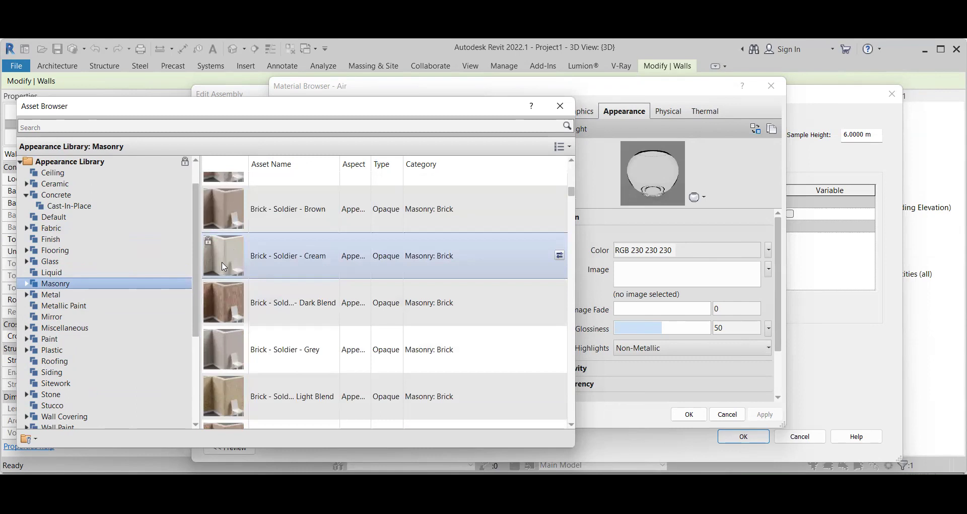
double_click(225, 267)
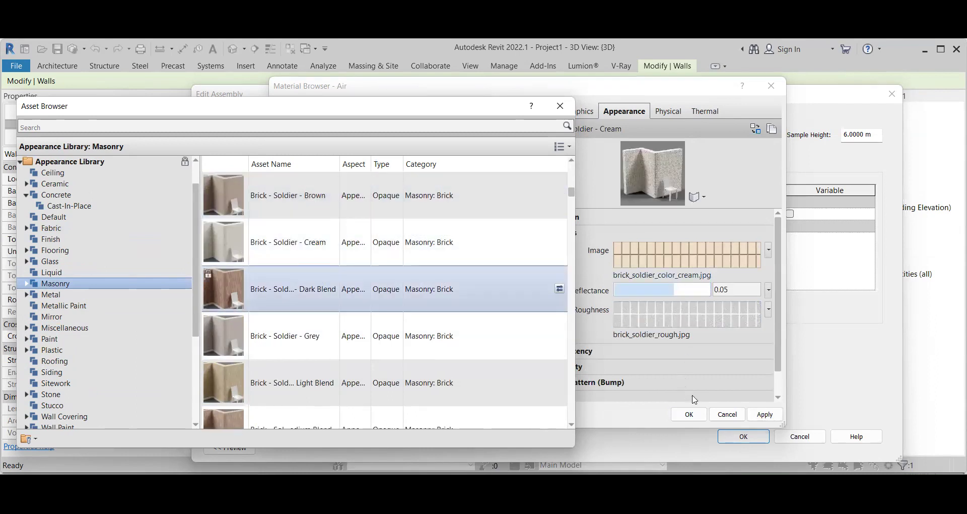
Step: Examine the applied brick appearance's image and further brick assets in the Masonry category
scroll(230, 323, "down", 4)
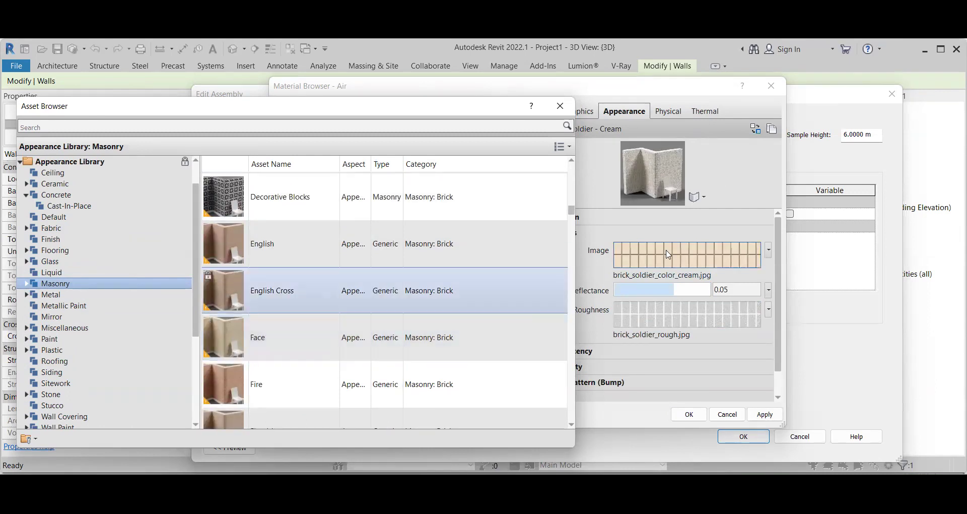
left_click(687, 255)
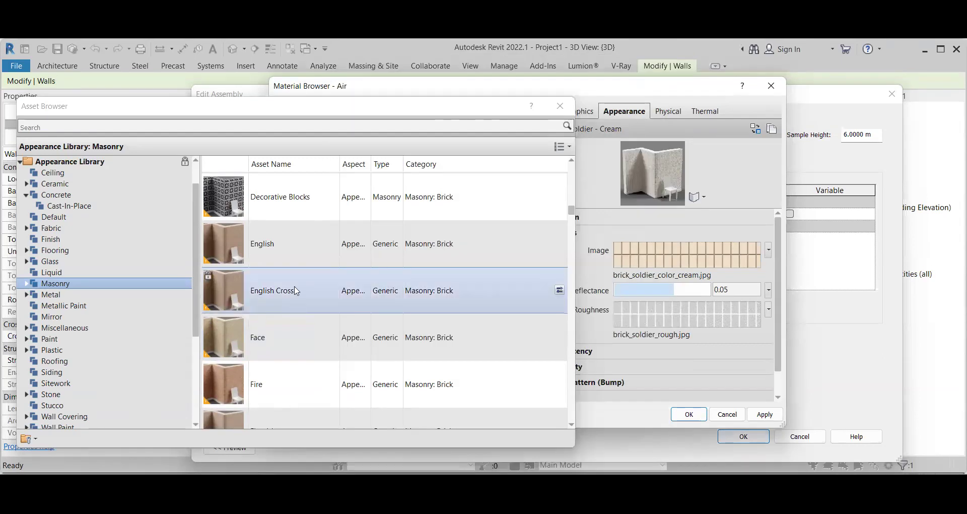
scroll(323, 261, "down", 3)
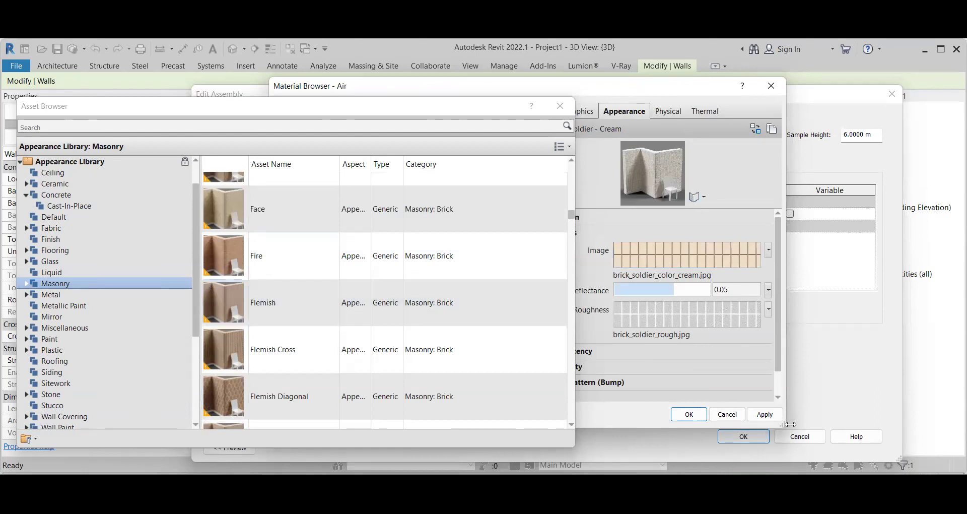
Step: Find the Adobe - Beige brick asset in the Masonry category and apply it as the Air material's appearance
scroll(262, 333, "down", 10)
scroll(240, 356, "down", 15)
scroll(240, 356, "down", 15)
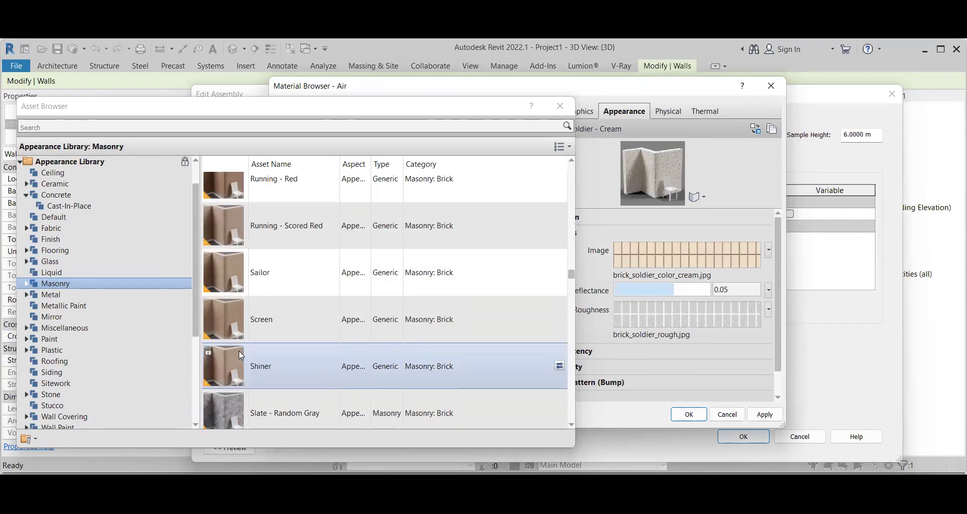
scroll(237, 344, "down", 15)
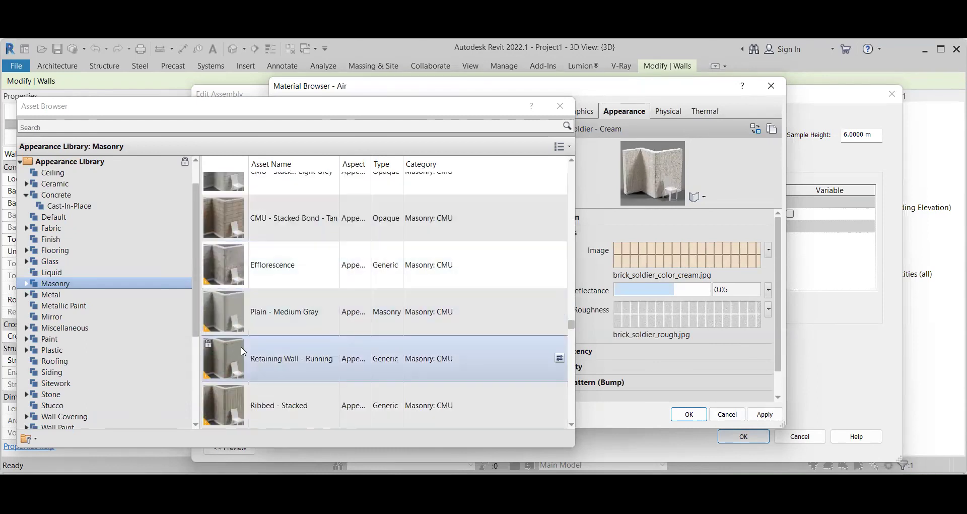
scroll(239, 353, "down", 10)
scroll(242, 351, "down", 5)
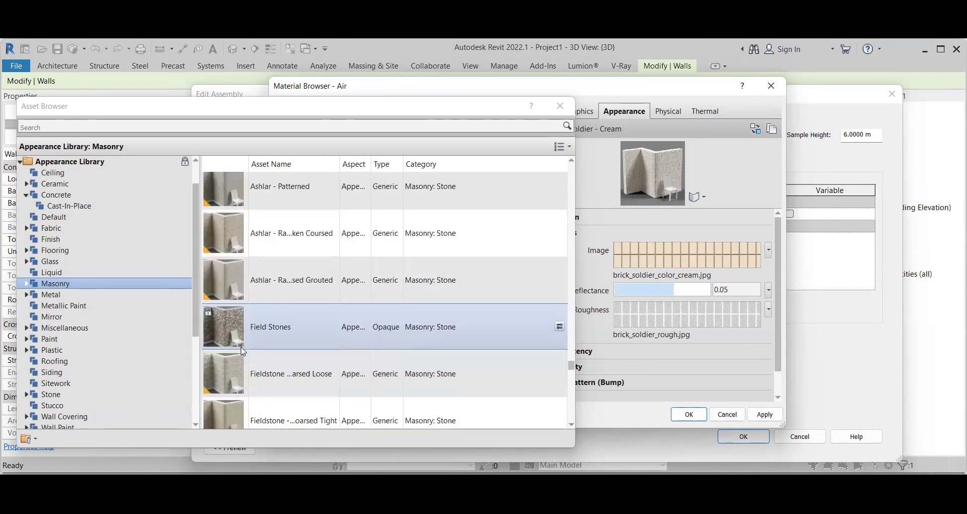
scroll(244, 348, "up", 15)
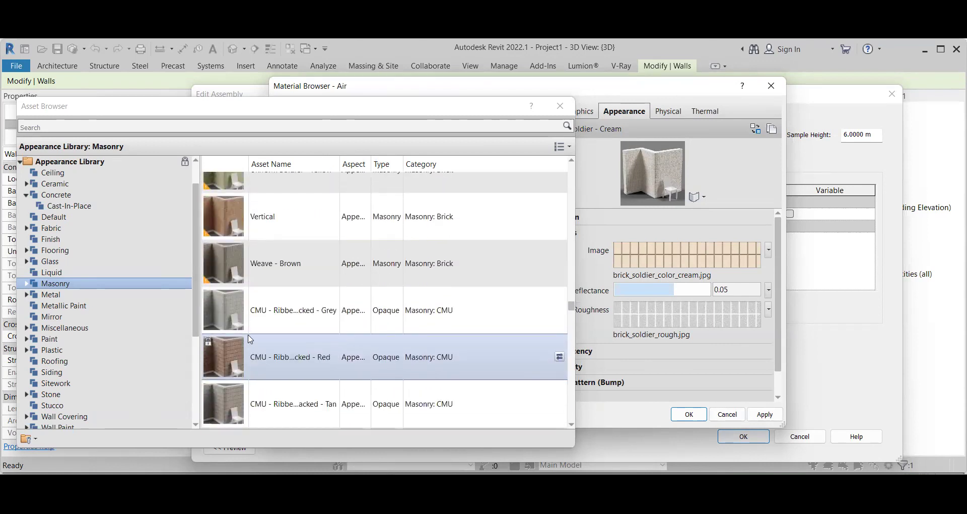
scroll(251, 335, "up", 15)
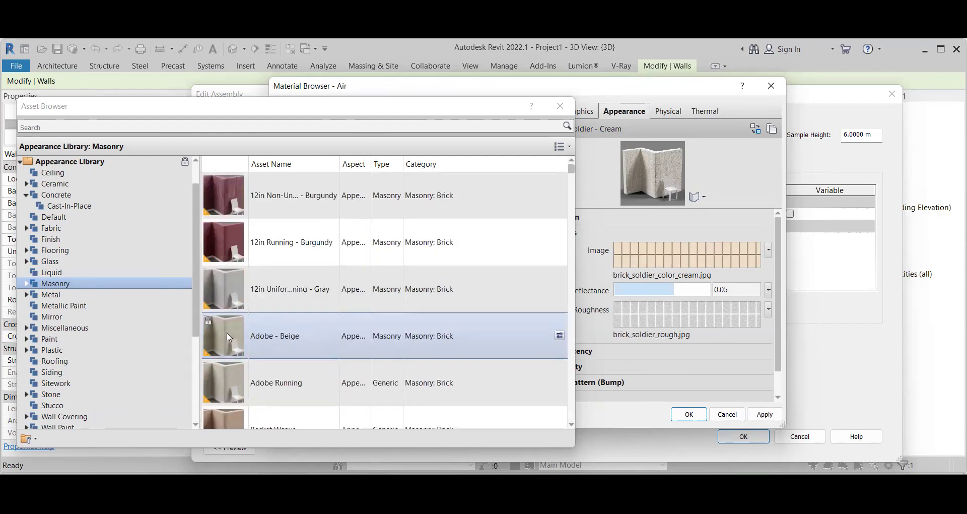
double_click(229, 337)
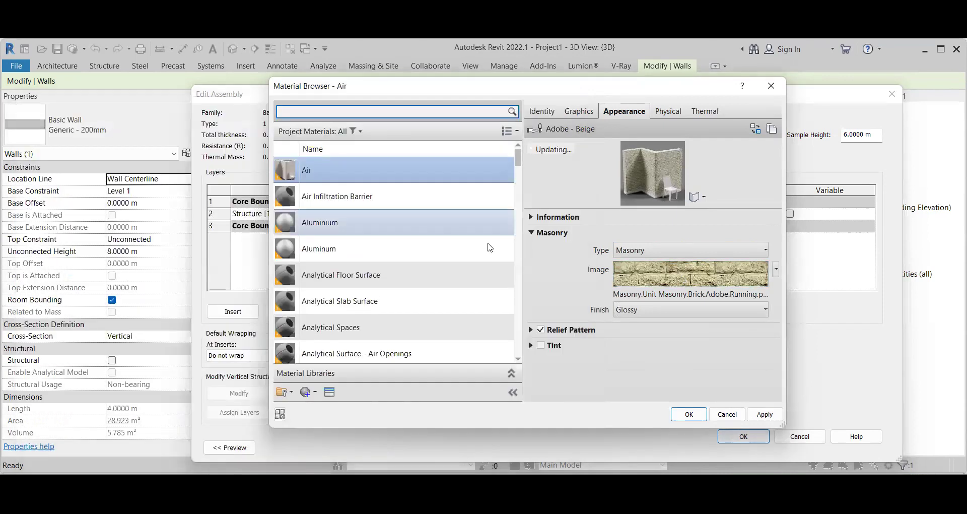
left_click(560, 106)
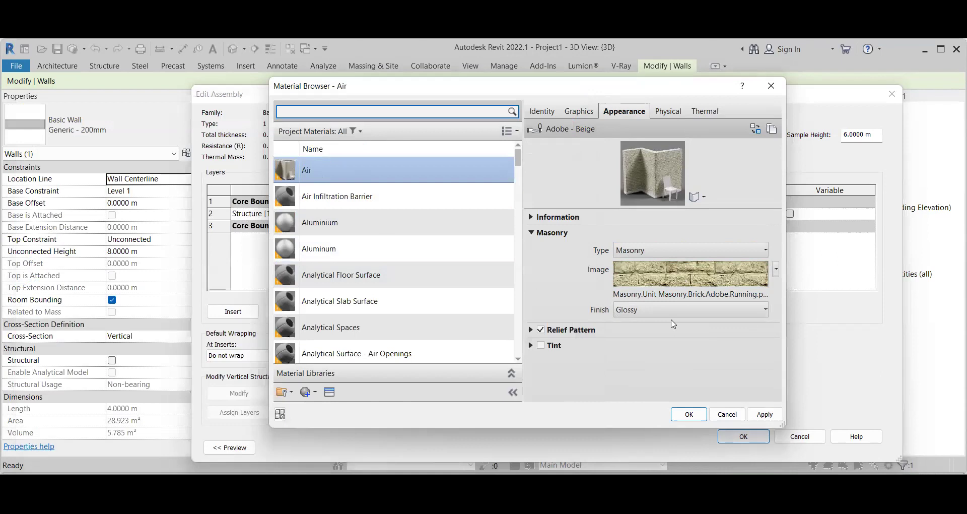
Step: Accept the Air material's new appearance and confirm the layer assembly and properties of wall type 1
left_click(693, 413)
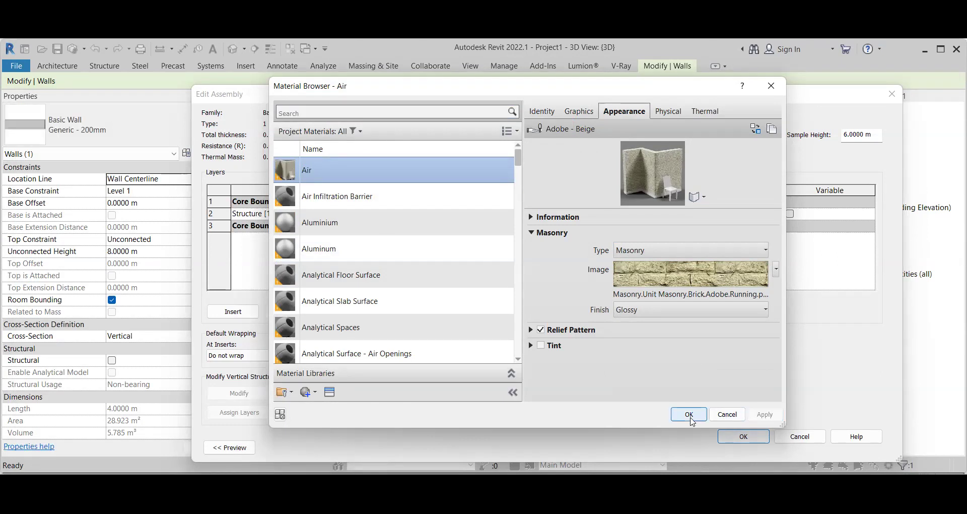
left_click(689, 418)
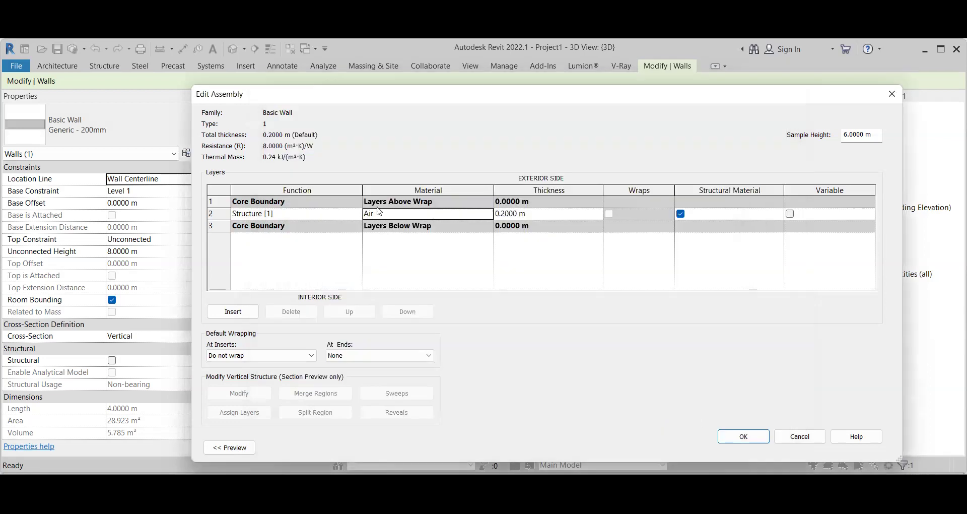
left_click(746, 438)
left_click(869, 446)
left_click(758, 447)
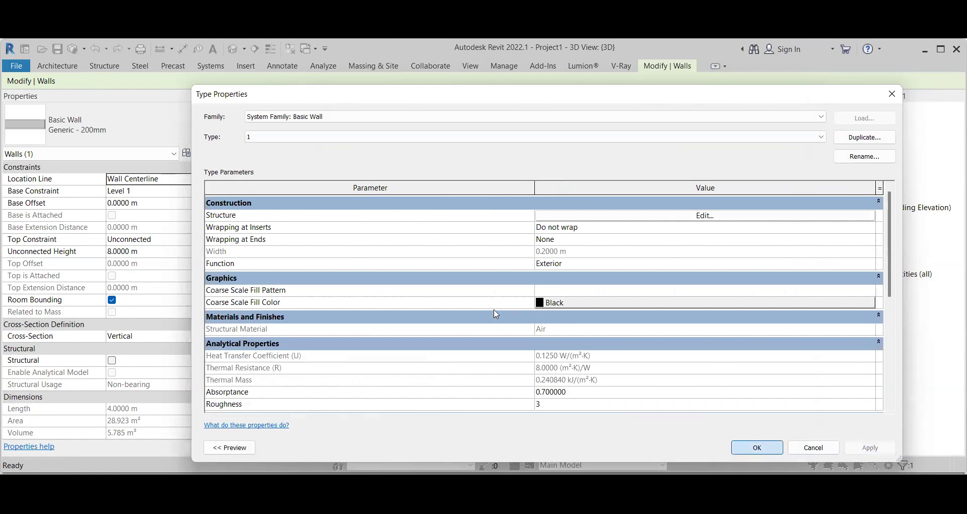
left_click(370, 291)
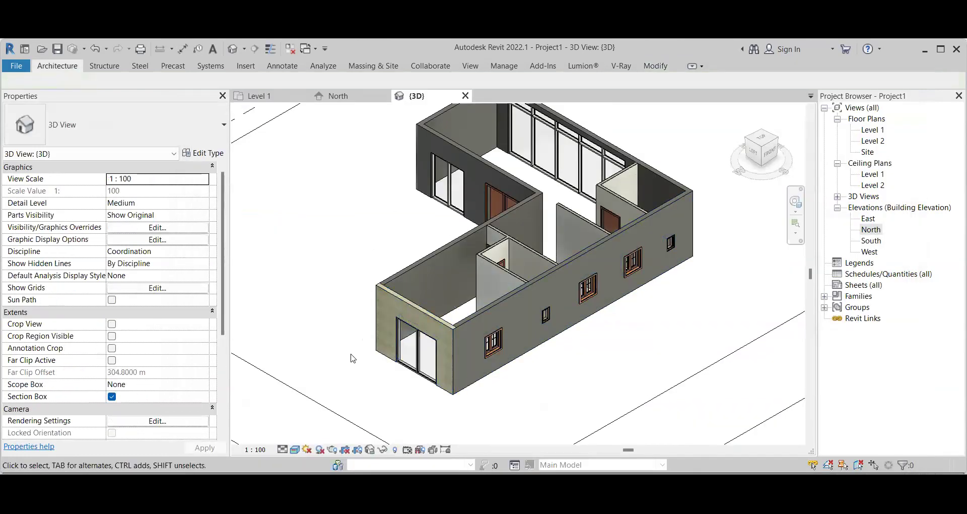
Step: Reopen the Air material from the structure layer of the brick-textured end wall's type
scroll(374, 328, "up", 6)
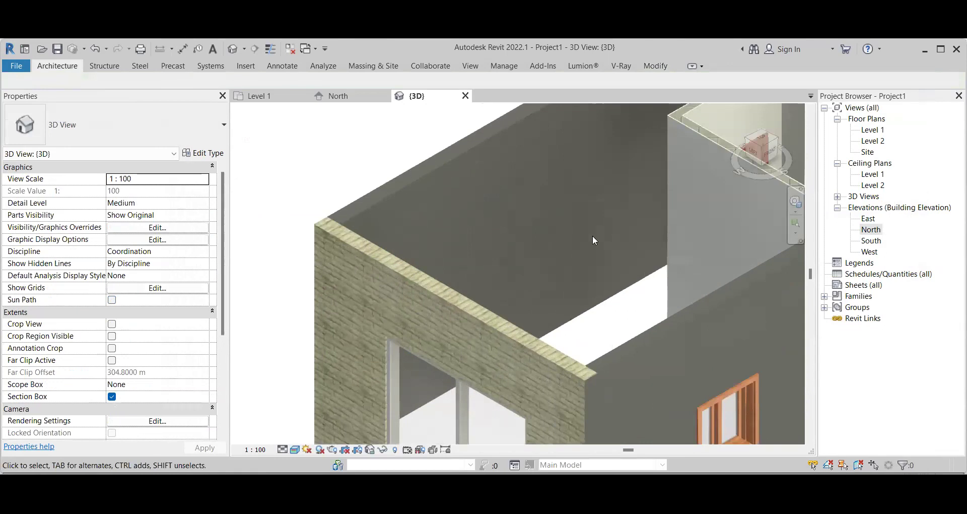
scroll(579, 262, "down", 3)
scroll(492, 273, "up", 2)
scroll(408, 317, "up", 1)
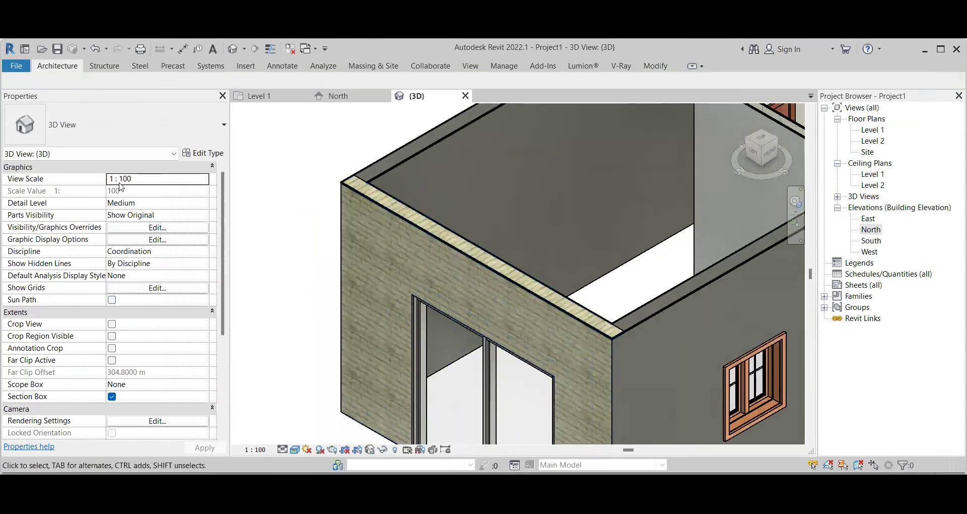
left_click(436, 236)
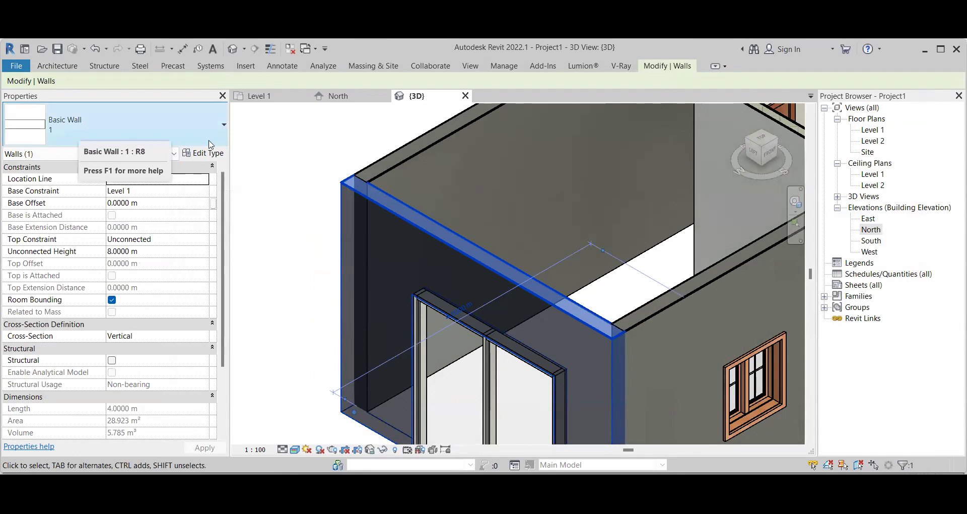
left_click(209, 156)
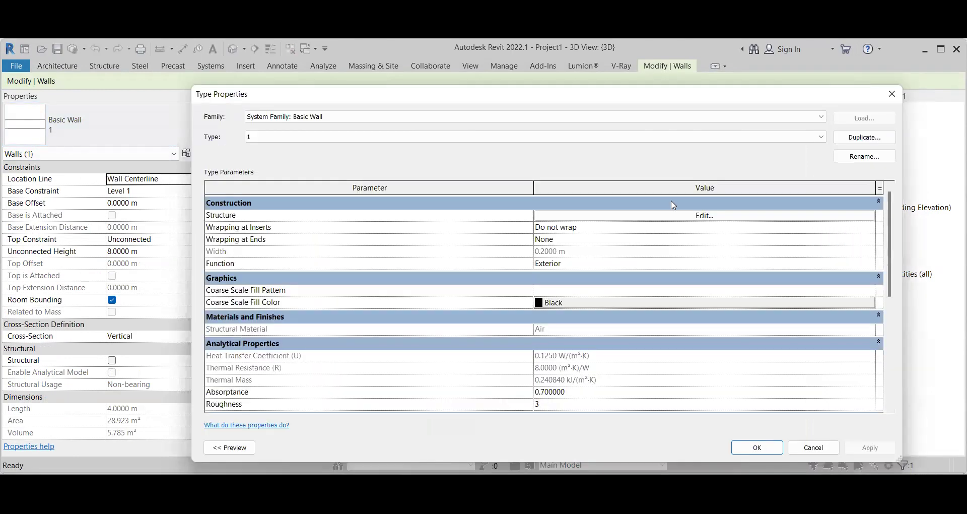
left_click(674, 216)
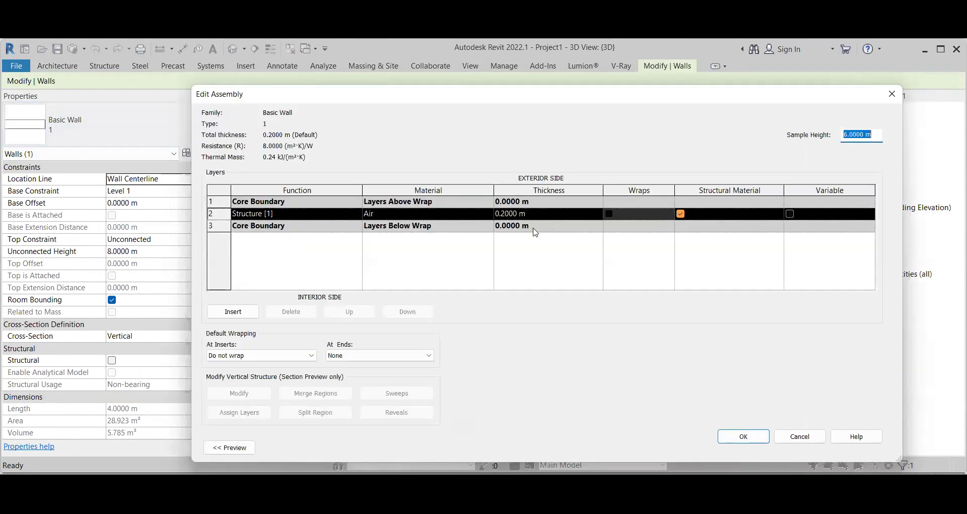
left_click(437, 215)
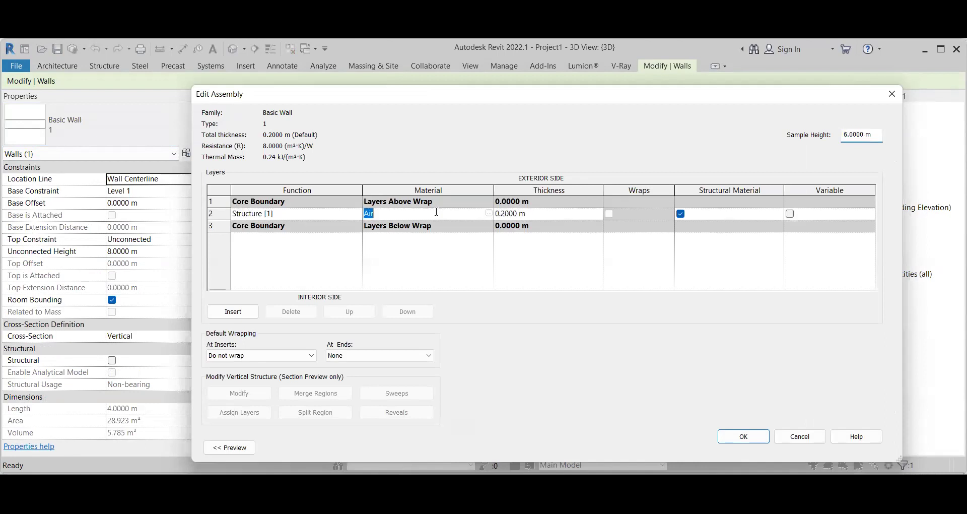
left_click(489, 214)
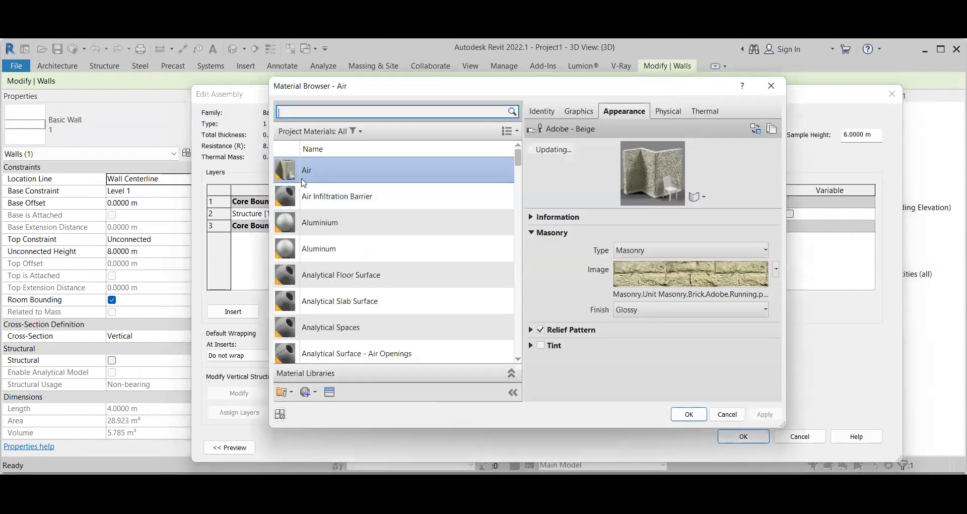
Step: Open the texture settings of the adobe brick image and set its sample size to 3.00 m in width and height
mouse_move(683, 283)
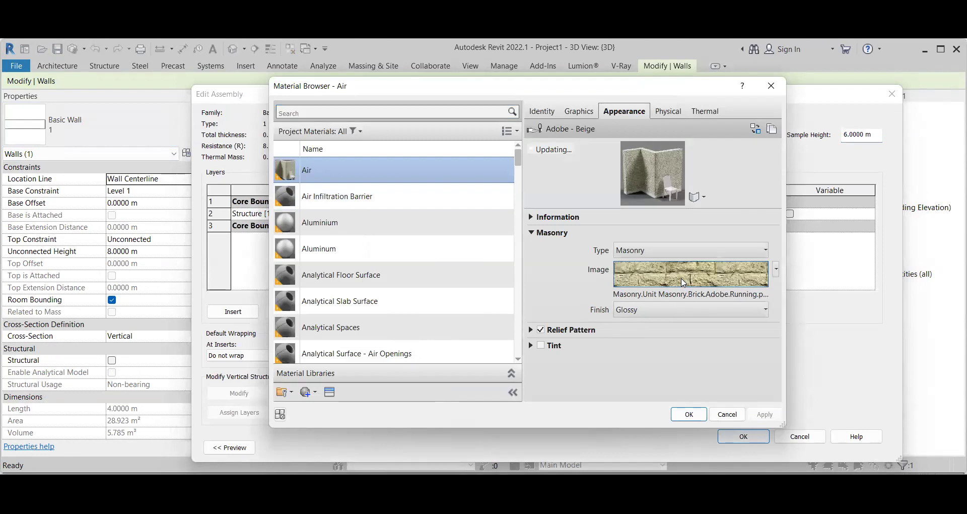
left_click(684, 283)
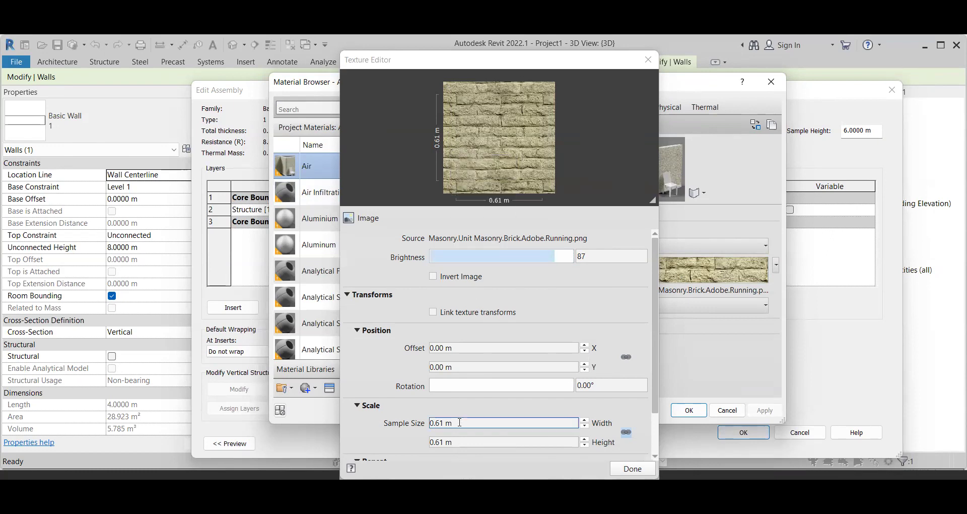
left_click(452, 421)
type("3")
key("Return")
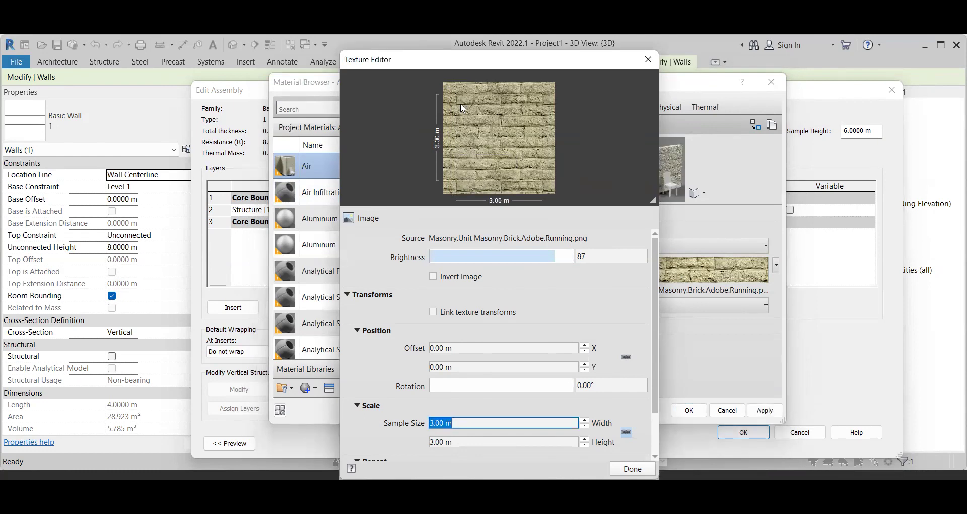